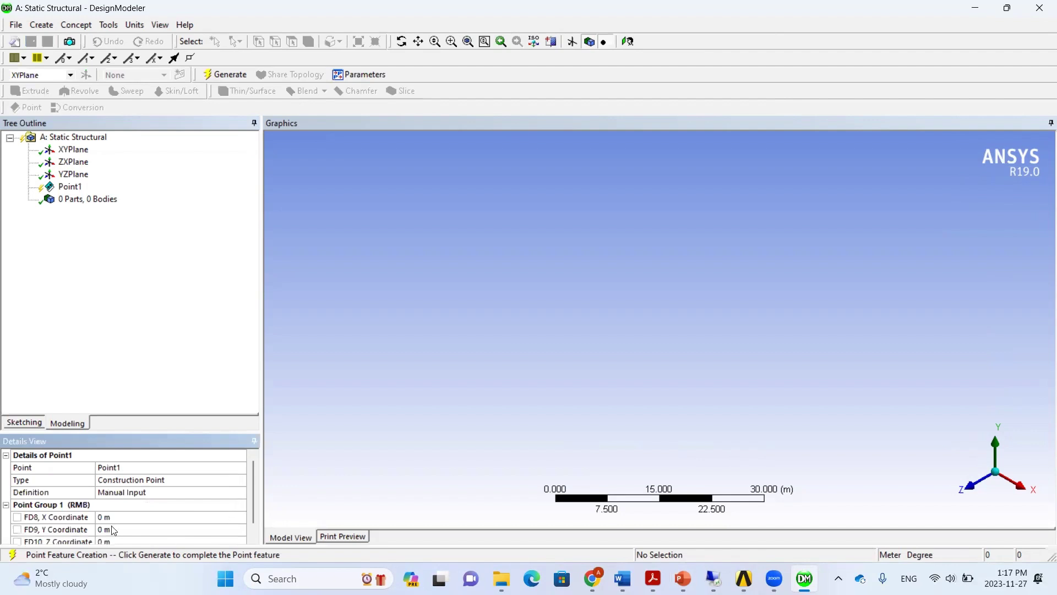
# Generate the pending point at the origin and create a second manual-input construction point at X = 4 m.
pyautogui.click(229, 76)
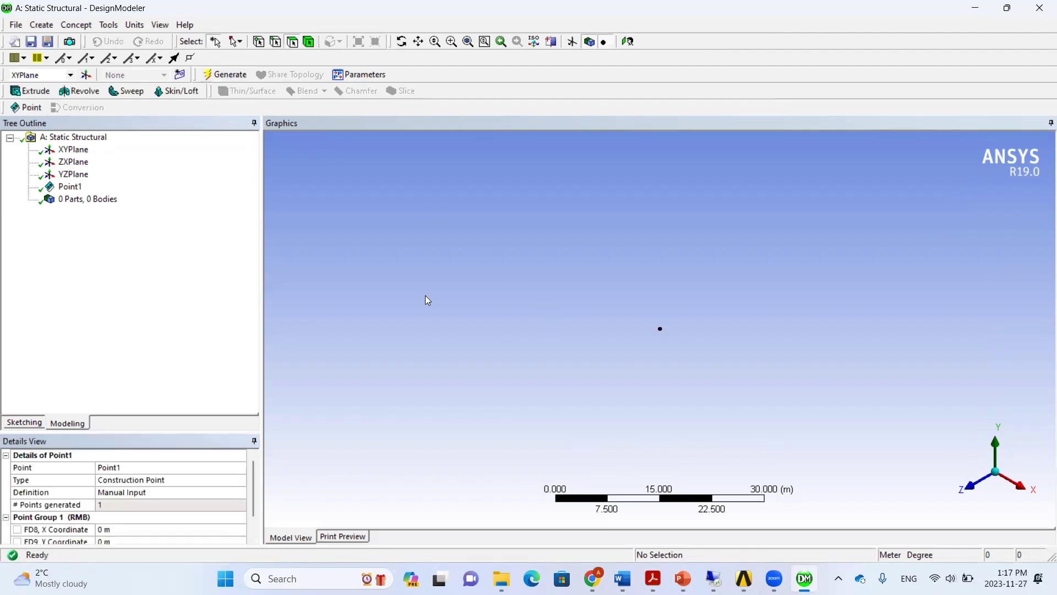
pyautogui.click(32, 108)
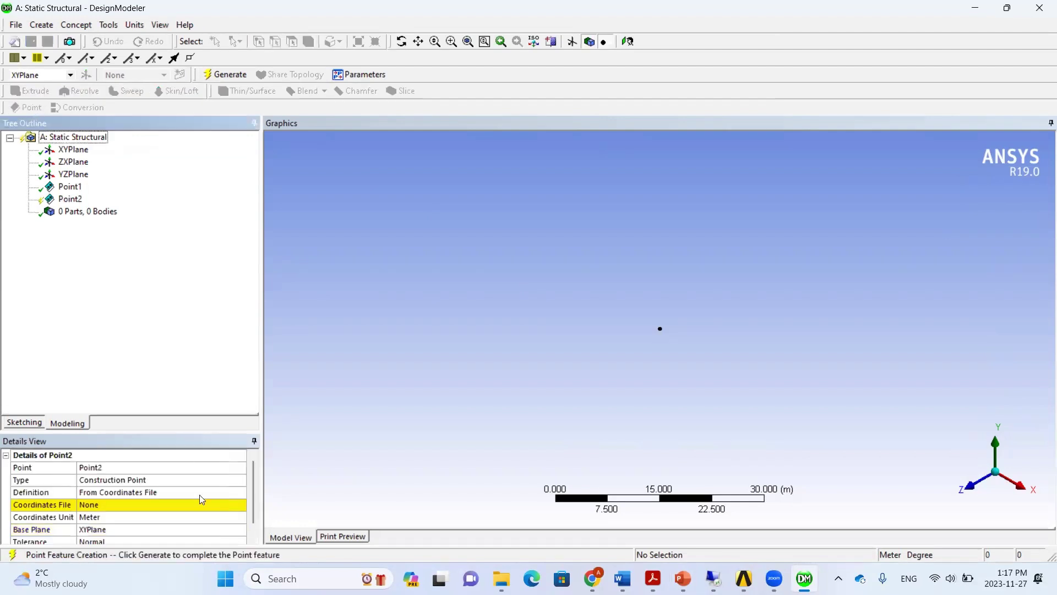
pyautogui.click(242, 491)
pyautogui.click(241, 492)
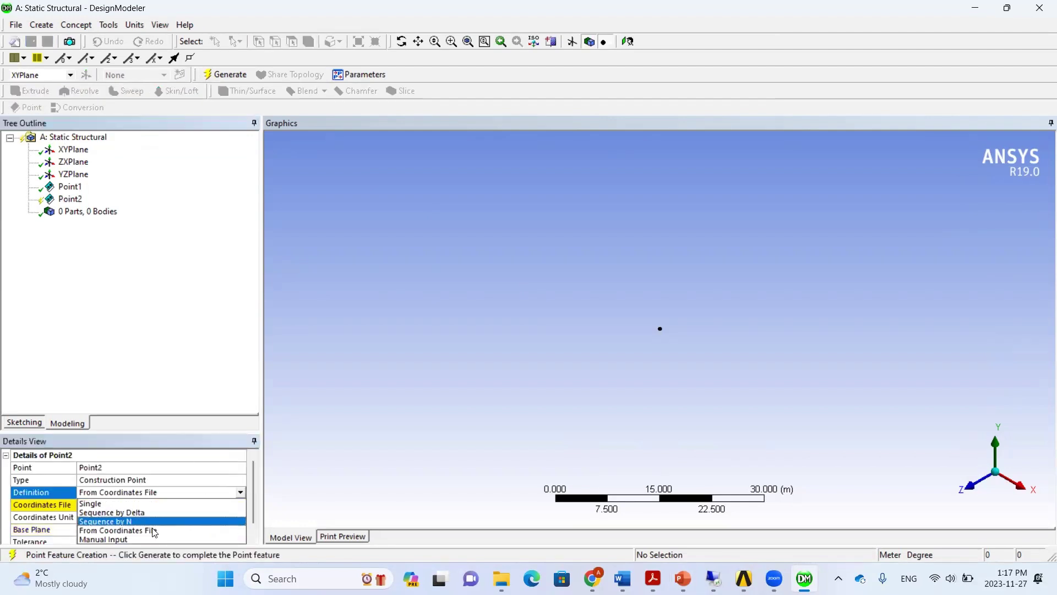
pyautogui.click(127, 541)
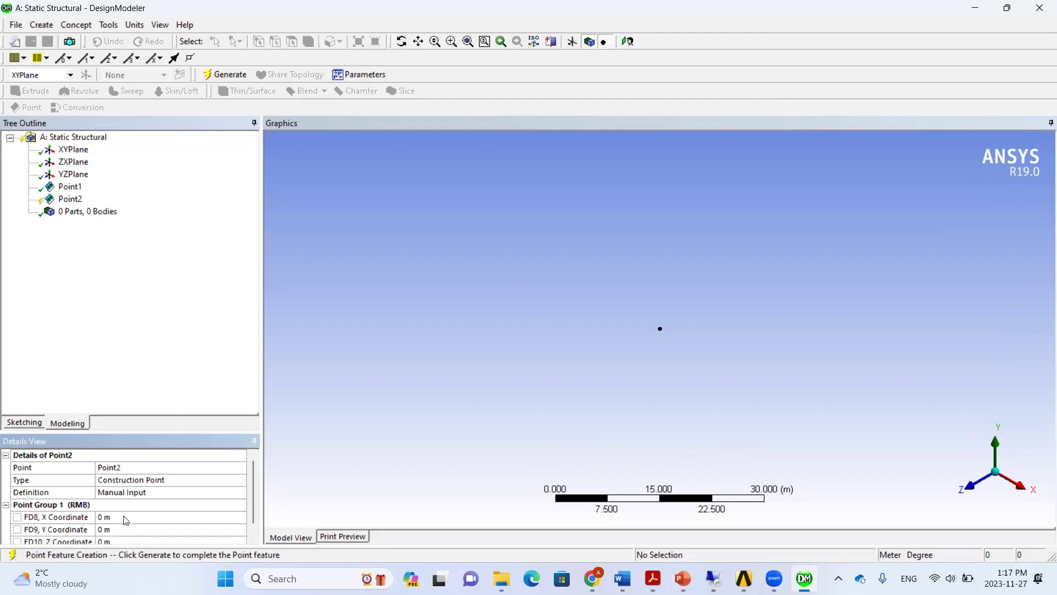
pyautogui.click(124, 516)
pyautogui.write('4')
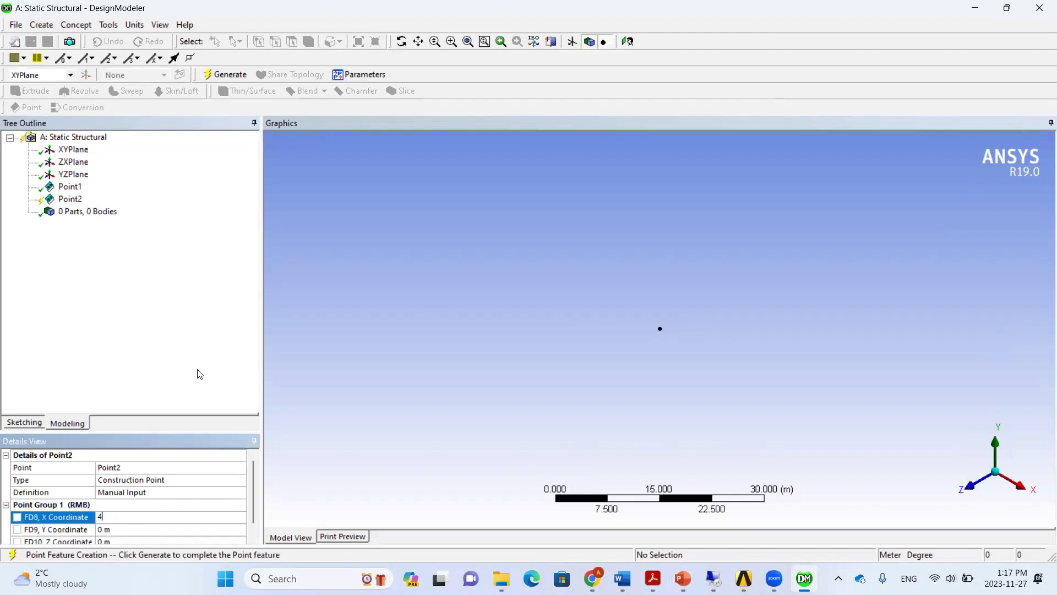
pyautogui.click(219, 75)
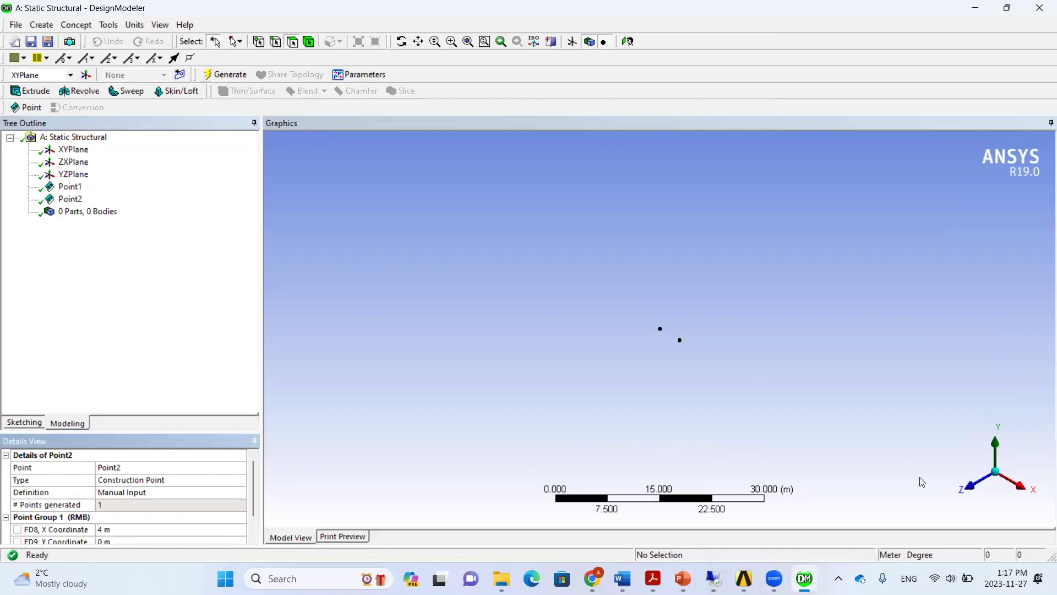
pyautogui.click(971, 490)
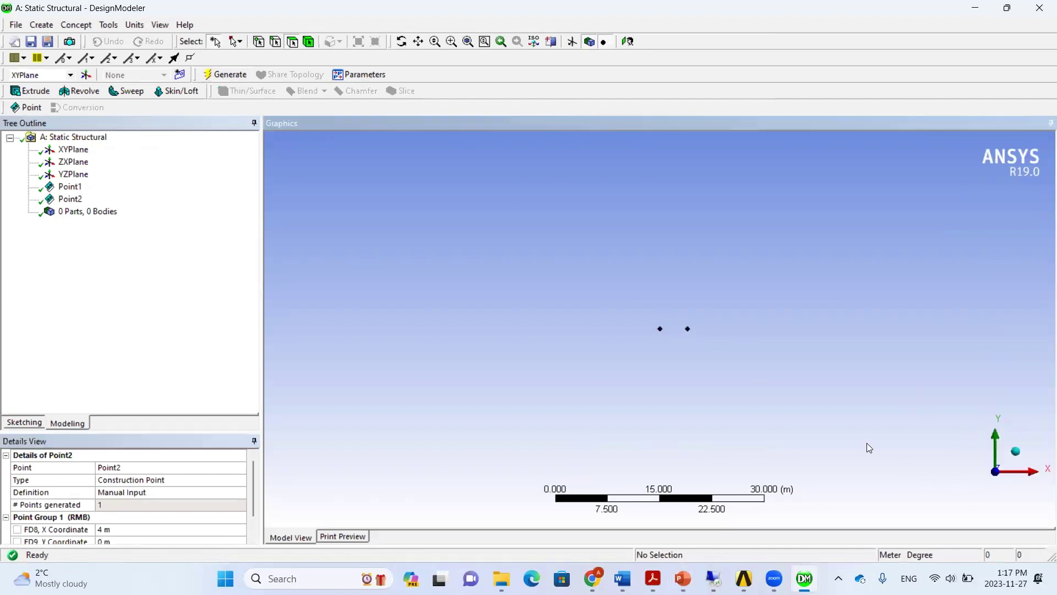
pyautogui.click(135, 25)
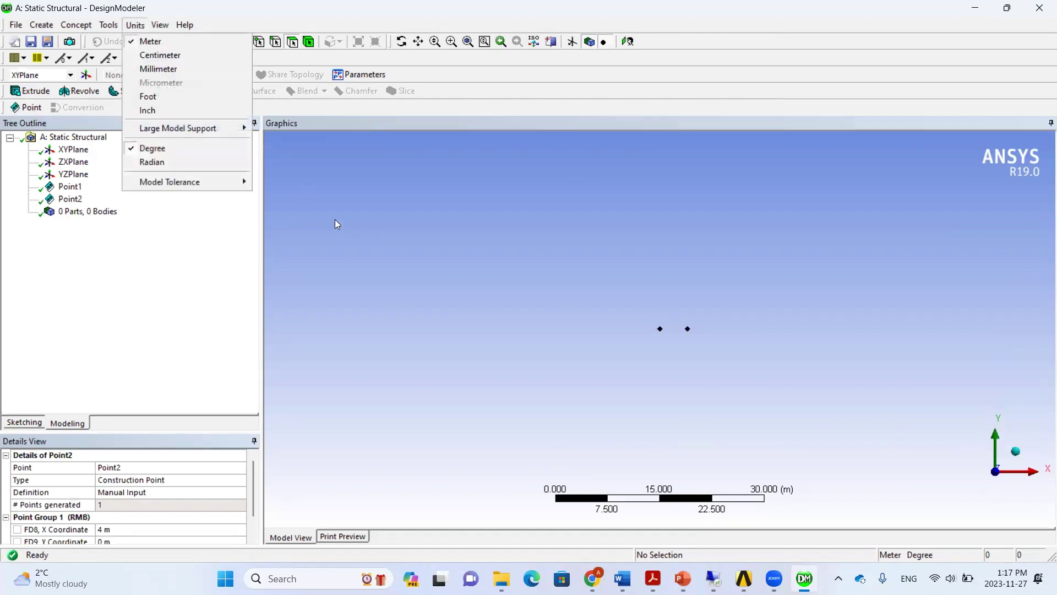
pyautogui.click(350, 245)
# Create a third construction point by manual input at X = 8 m and generate it.
pyautogui.click(28, 107)
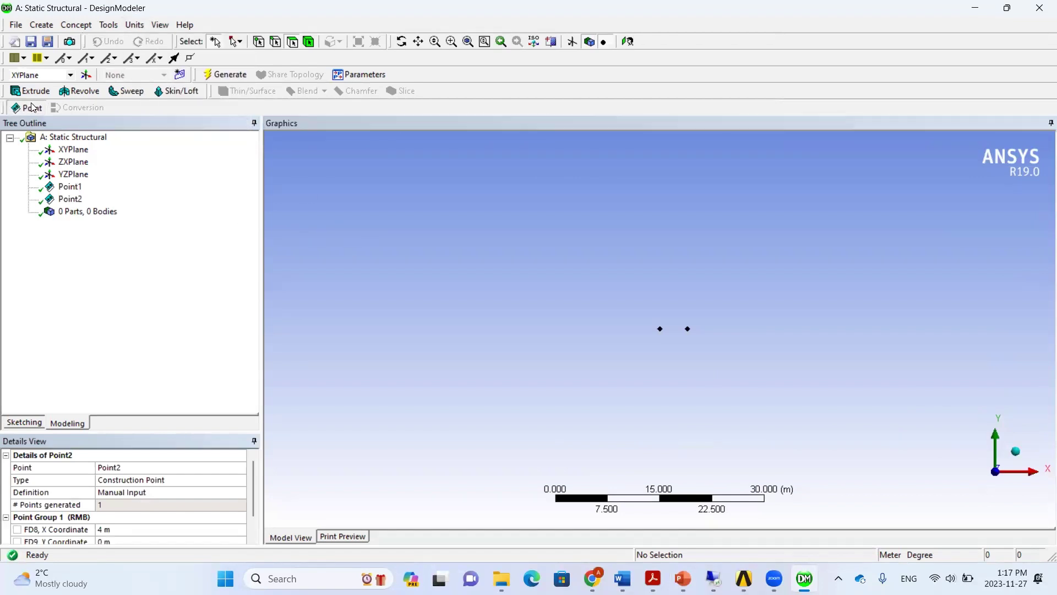
pyautogui.click(239, 495)
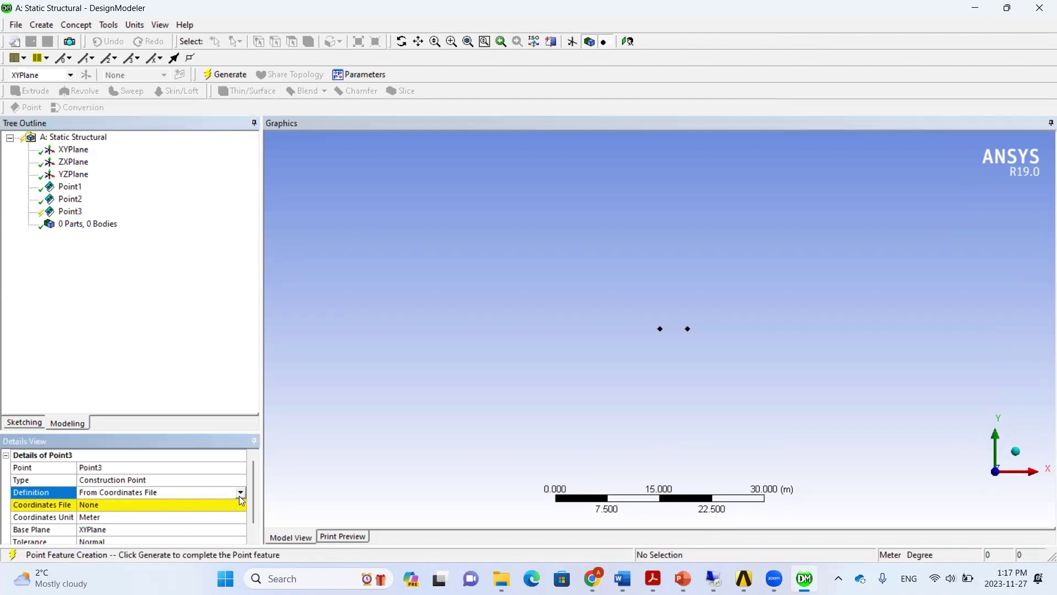
pyautogui.click(239, 493)
pyautogui.click(132, 539)
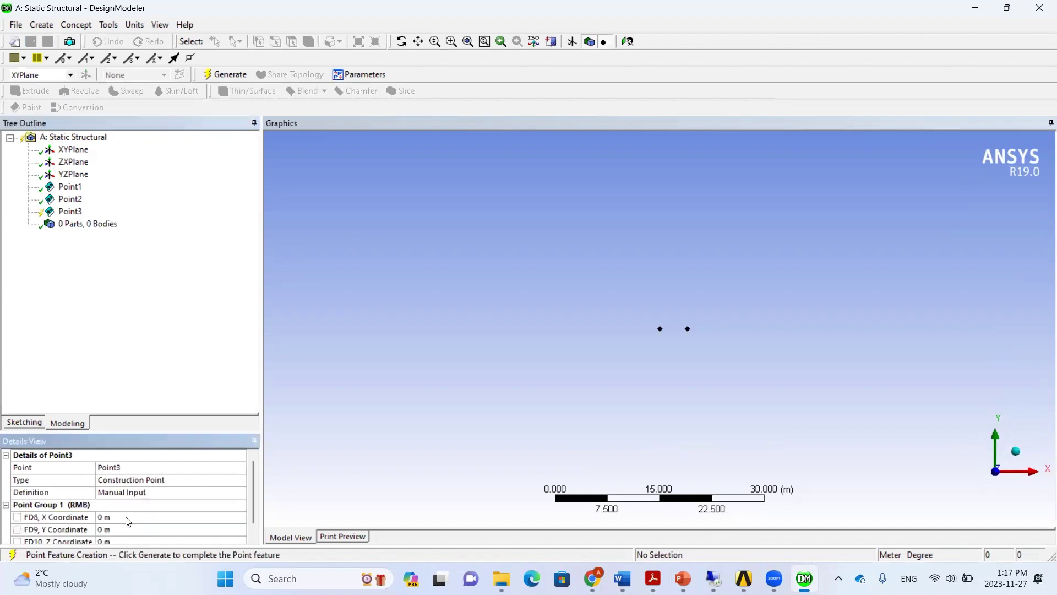
pyautogui.click(127, 518)
pyautogui.write('8')
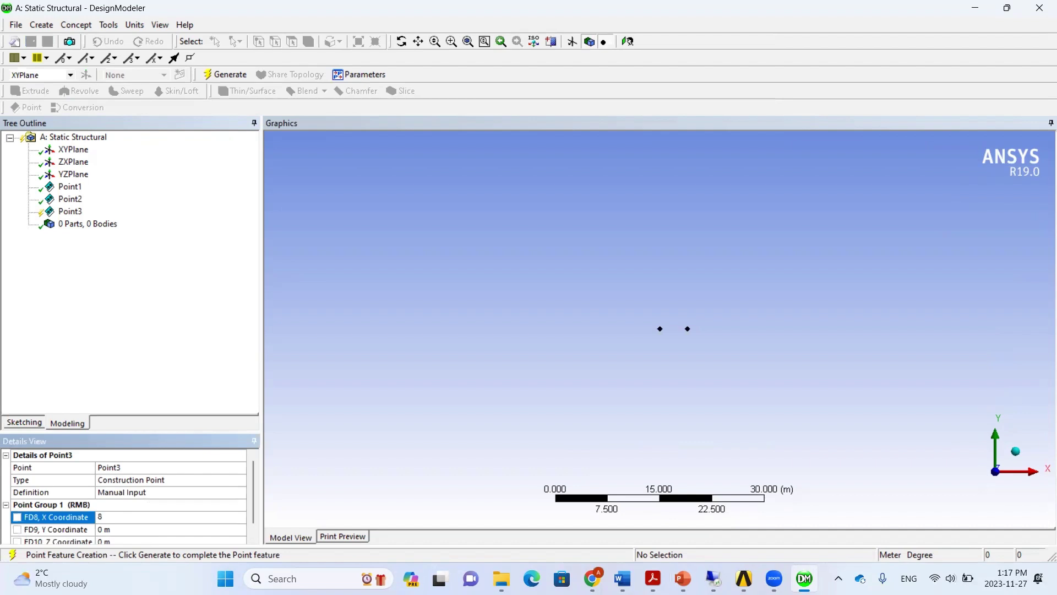
pyautogui.click(241, 75)
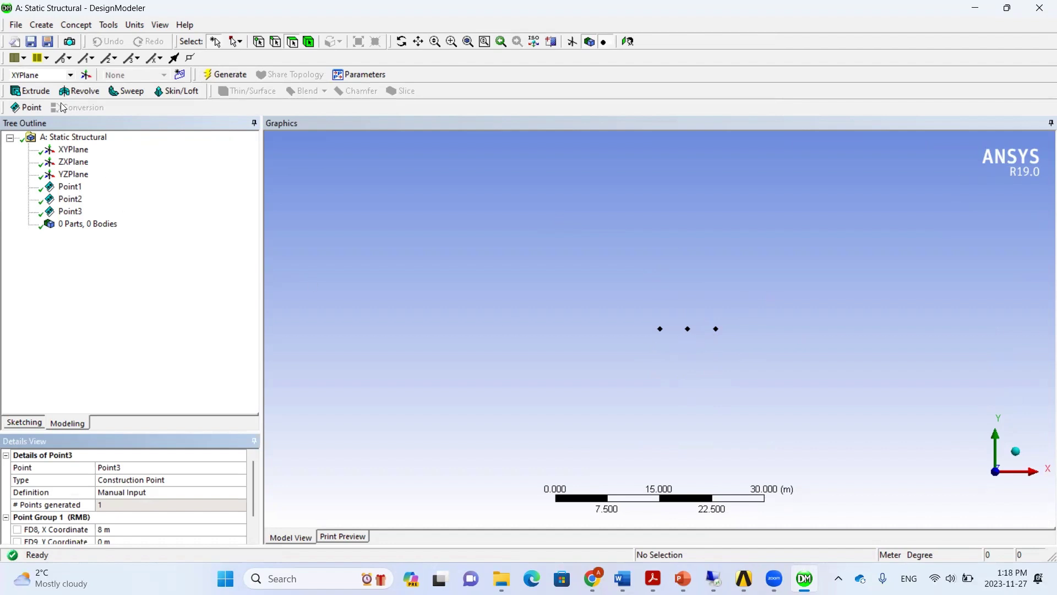
# Create a fourth construction point by manual input at X = 12 m and generate it.
pyautogui.click(28, 107)
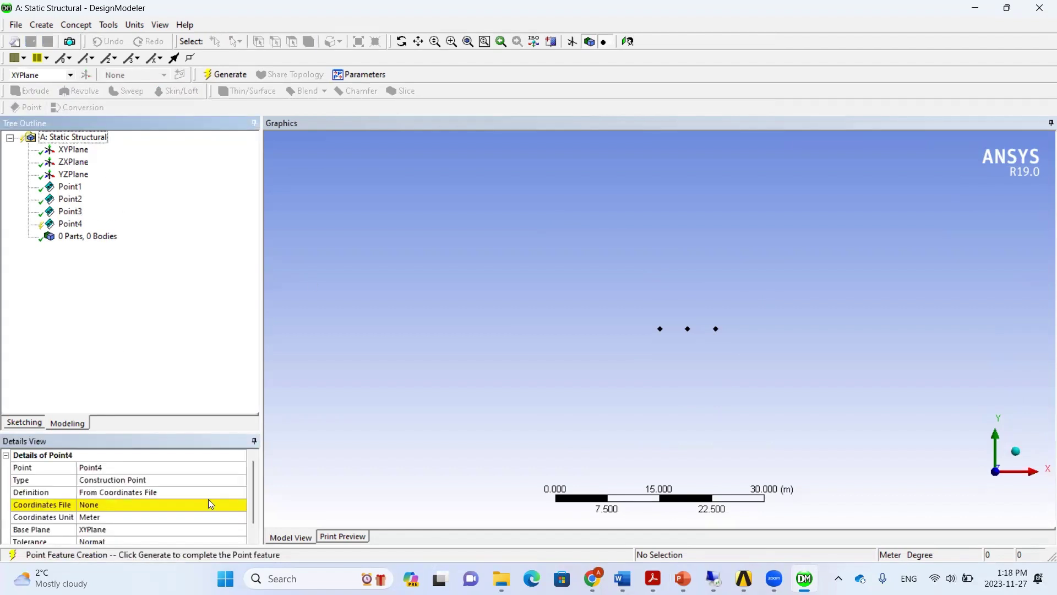
pyautogui.click(241, 492)
pyautogui.click(240, 492)
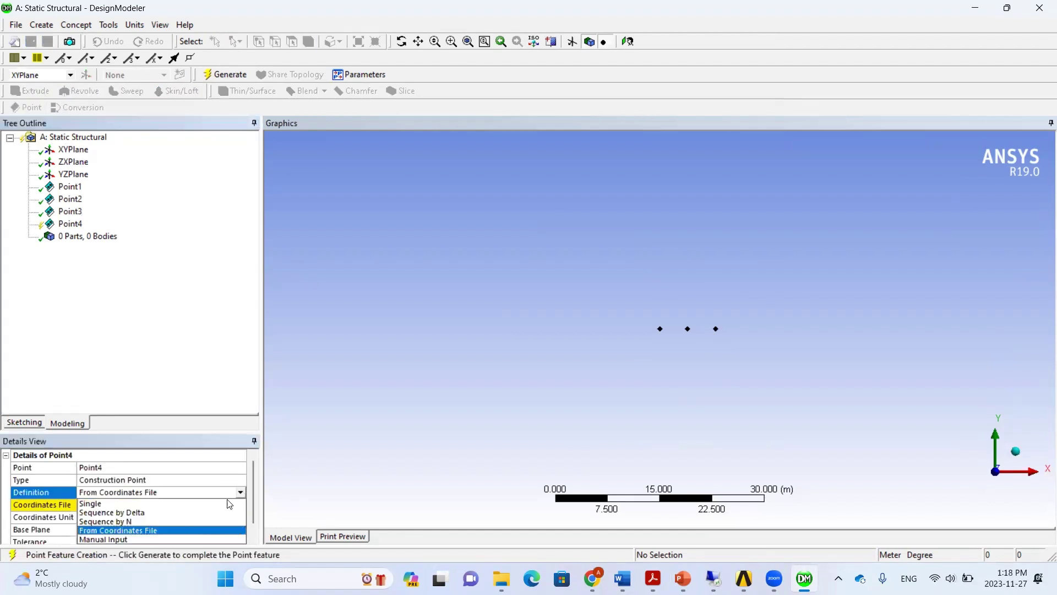
pyautogui.click(127, 539)
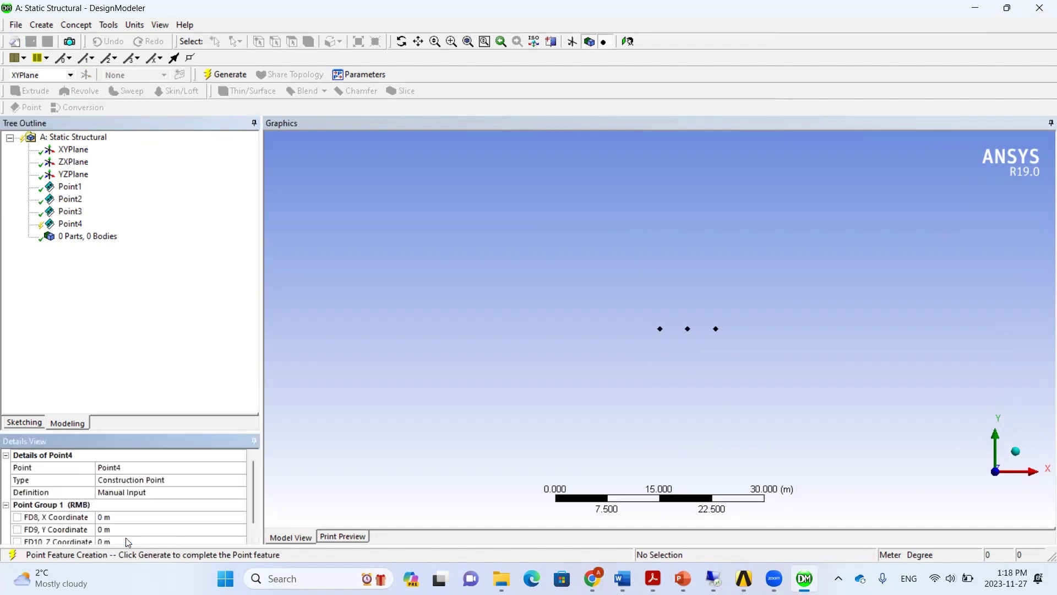
pyautogui.click(241, 517)
pyautogui.write('12')
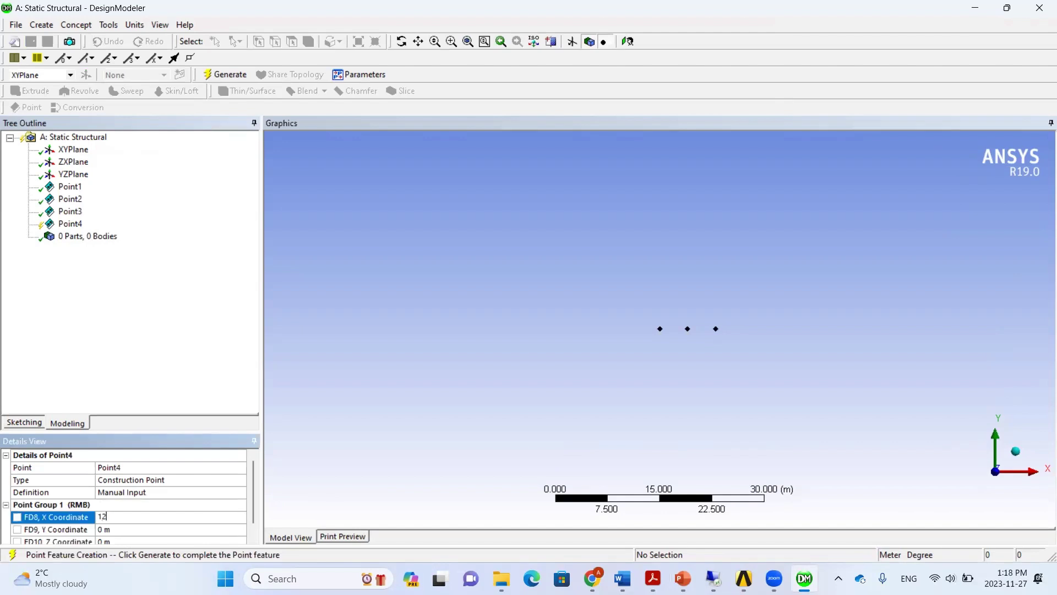
pyautogui.click(235, 79)
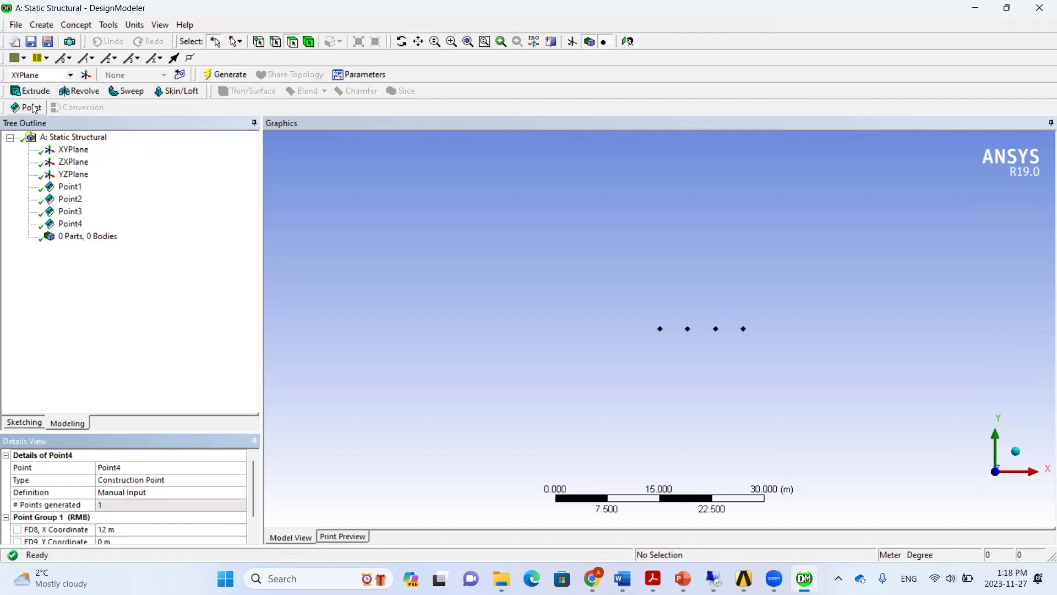
# Create a fifth construction point by manual input at X = 16 m and generate it.
pyautogui.click(33, 108)
pyautogui.click(241, 492)
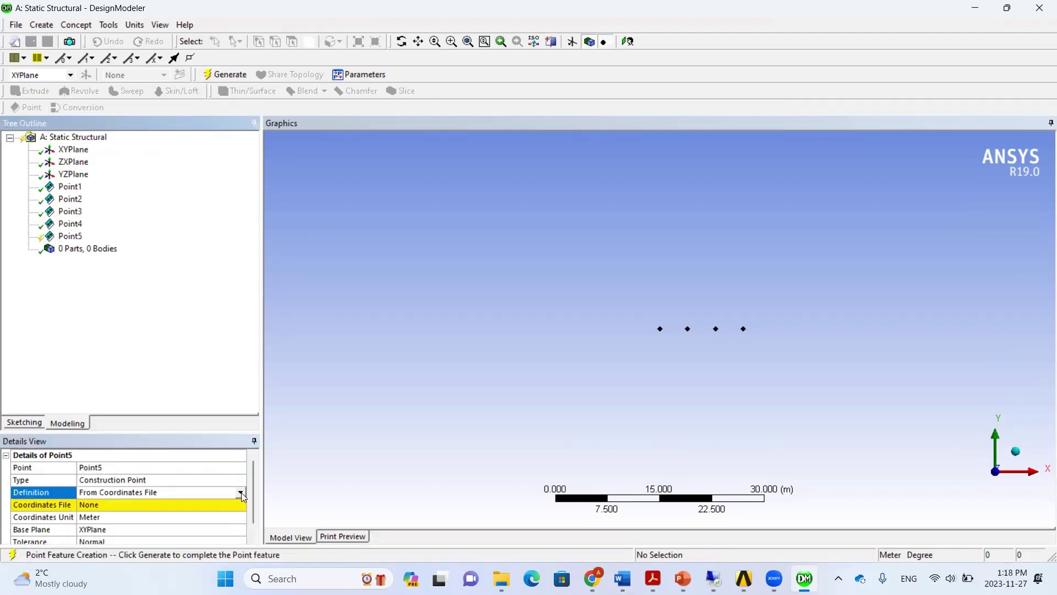
pyautogui.click(242, 492)
pyautogui.click(144, 539)
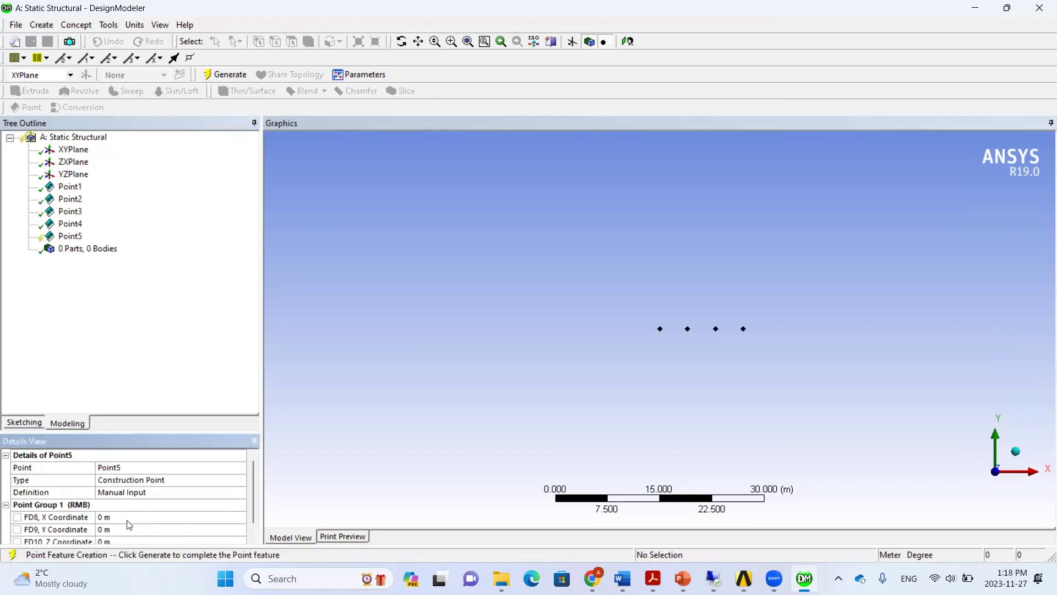
pyautogui.click(127, 519)
pyautogui.write('16')
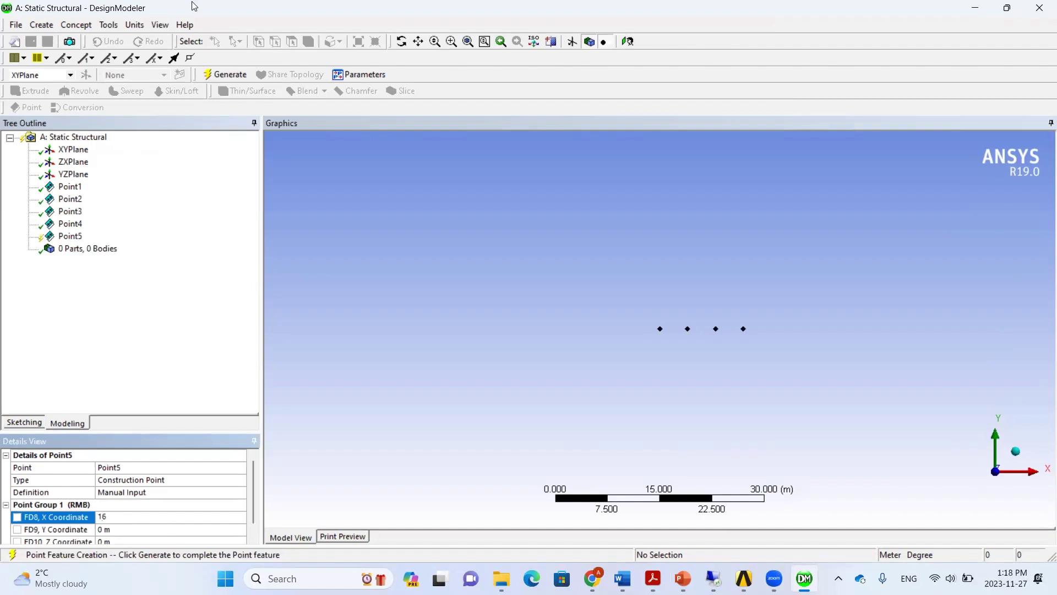
pyautogui.click(225, 78)
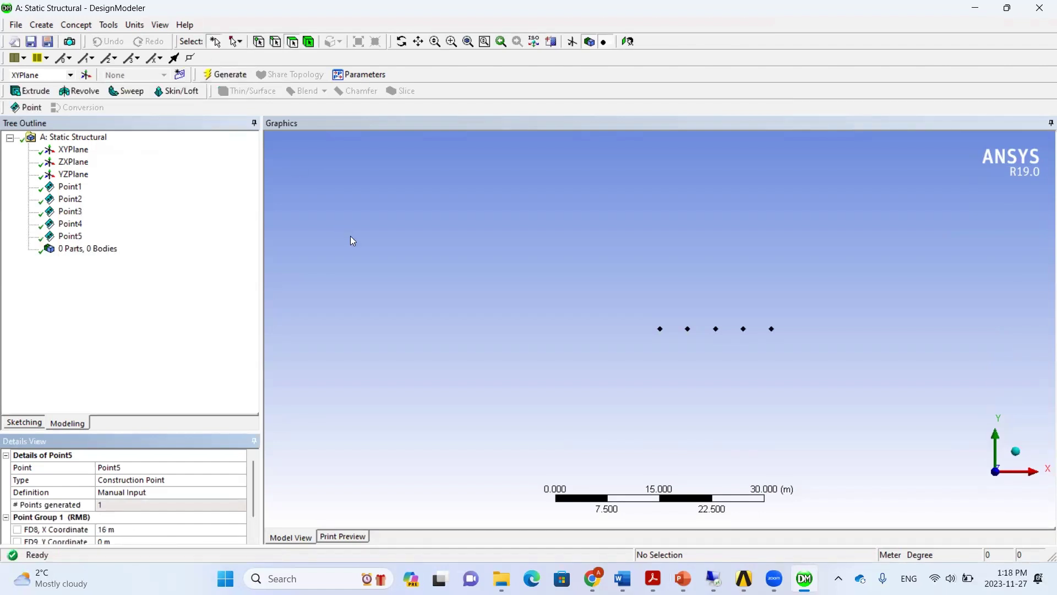
# Create the first upper-row construction point by manual input at X = 2 m, Y = 4 m and generate it.
pyautogui.click(467, 42)
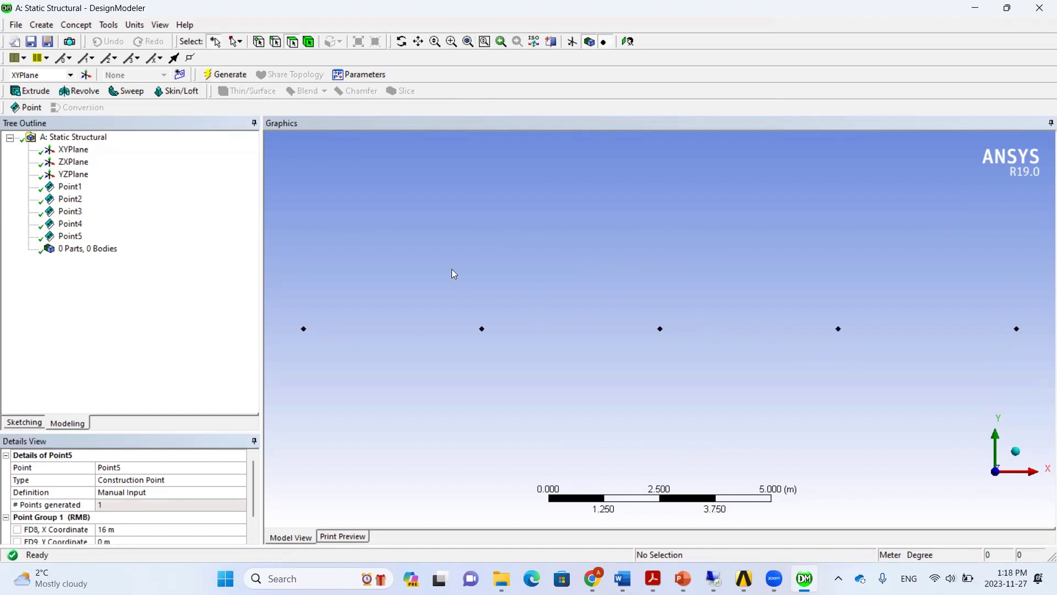
pyautogui.click(26, 108)
pyautogui.click(242, 492)
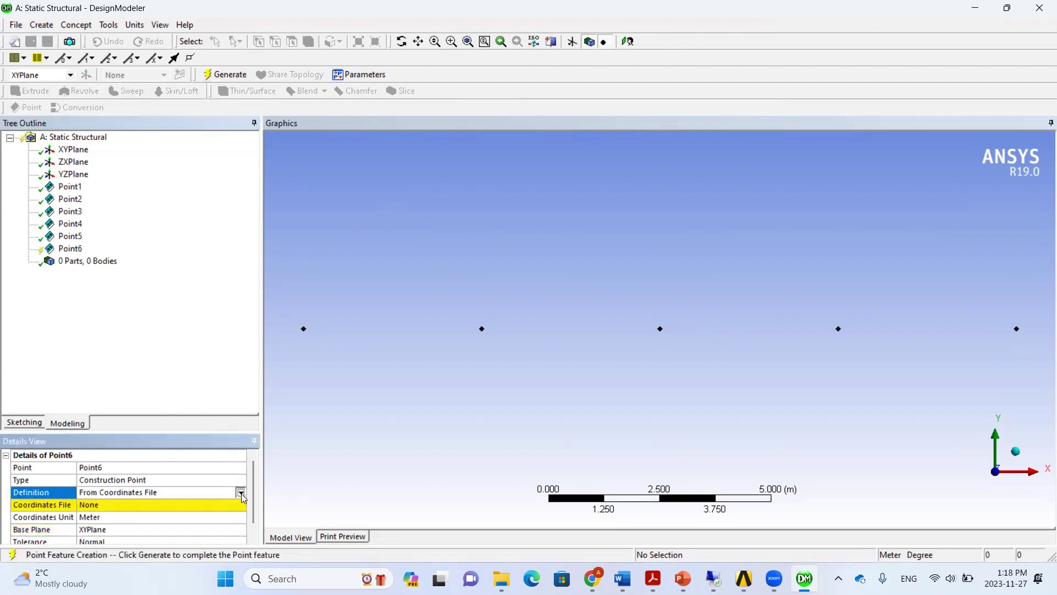
pyautogui.click(240, 492)
pyautogui.click(137, 539)
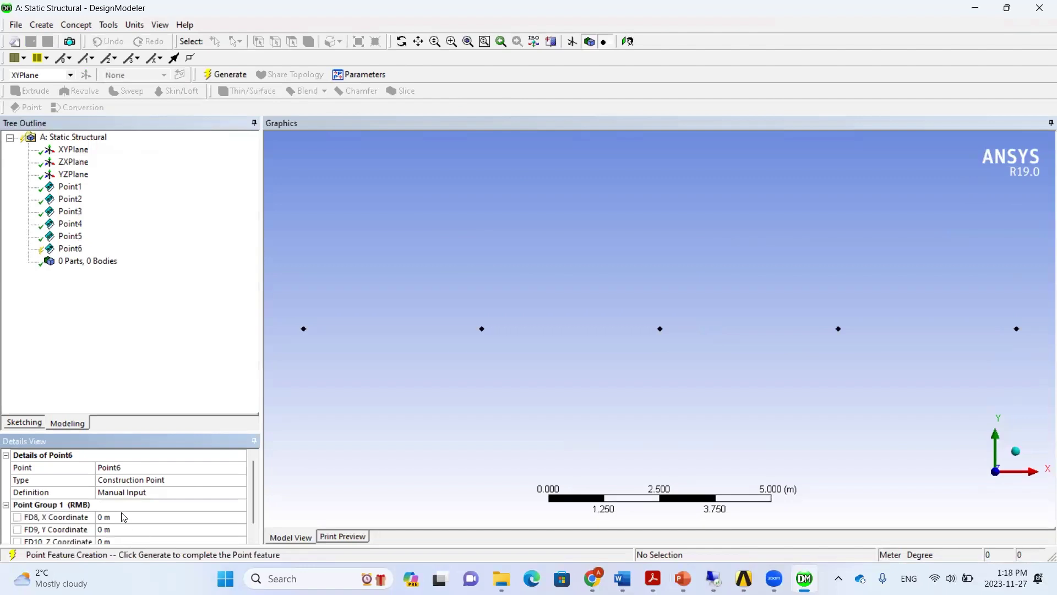
pyautogui.click(124, 522)
pyautogui.write('2')
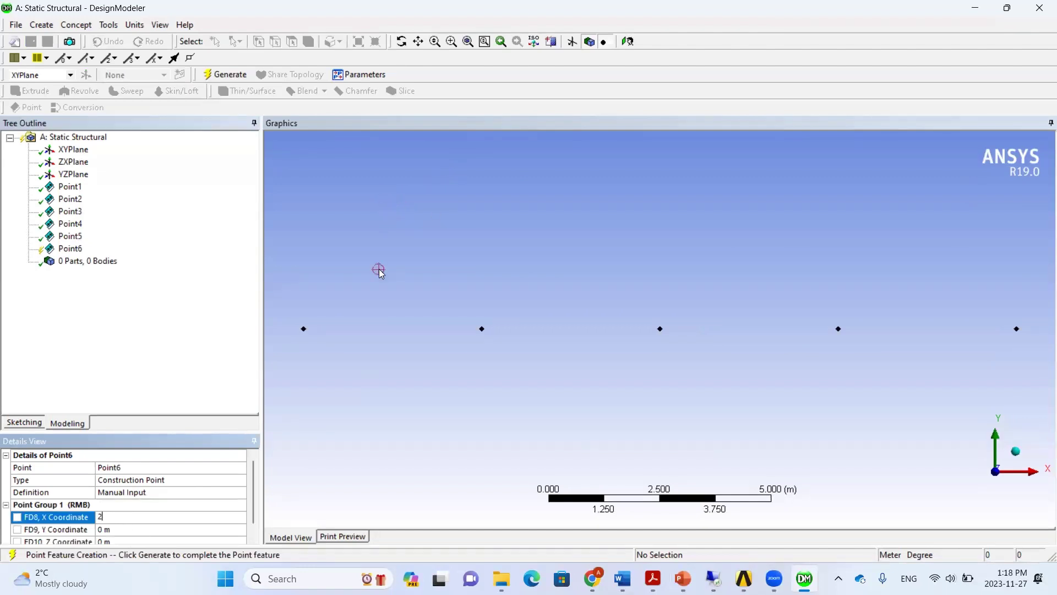
pyautogui.click(148, 531)
pyautogui.write('4')
pyautogui.click(233, 75)
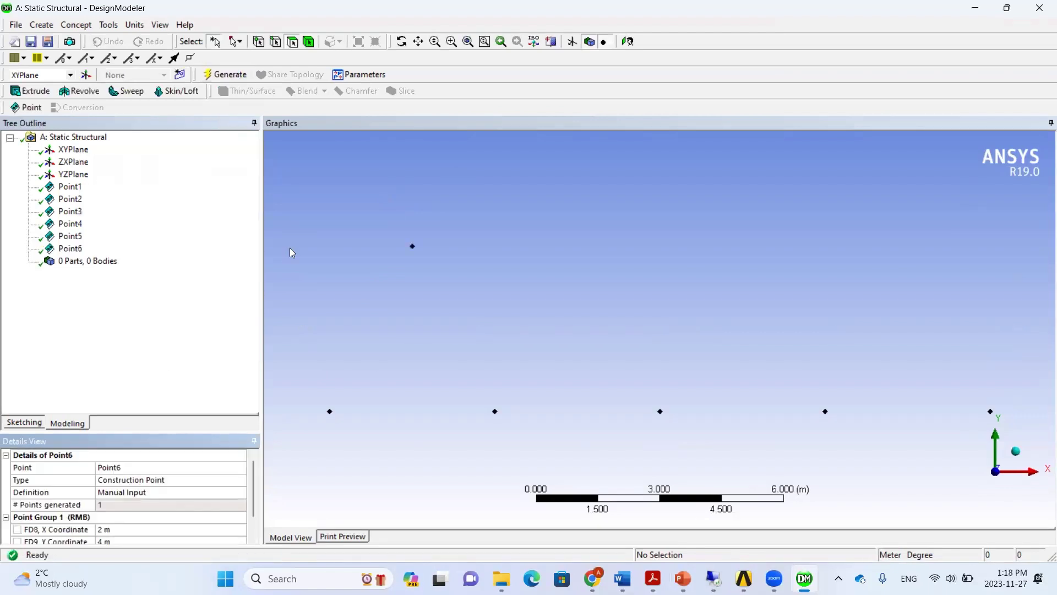
# Create the second upper-row construction point by manual input at X = 6 m, Y = 4 m and generate it.
pyautogui.click(27, 107)
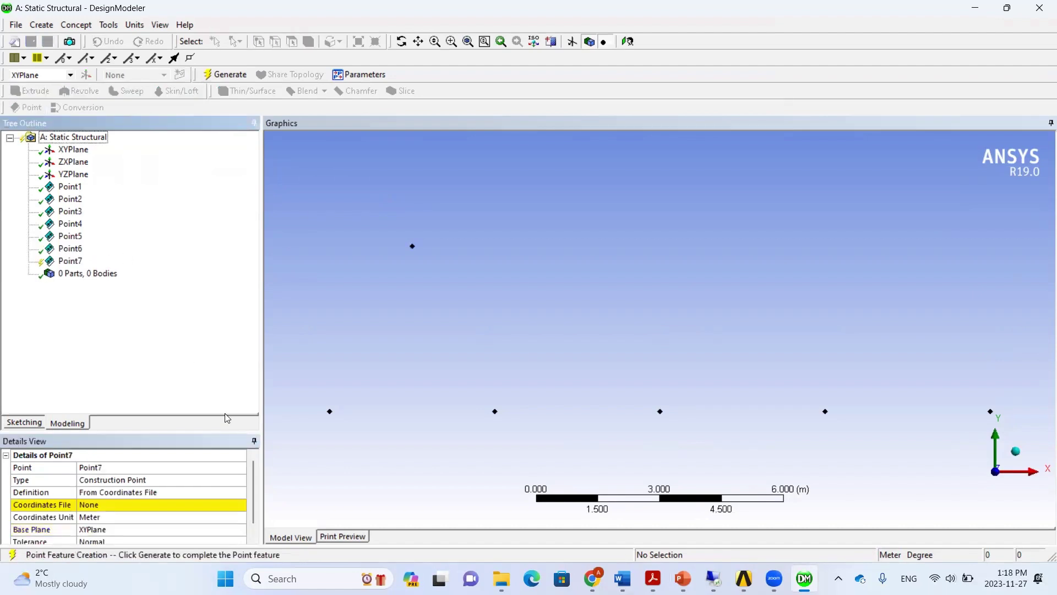
pyautogui.click(242, 491)
pyautogui.click(240, 492)
pyautogui.click(131, 539)
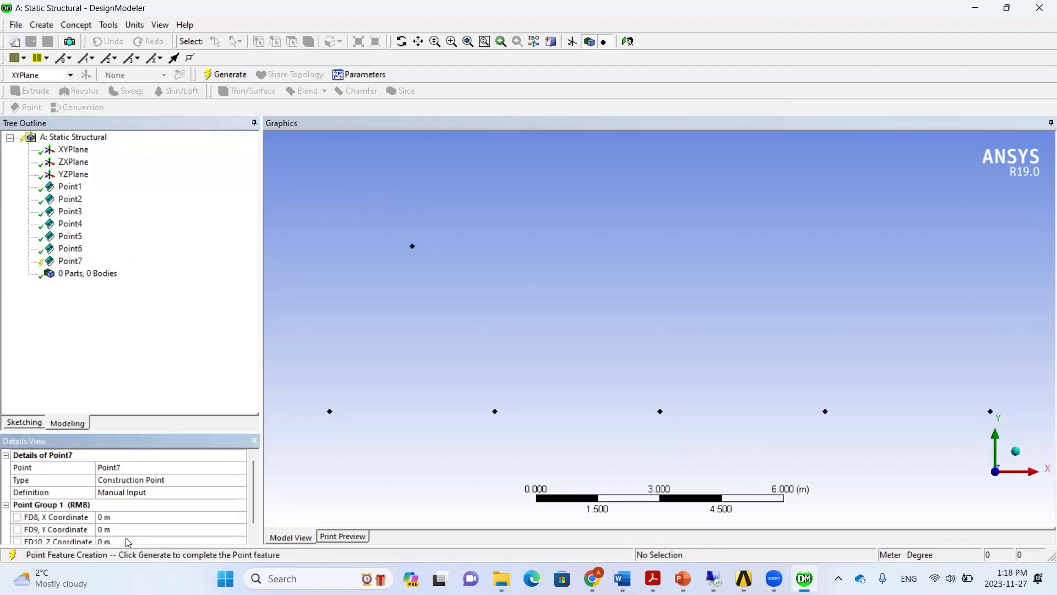
pyautogui.click(108, 520)
pyautogui.write('6')
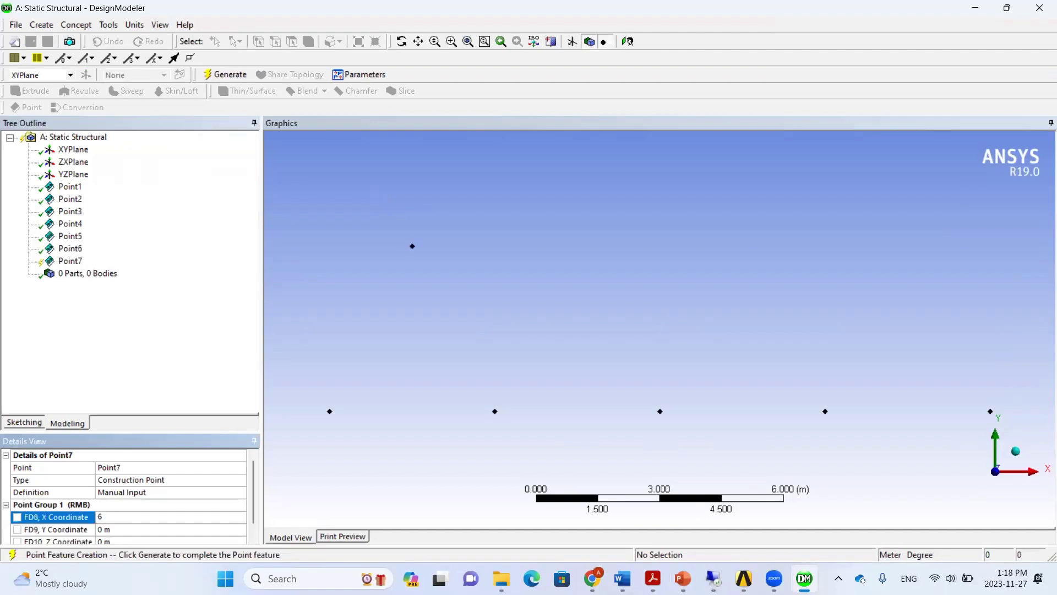
pyautogui.click(122, 530)
pyautogui.write('4')
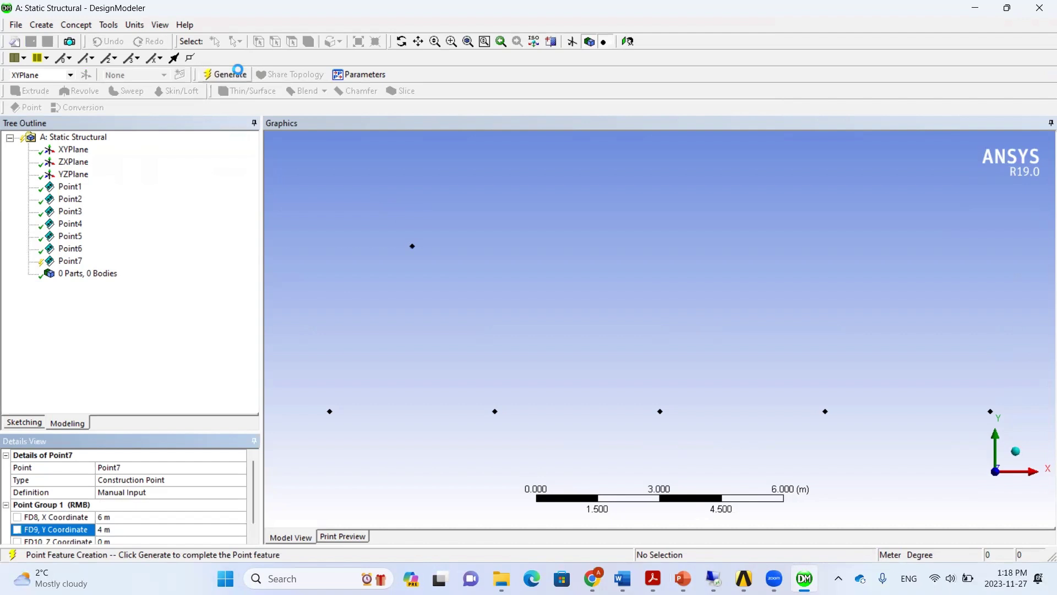
pyautogui.click(225, 74)
# Create the third upper-row construction point by manual input at X = 10 m, Y = 4 m and generate it.
pyautogui.click(27, 108)
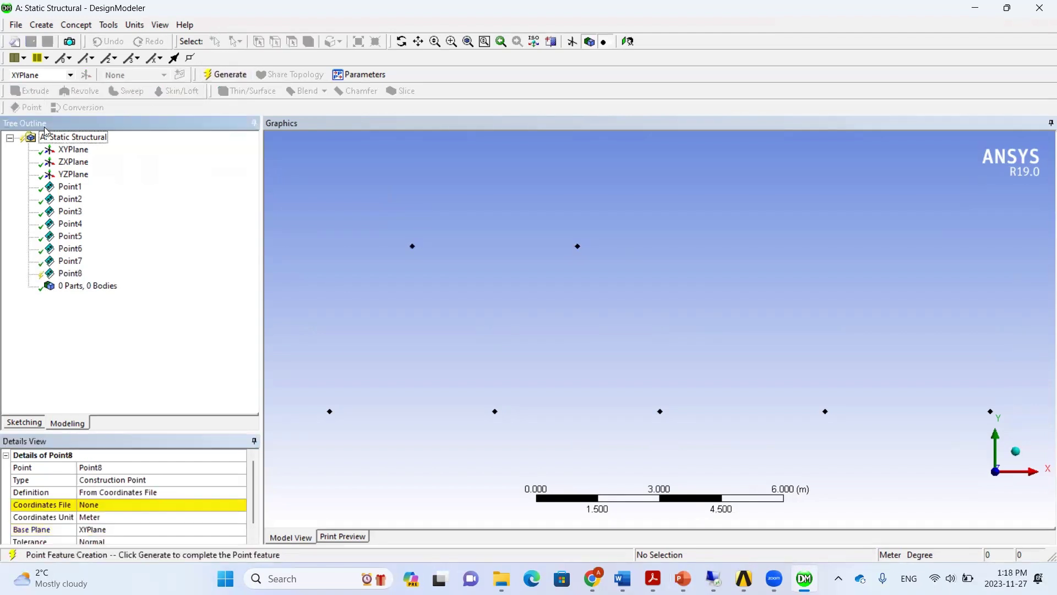
pyautogui.click(240, 491)
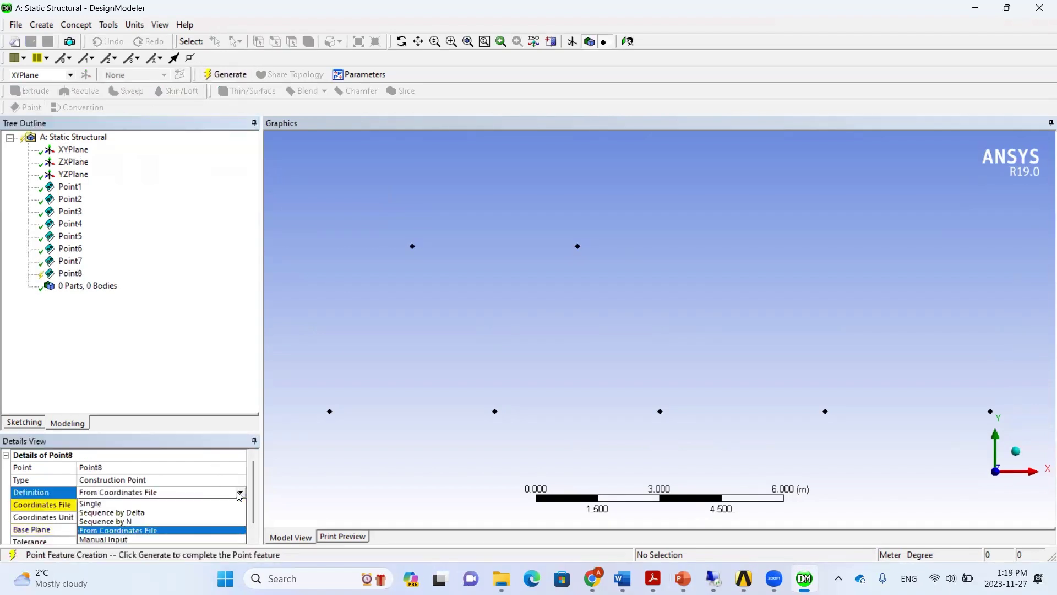
pyautogui.click(152, 539)
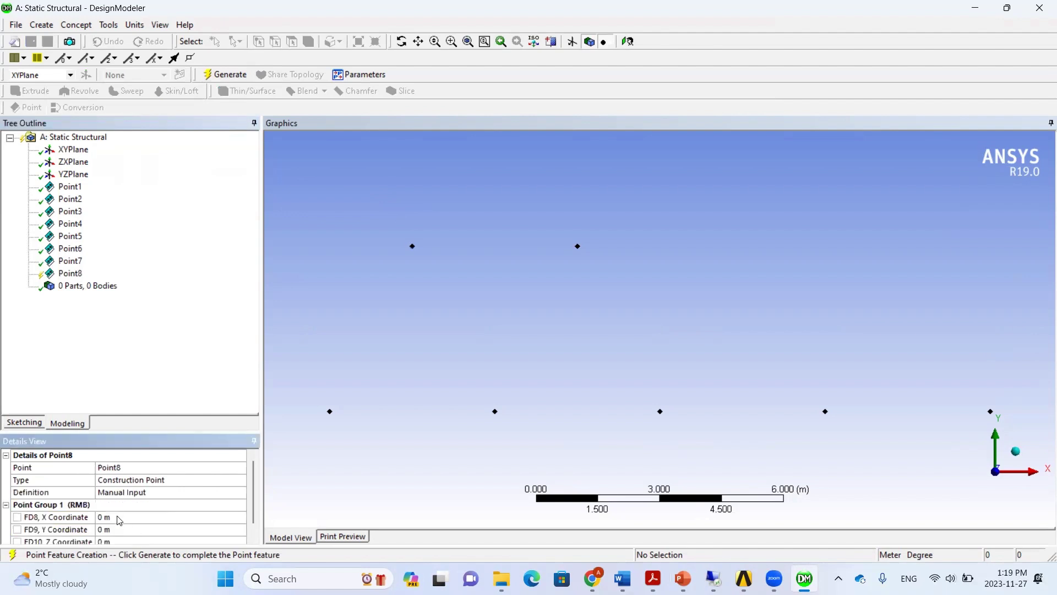
pyautogui.click(118, 516)
pyautogui.write('10')
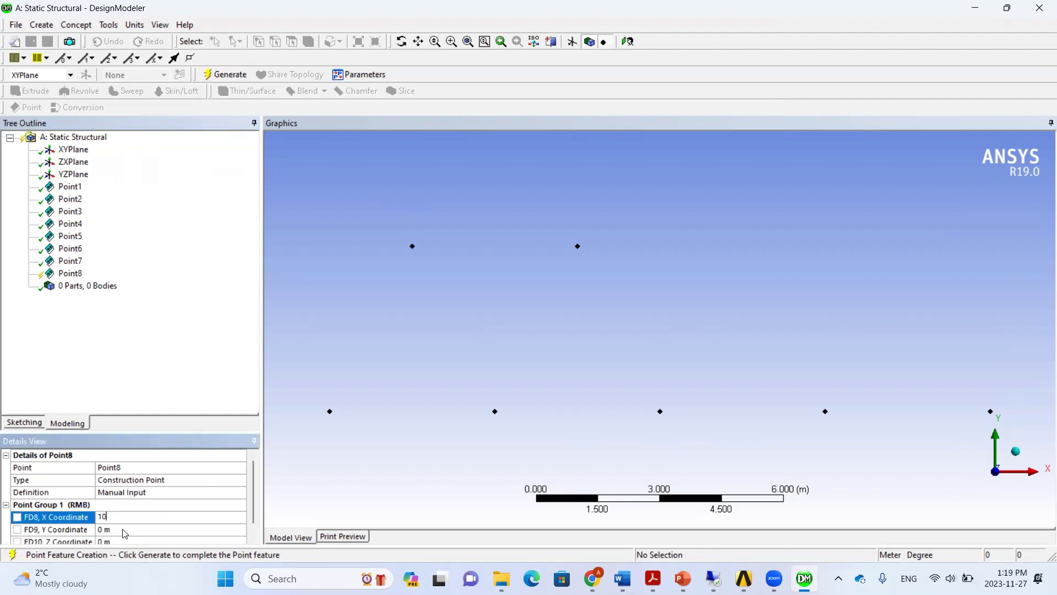
pyautogui.click(124, 529)
pyautogui.write('4')
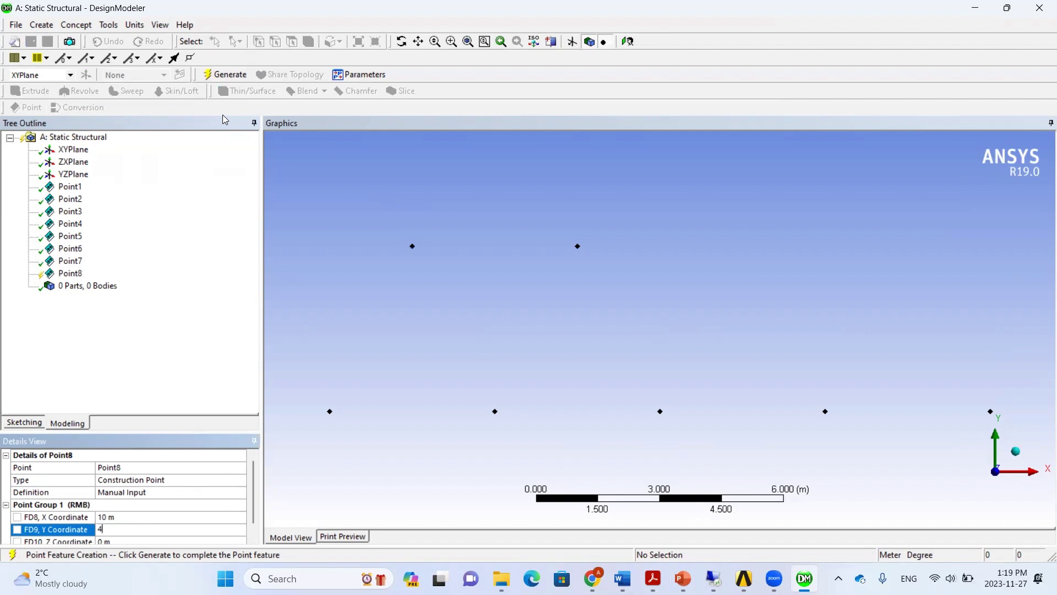
pyautogui.click(223, 74)
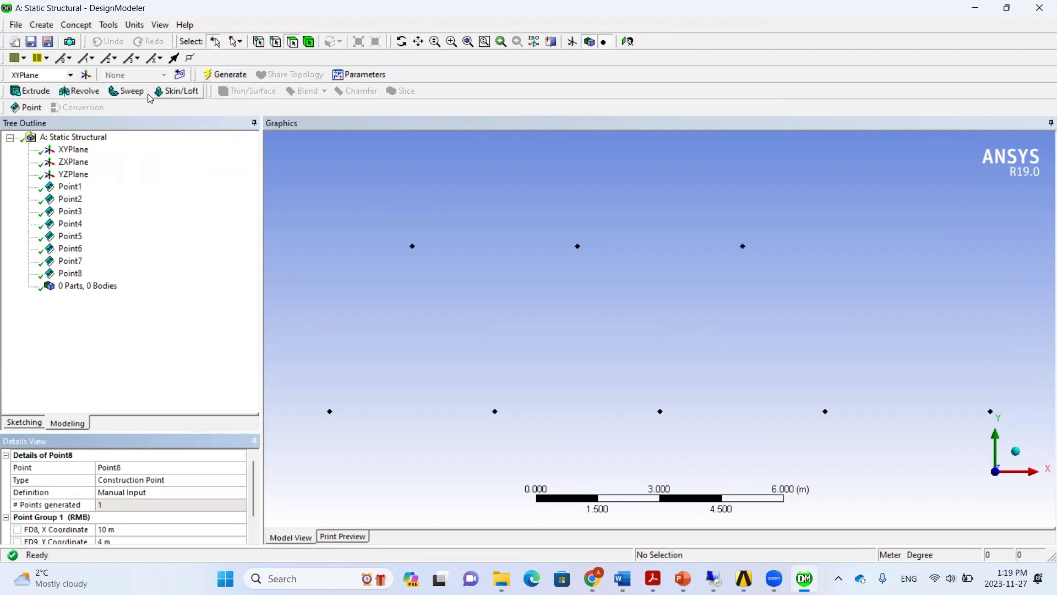
# Create the fourth upper-row construction point by manual input at X = 14 m, Y = 4 m and generate it.
pyautogui.click(37, 108)
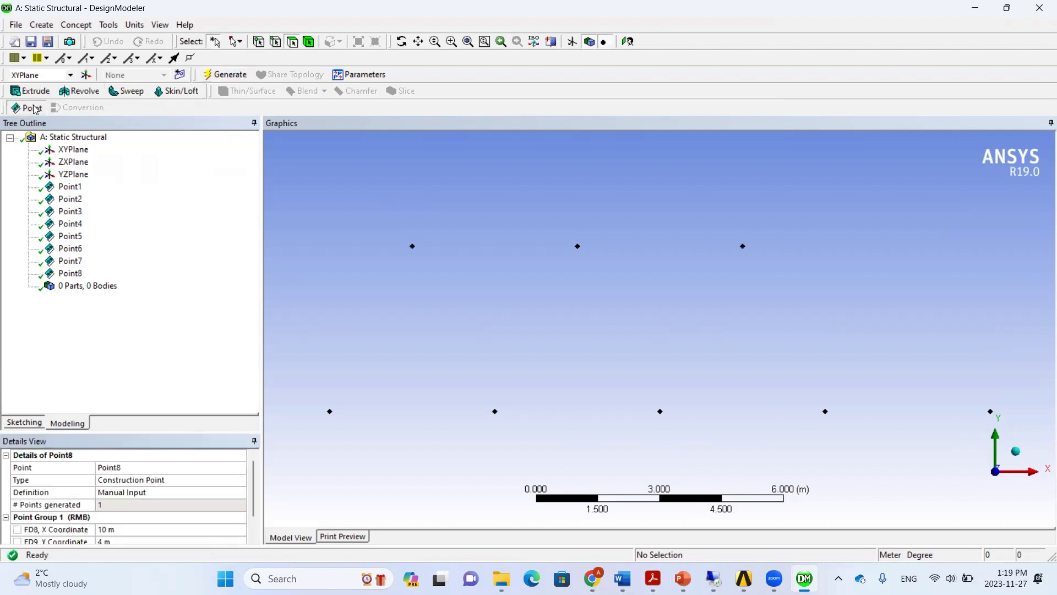
pyautogui.click(241, 493)
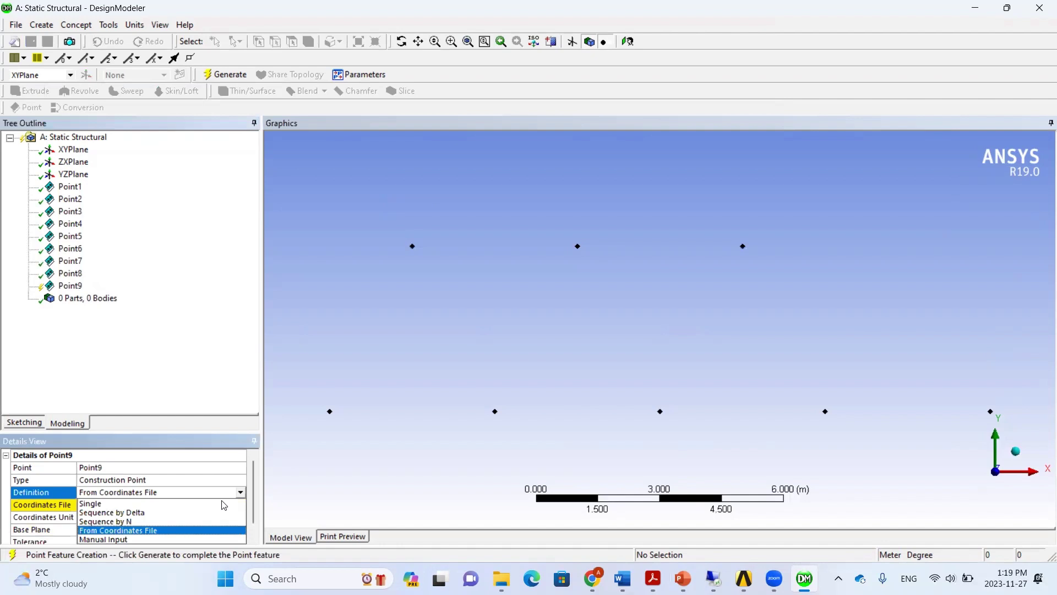
pyautogui.click(123, 538)
pyautogui.click(113, 516)
pyautogui.write('14')
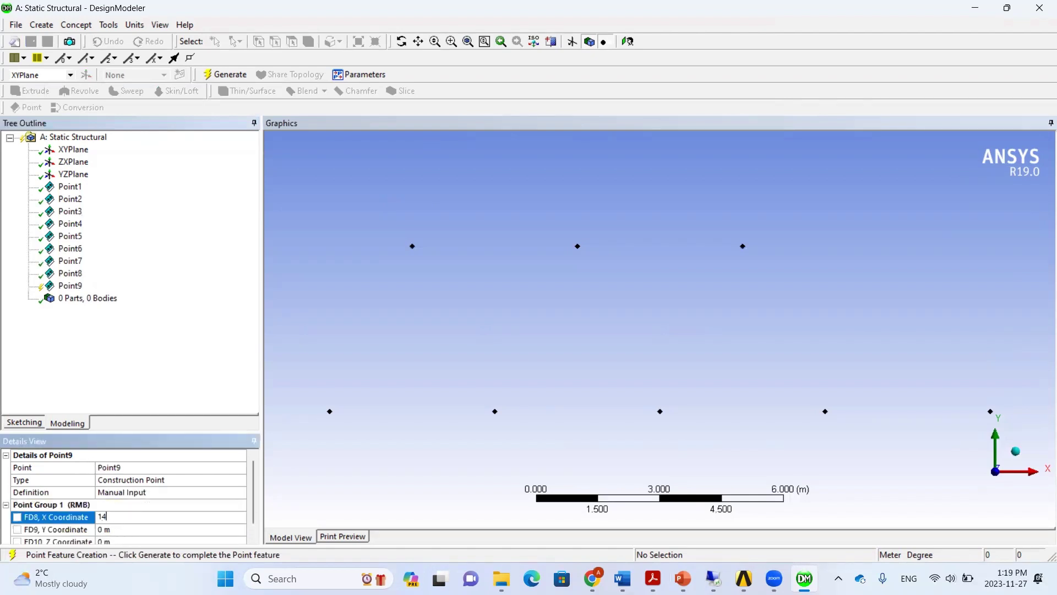
pyautogui.click(118, 529)
pyautogui.write('4')
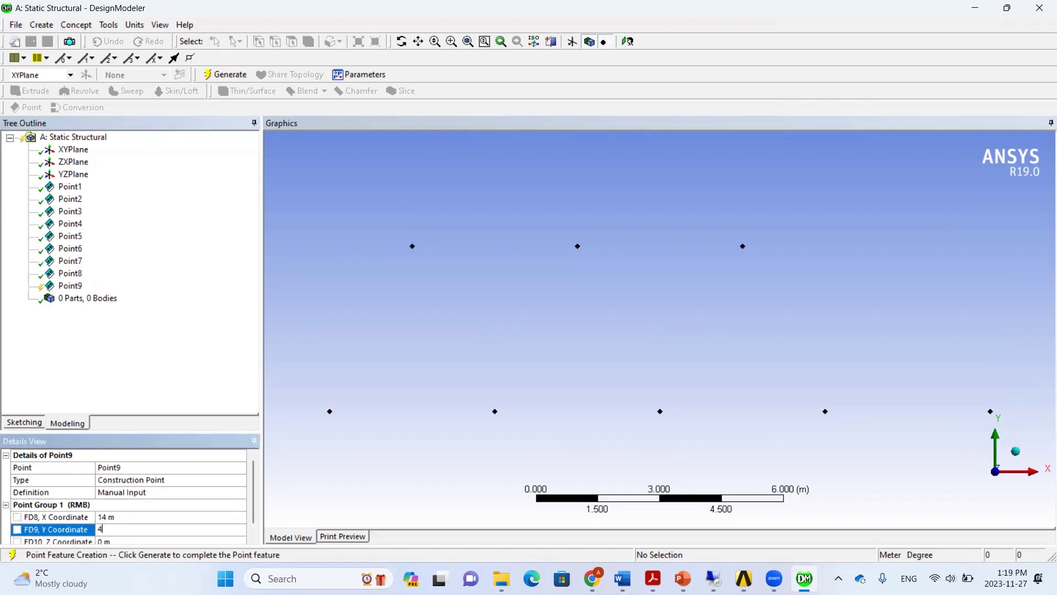
pyautogui.click(226, 74)
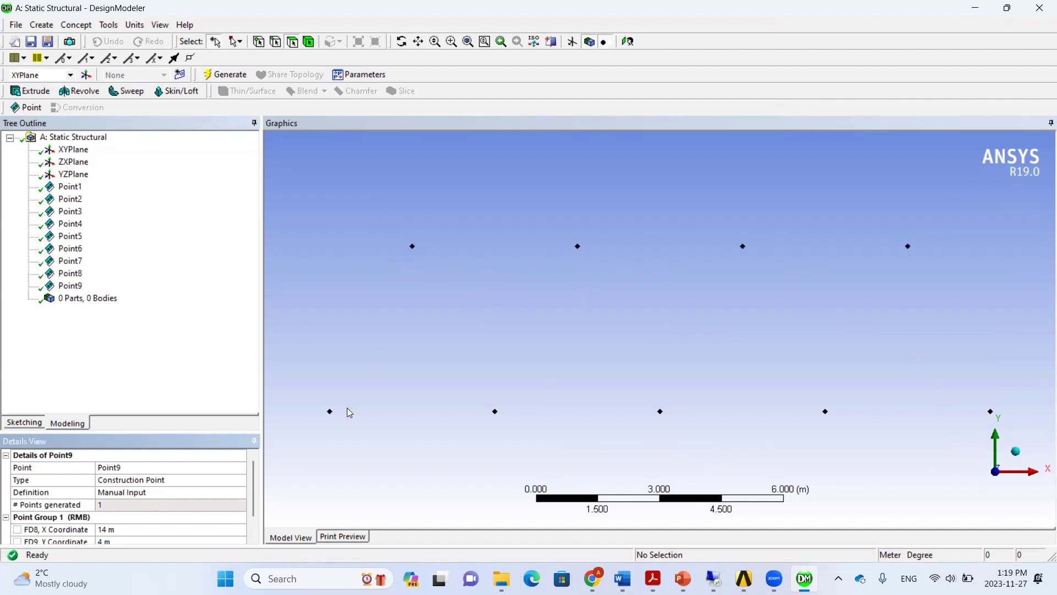
# Start Lines From Points and connect the first lower point through all four upper points to the last lower point.
pyautogui.click(74, 28)
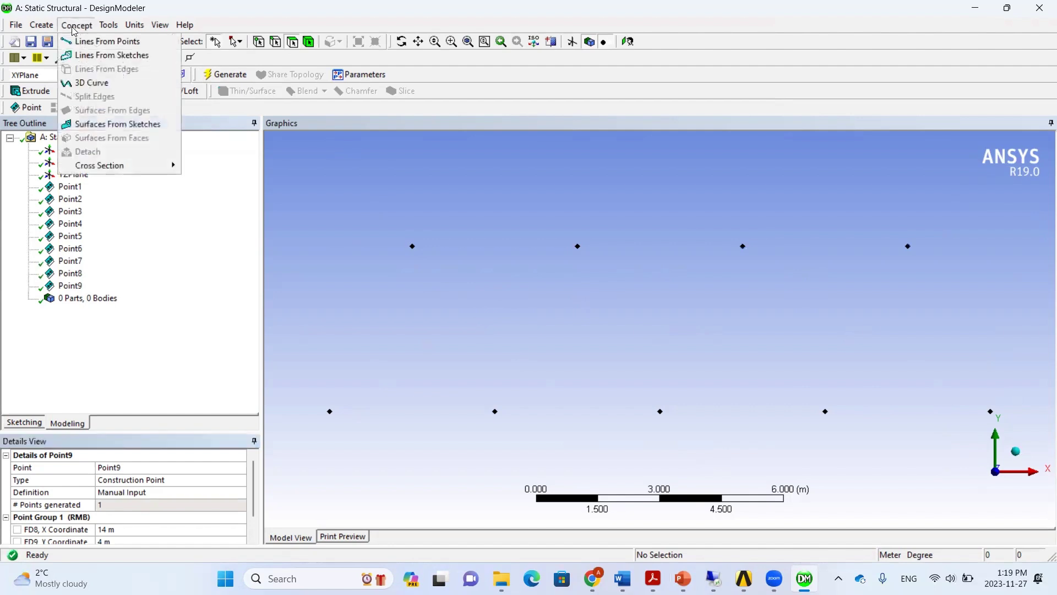
pyautogui.click(99, 47)
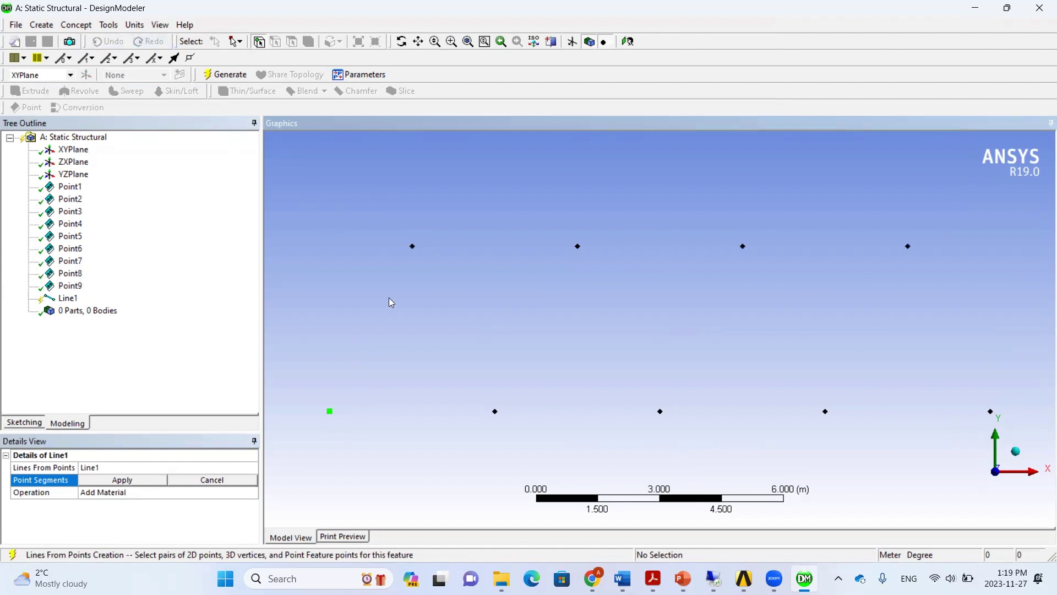
pyautogui.keyDown('ctrl'); pyautogui.click(412, 246); pyautogui.keyUp('ctrl')
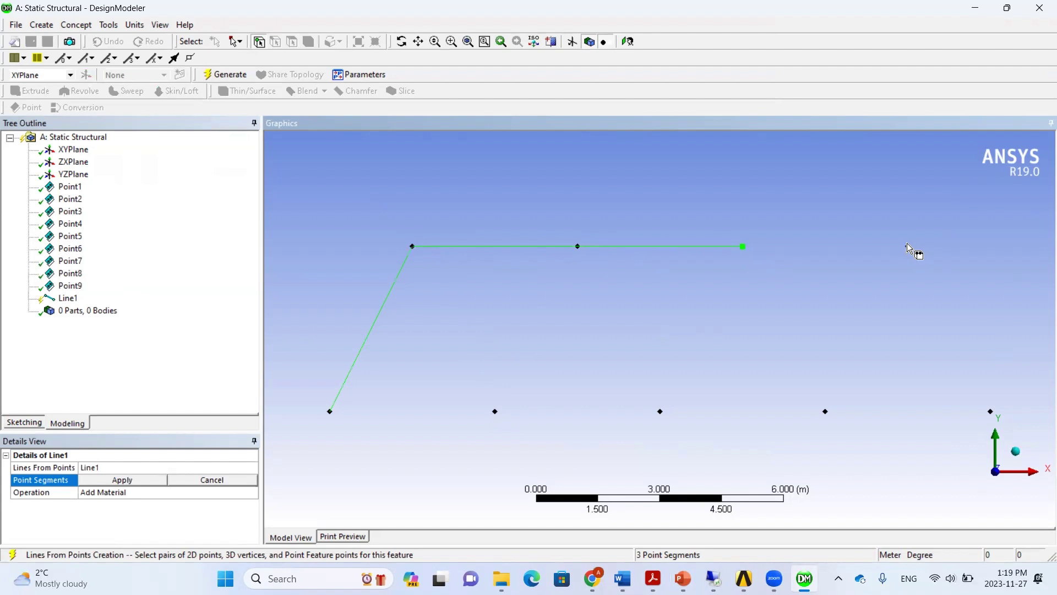
pyautogui.click(908, 246)
pyautogui.click(990, 412)
# Add line segments between all neighbouring lower-row points, from the last point back to the origin, to form the bottom chord.
pyautogui.click(990, 412)
pyautogui.click(826, 412)
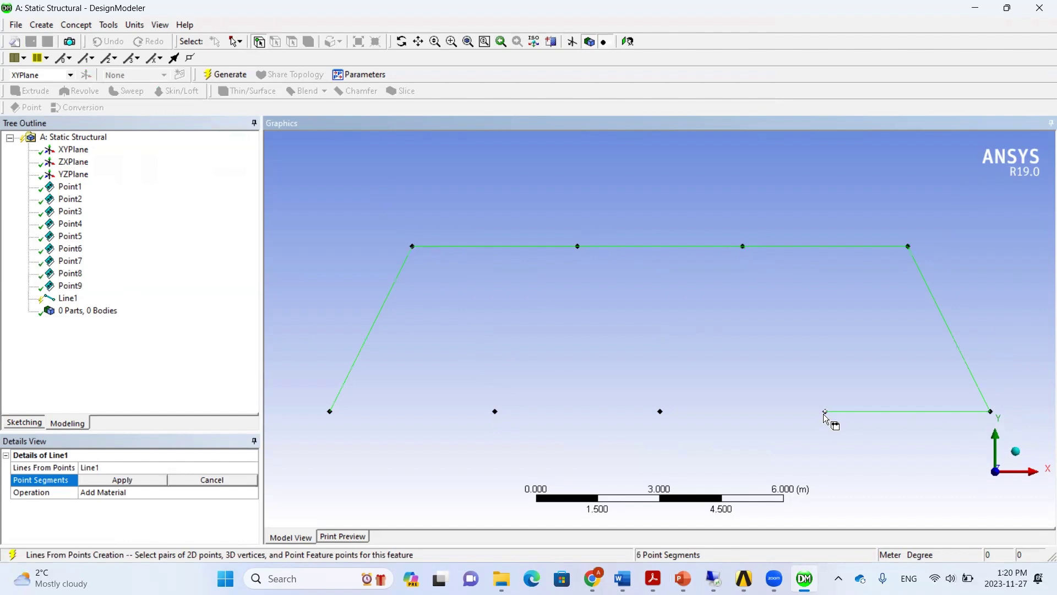
pyautogui.click(825, 412)
pyautogui.click(659, 411)
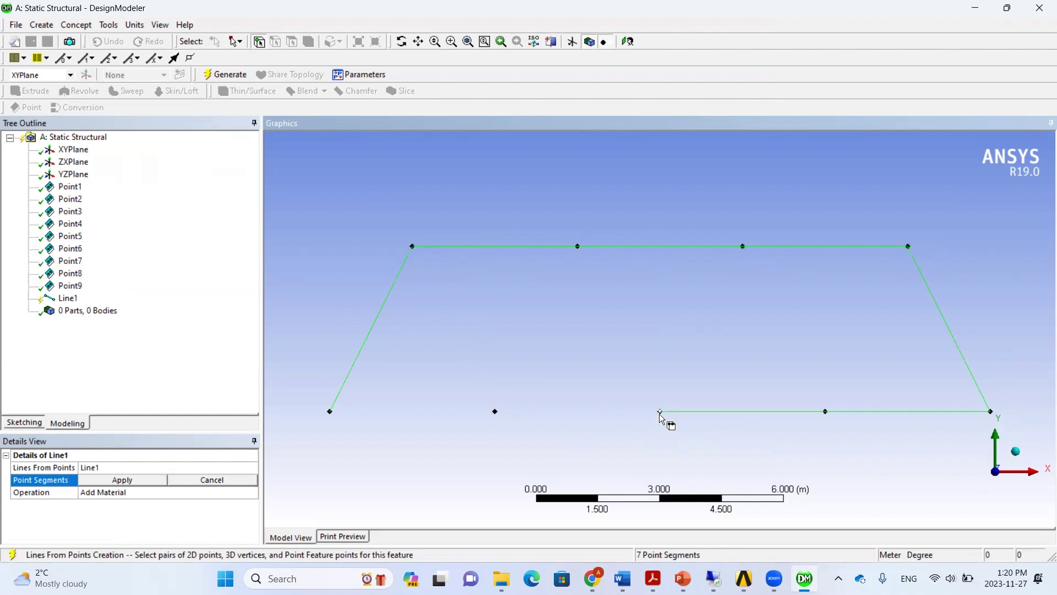
pyautogui.click(495, 412)
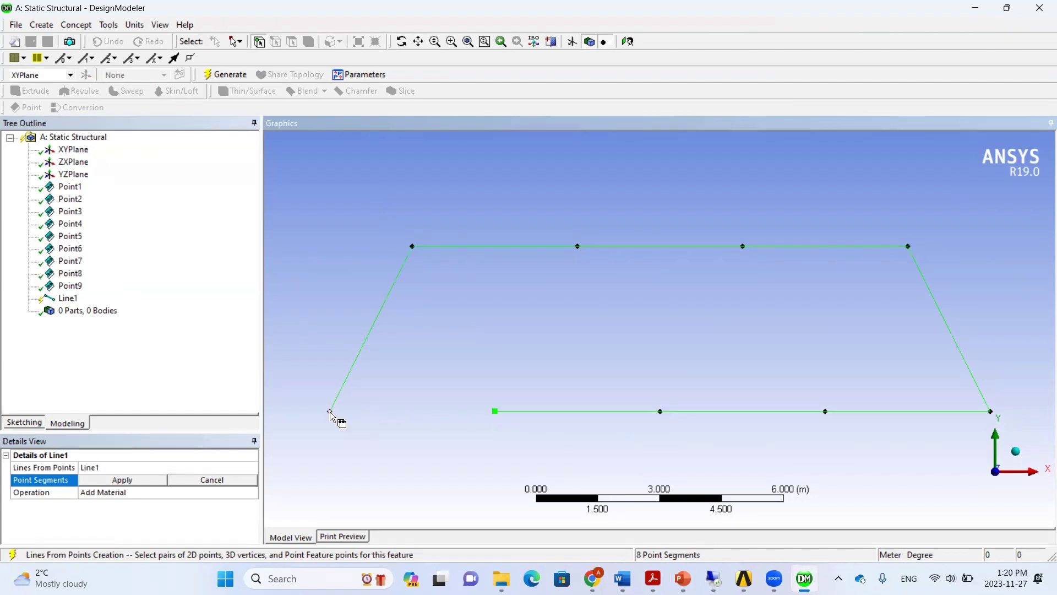
pyautogui.click(329, 411)
# Add the zigzag inner diagonals between the lower and upper points, then apply the point segments and generate the truss lines.
pyautogui.click(495, 411)
pyautogui.click(412, 246)
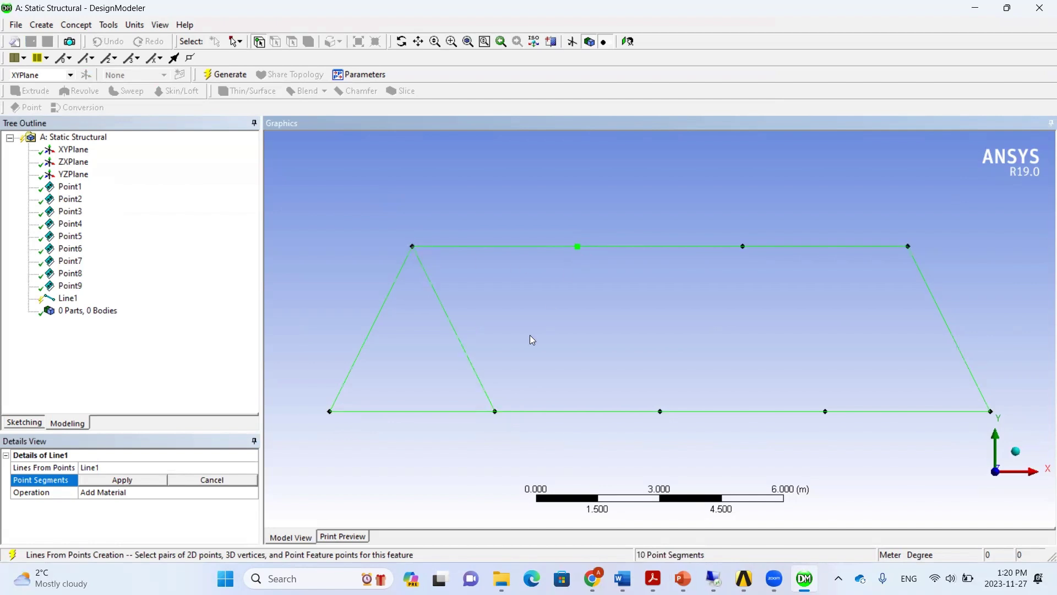
pyautogui.click(495, 411)
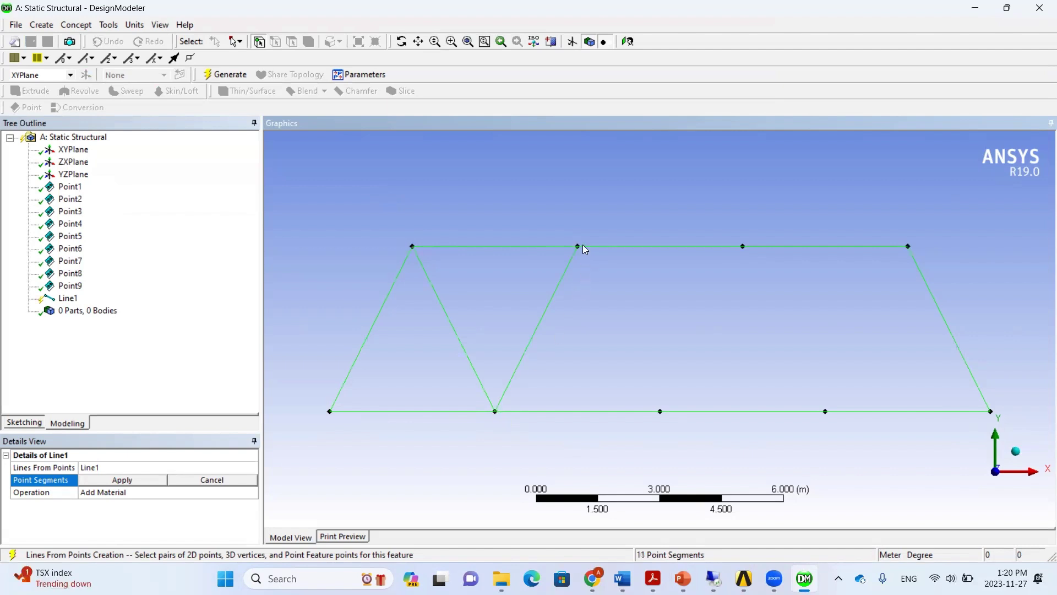
pyautogui.click(660, 411)
pyautogui.click(741, 247)
pyautogui.click(825, 412)
pyautogui.click(907, 246)
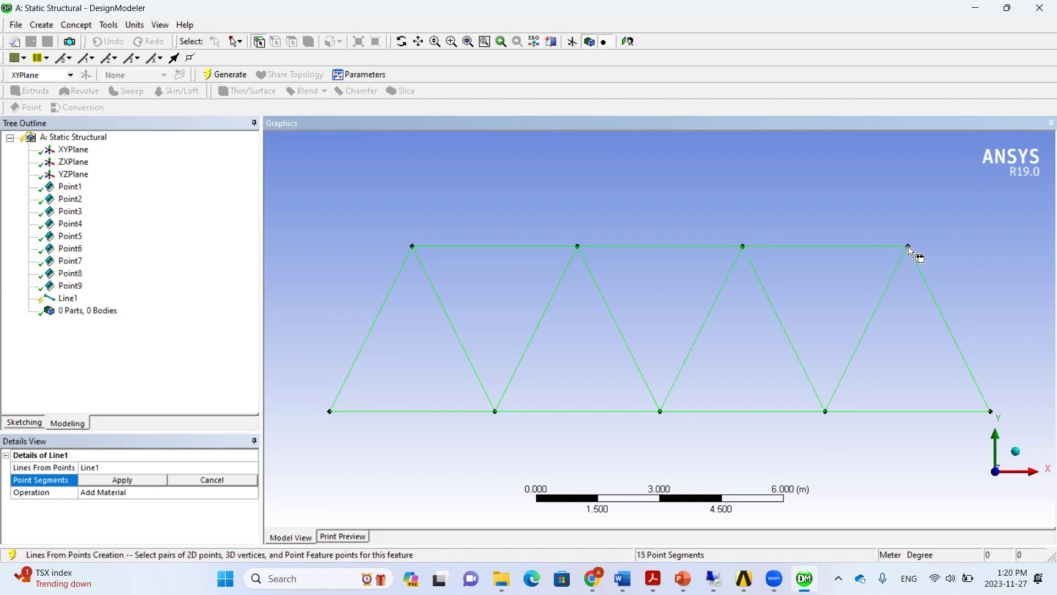
pyautogui.click(107, 481)
pyautogui.click(226, 74)
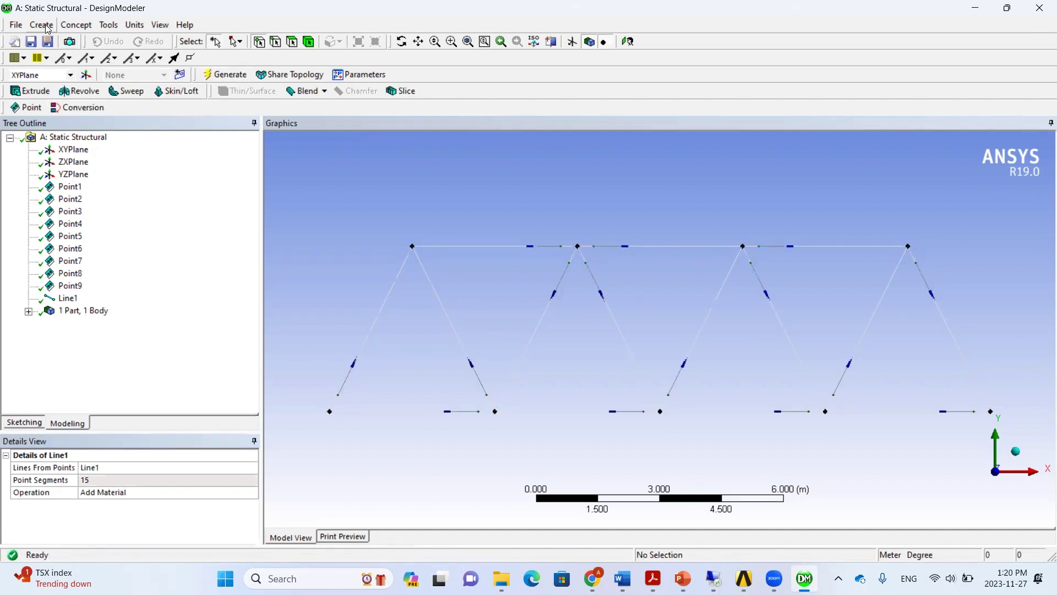
# Add a Circular Tube cross section to the model.
pyautogui.click(70, 26)
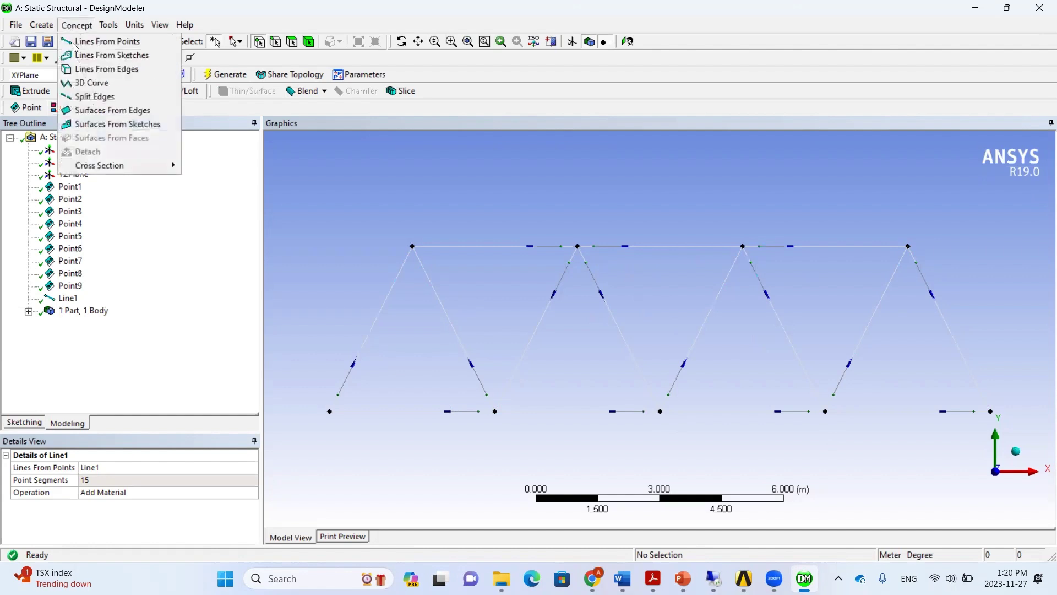
pyautogui.moveTo(123, 165)
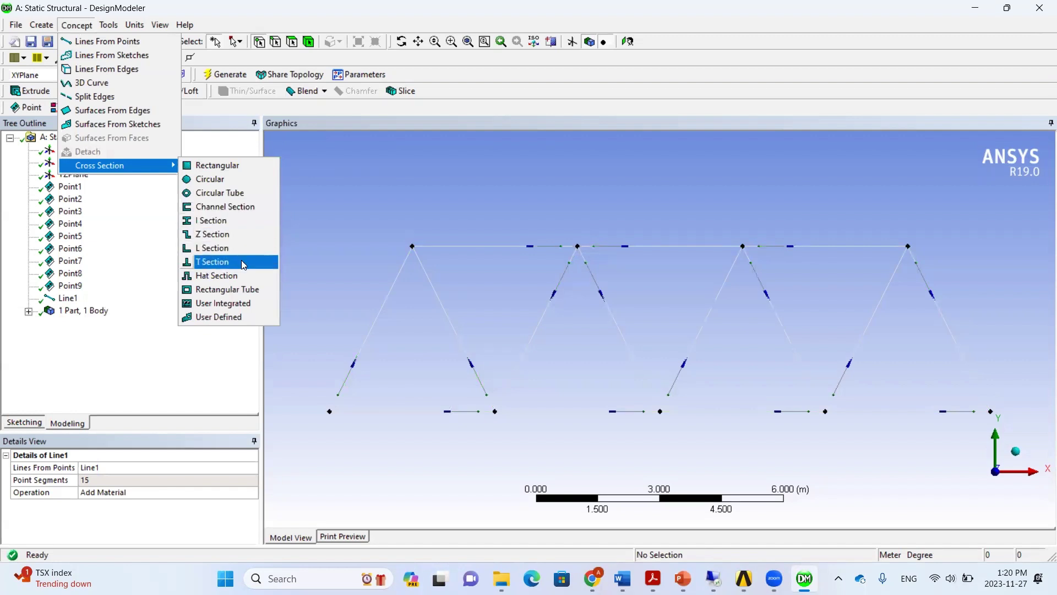
pyautogui.click(220, 192)
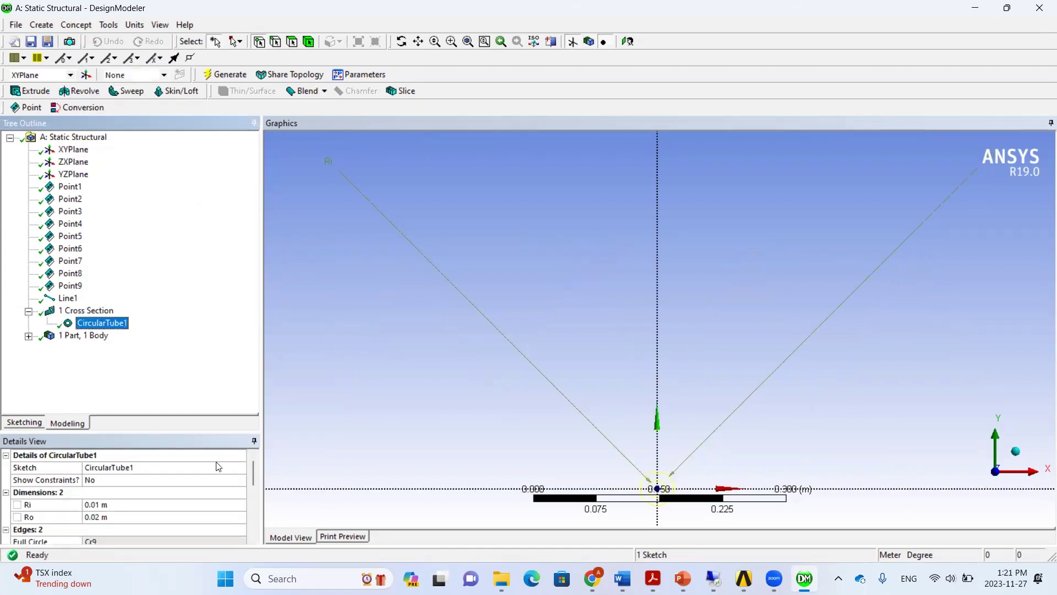
# Set the circular tube's outer radius Ro to 0.05 m and its inner radius Ri to 0.04 m.
pyautogui.moveTo(201, 431); pyautogui.dragTo(211, 386)
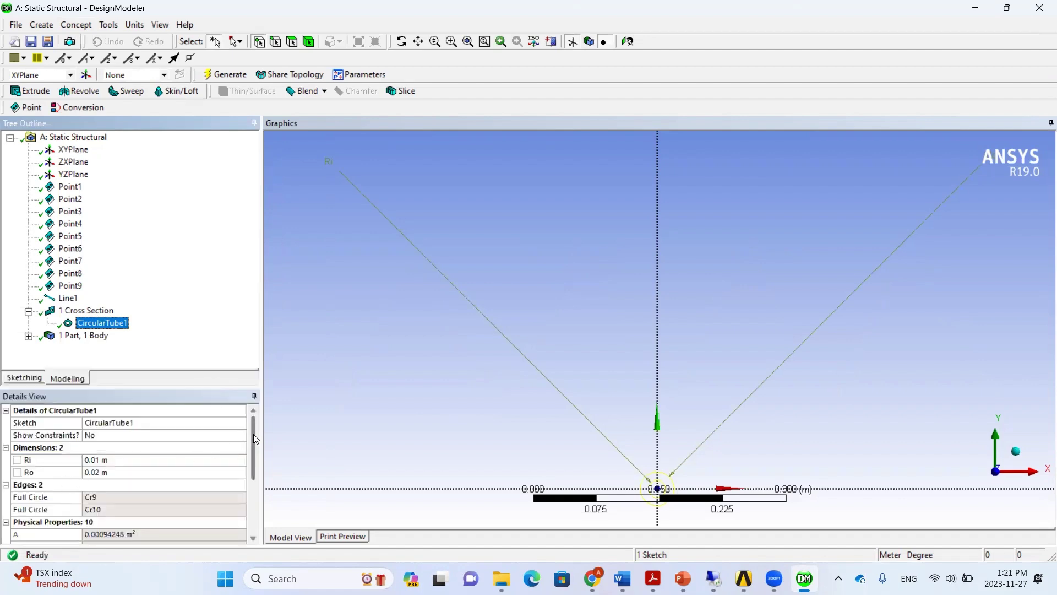
pyautogui.moveTo(253, 433)
pyautogui.mouseDown()
pyautogui.moveTo(254, 457)
pyautogui.moveTo(254, 440)
pyautogui.mouseUp()
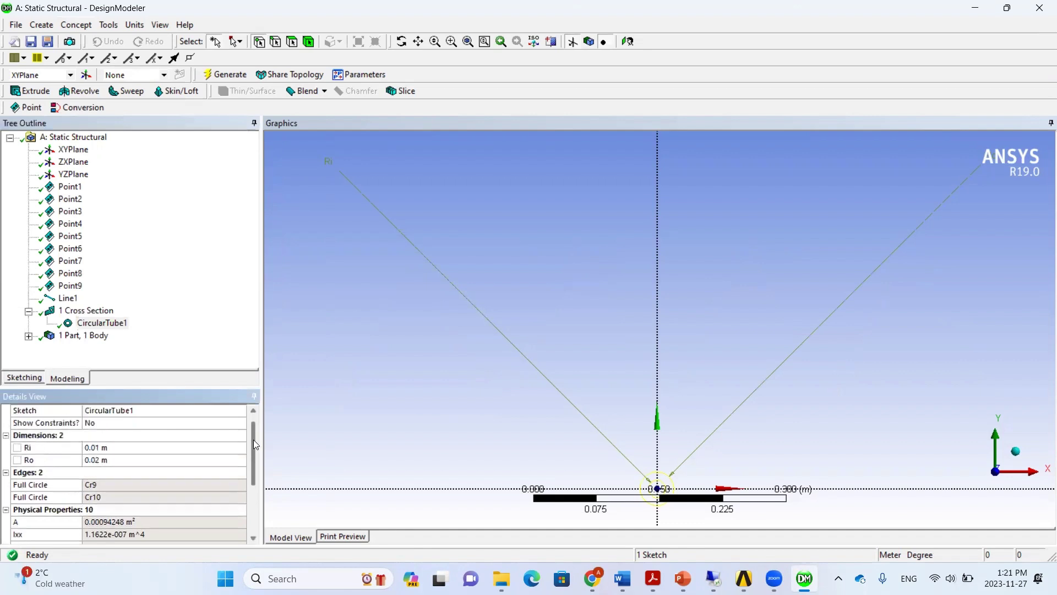
pyautogui.click(109, 449)
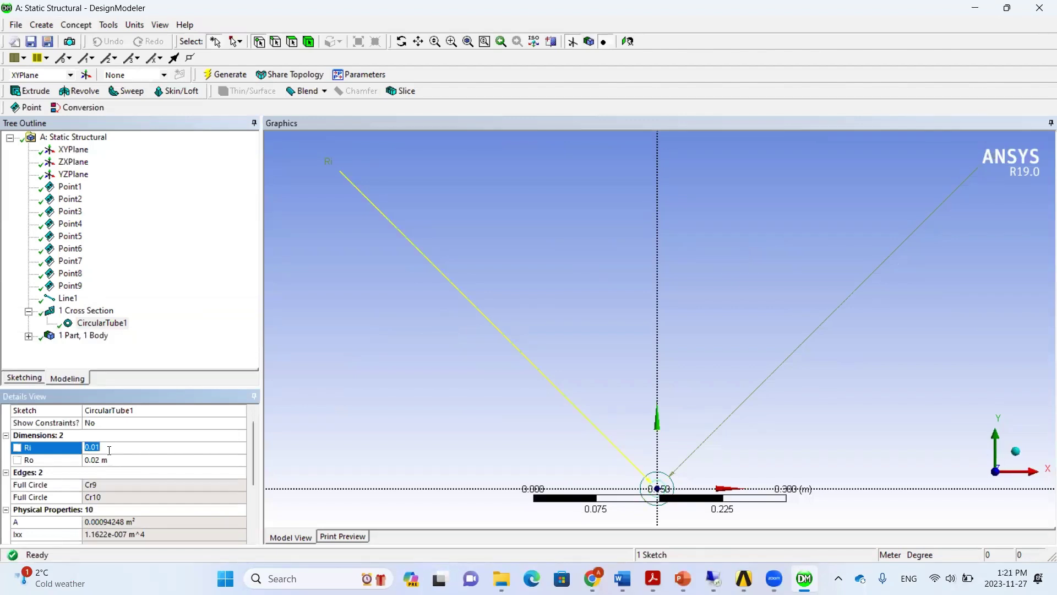
pyautogui.write('.01')
pyautogui.click(99, 461)
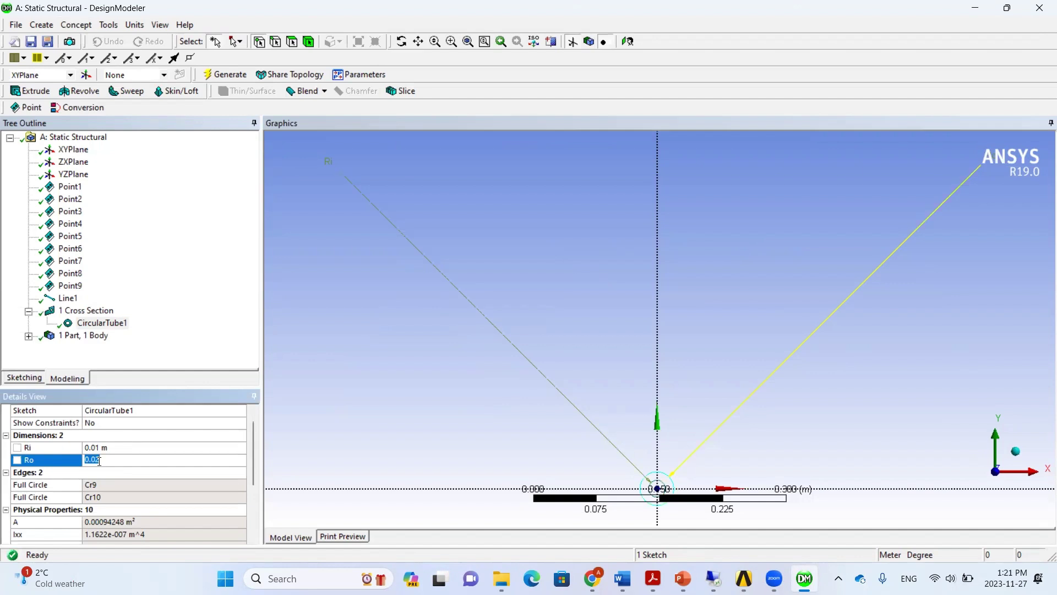
pyautogui.write('.05')
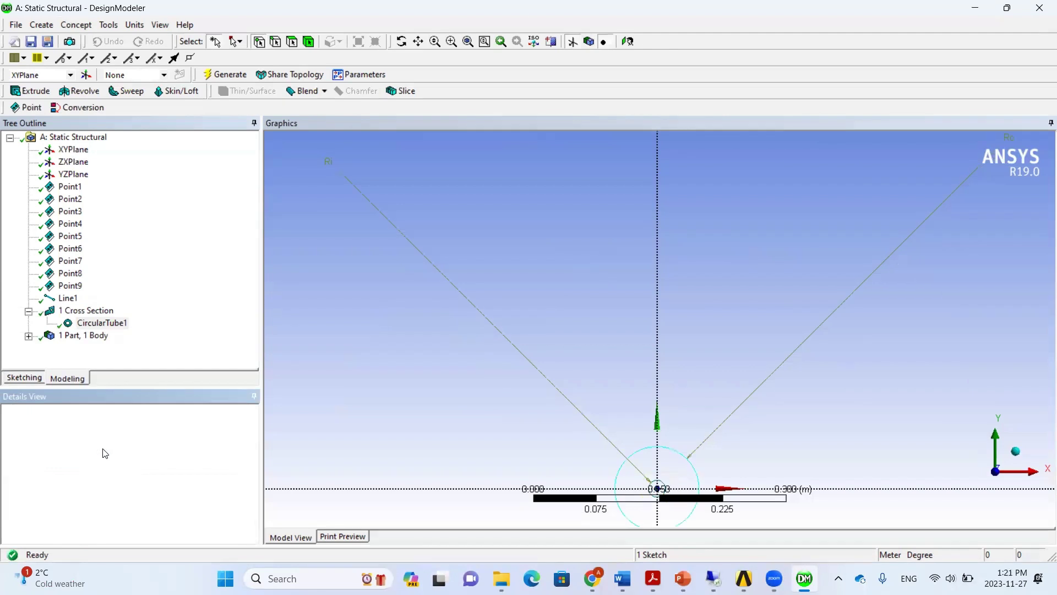
pyautogui.press('Return')
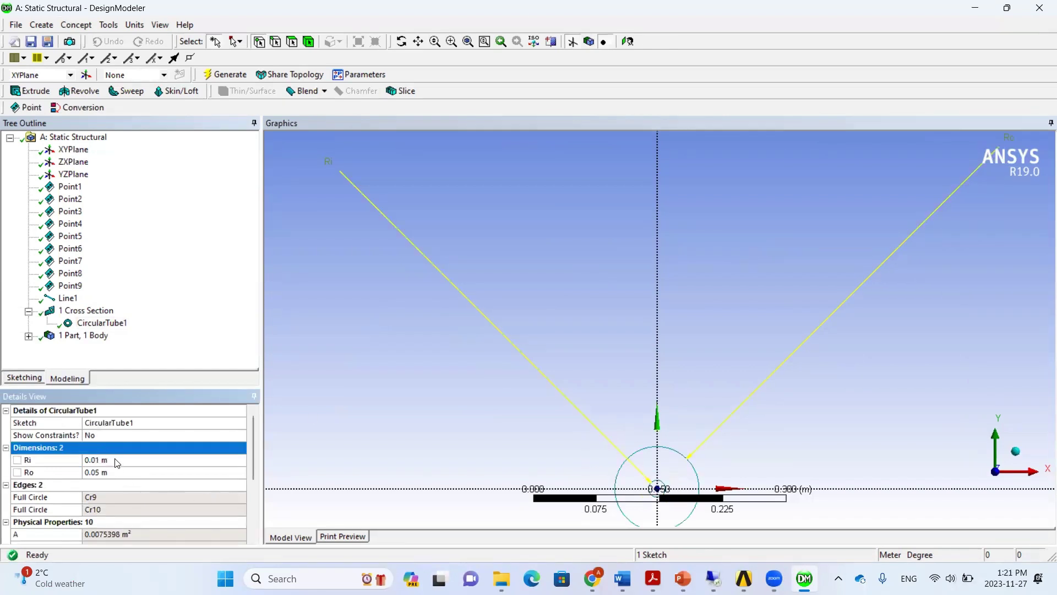
pyautogui.click(113, 459)
pyautogui.write('.04')
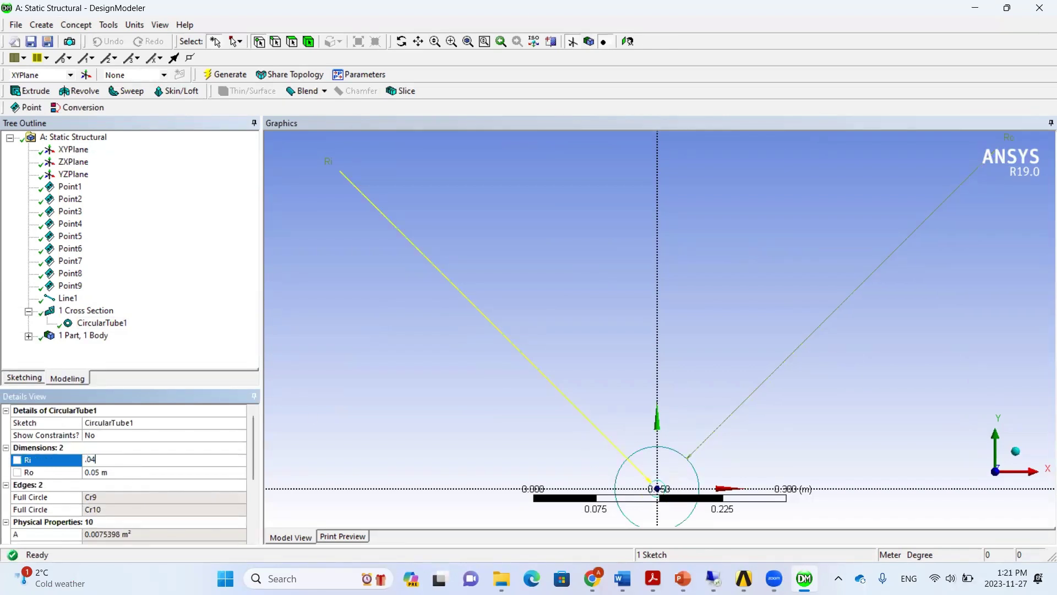
pyautogui.press('Return')
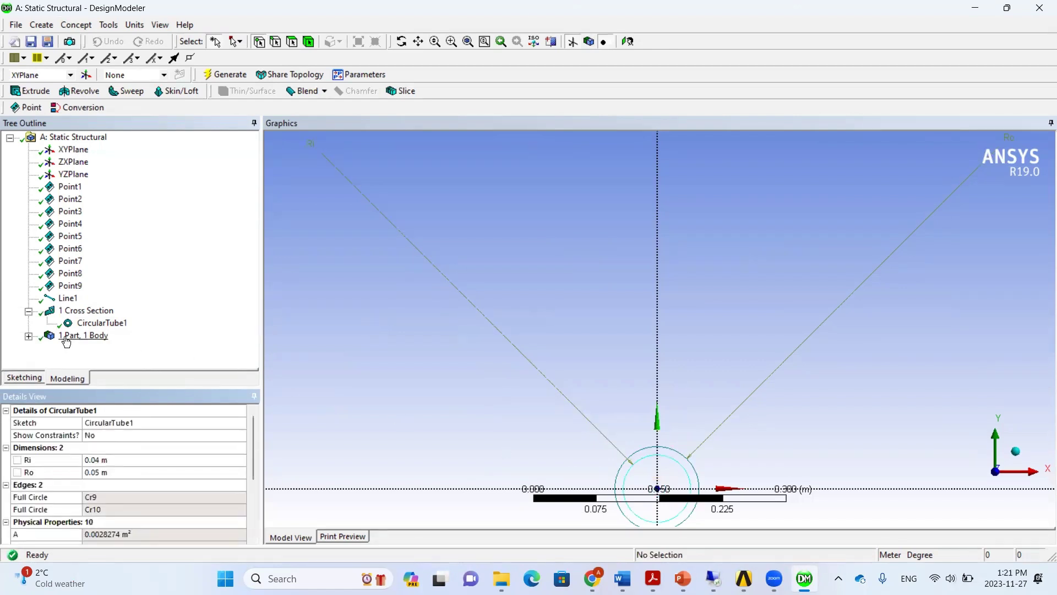
pyautogui.click(358, 262)
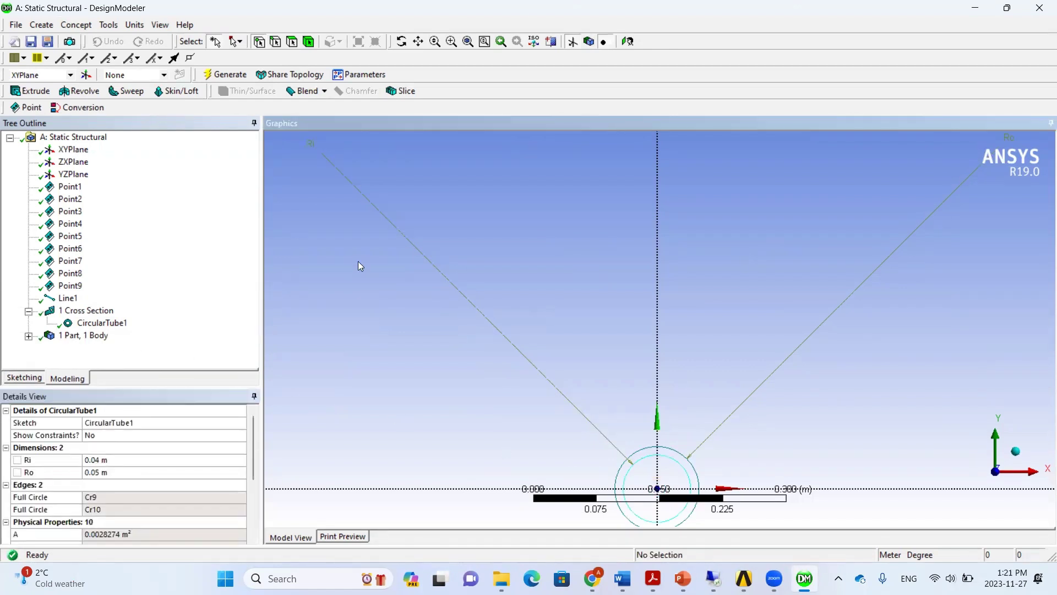
# Assign the CircularTube1 cross section to the truss's line body.
pyautogui.click(28, 336)
pyautogui.click(104, 348)
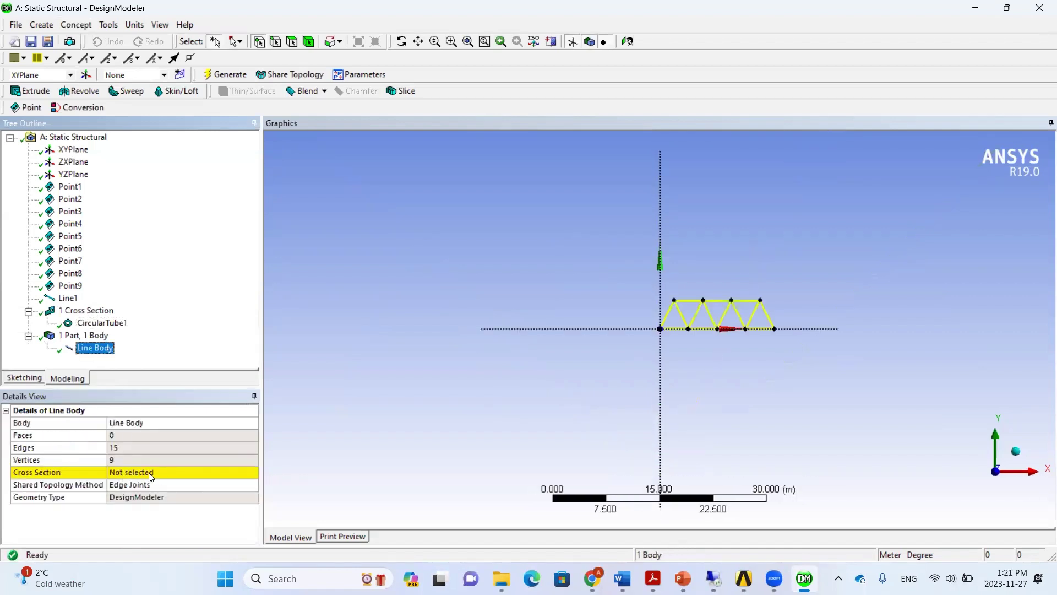
pyautogui.click(250, 473)
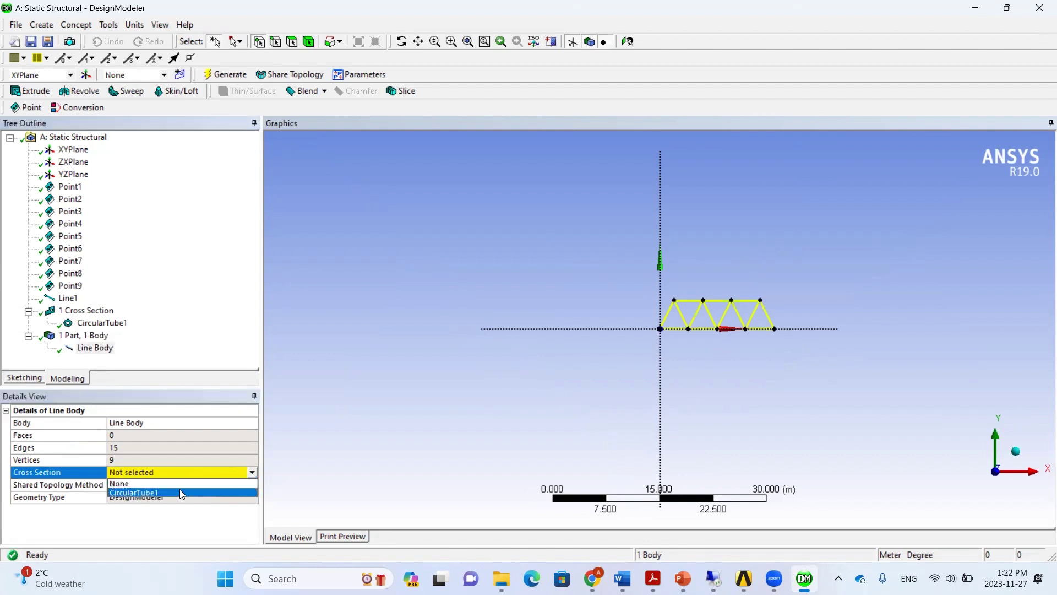
pyautogui.click(167, 493)
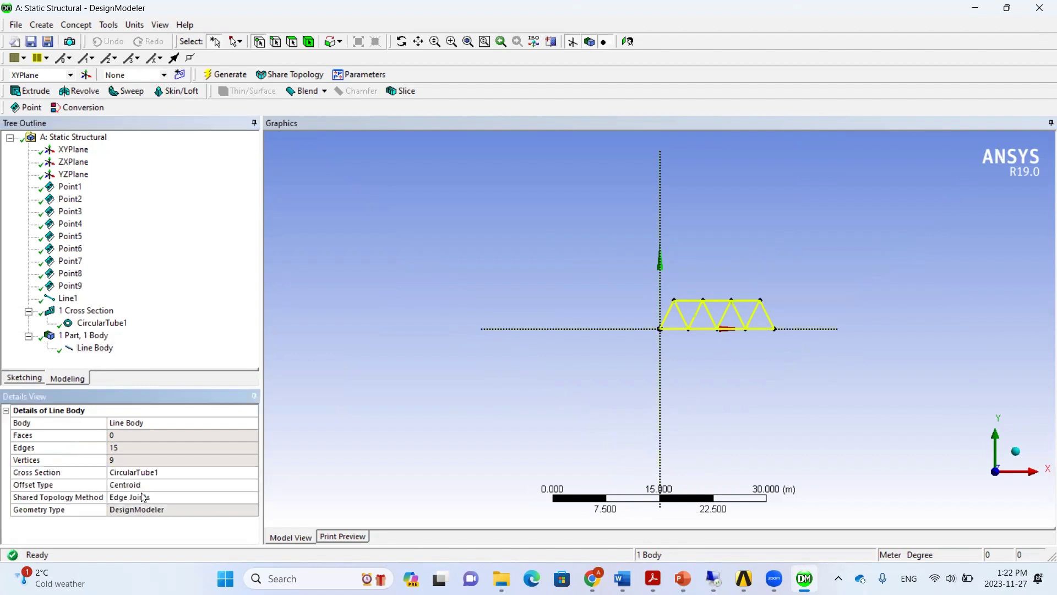
# Rename the circular tube cross section as hollow and check the cross section assigned to the line body.
pyautogui.click(102, 323)
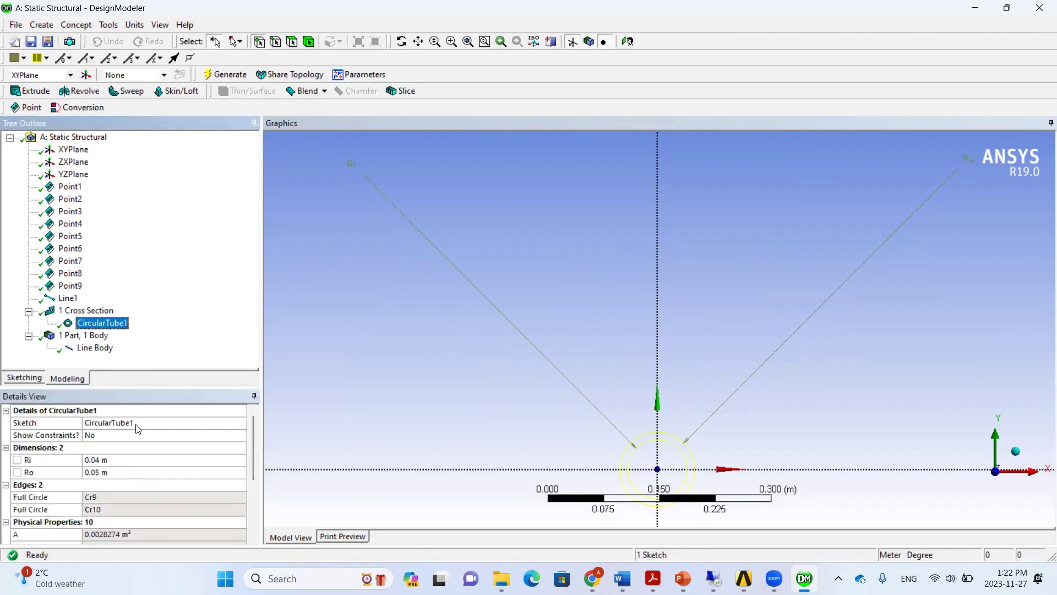
pyautogui.click(135, 423)
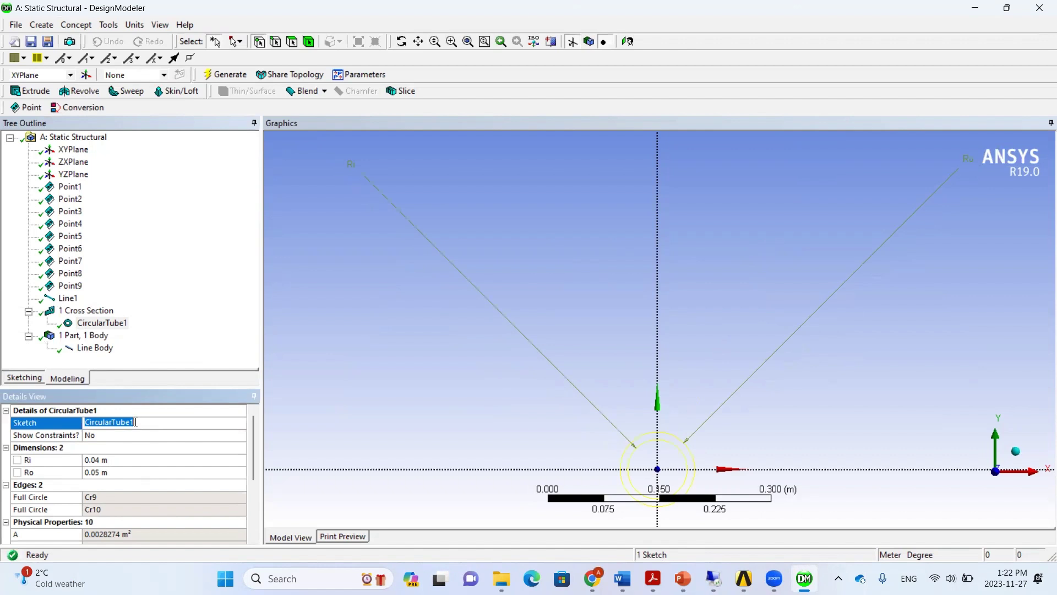
pyautogui.write('t')
pyautogui.press('BackSpace')
pyautogui.write('hollow')
pyautogui.click(155, 446)
pyautogui.click(95, 347)
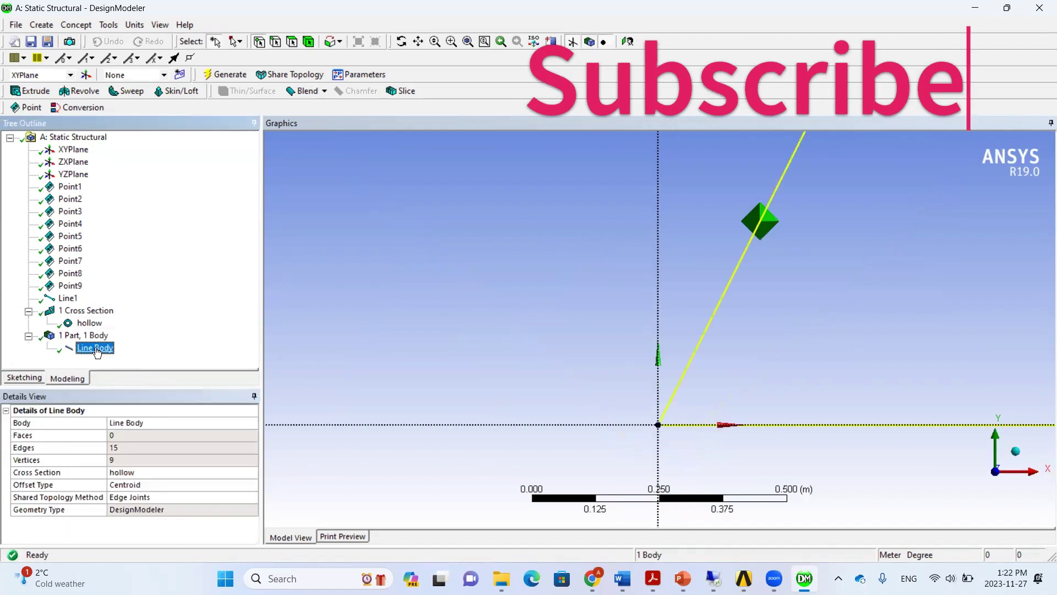
pyautogui.click(394, 279)
pyautogui.click(394, 274)
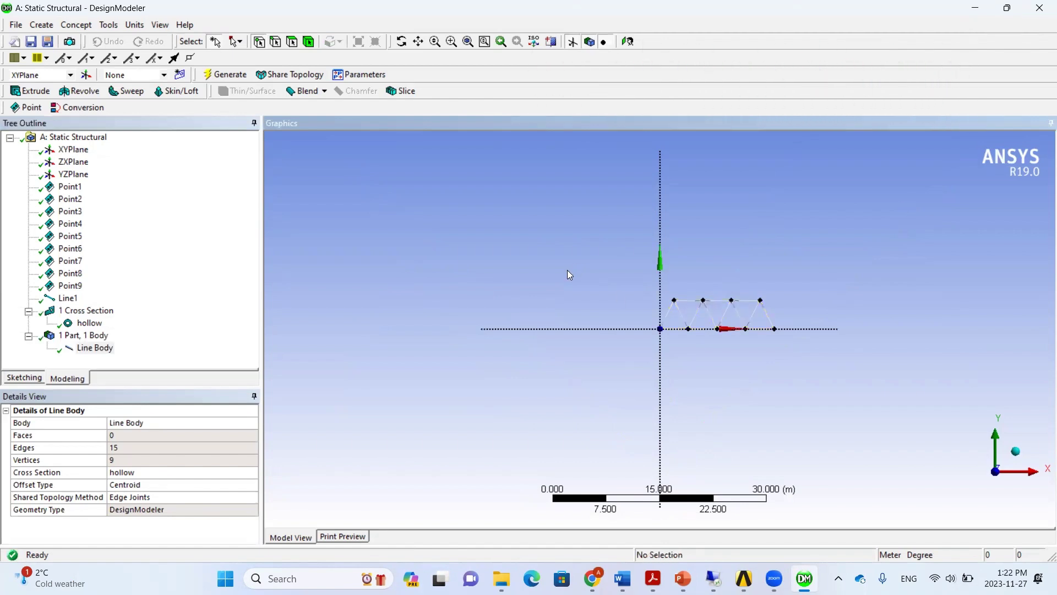
# Switch to the Workbench project and open the Static Structural system's Model in Mechanical.
pyautogui.hotkey('alt', 'Tab')
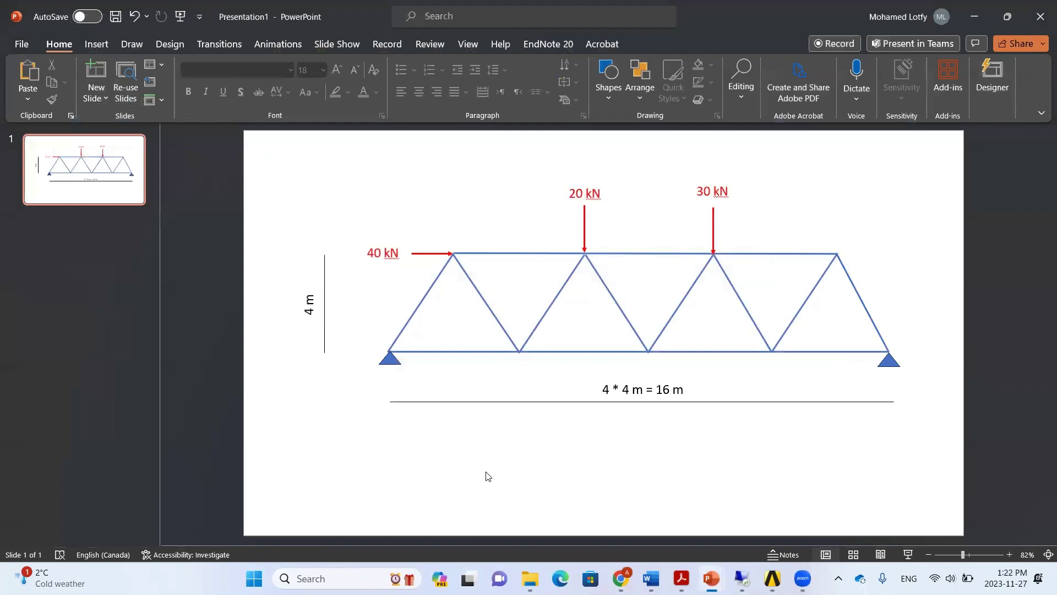
pyautogui.hotkey('alt', 'Tab')
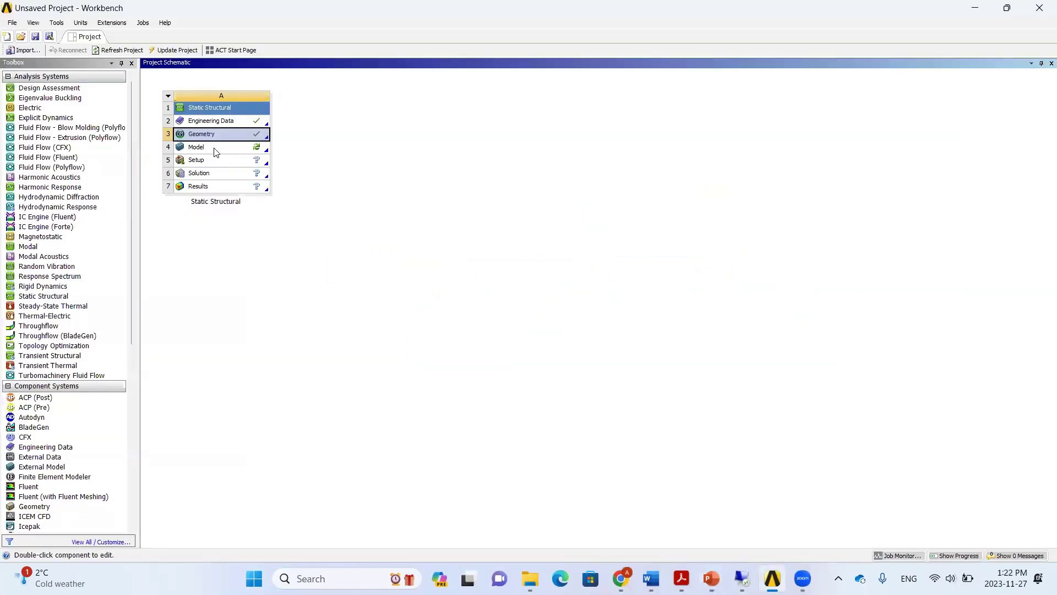
pyautogui.doubleClick(216, 149)
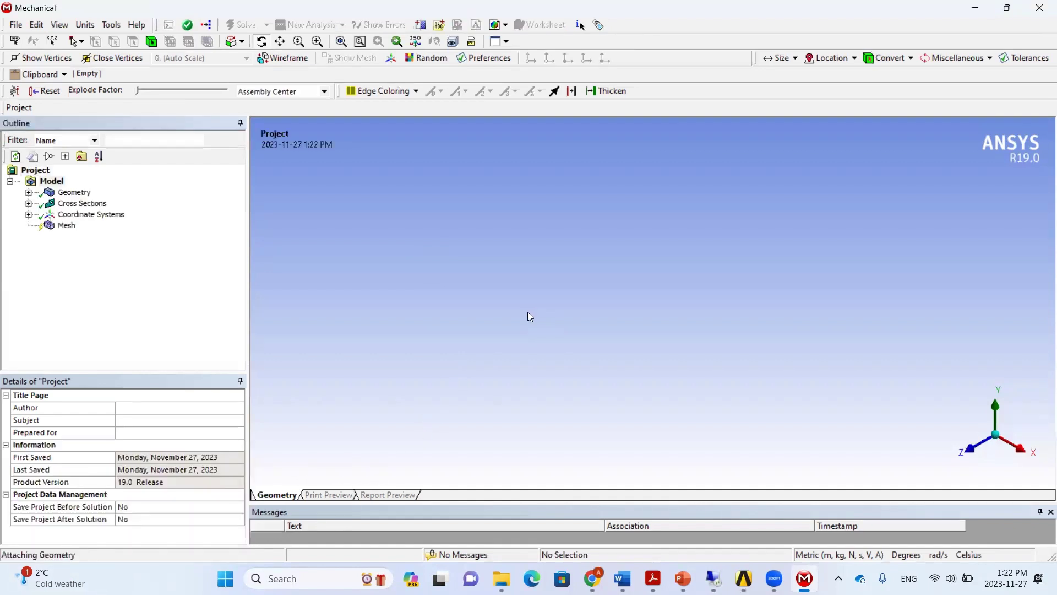
# Show the truss geometry with solid cross sections, facing the XY plane, and expand its volume and mass properties.
pyautogui.click(65, 193)
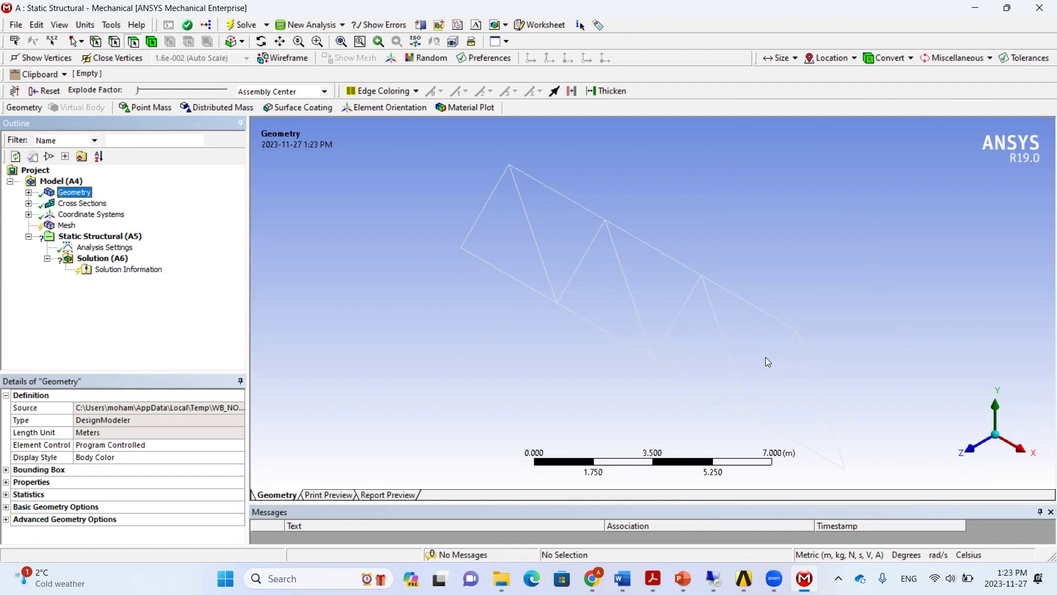
pyautogui.click(68, 204)
pyautogui.click(66, 193)
pyautogui.click(341, 43)
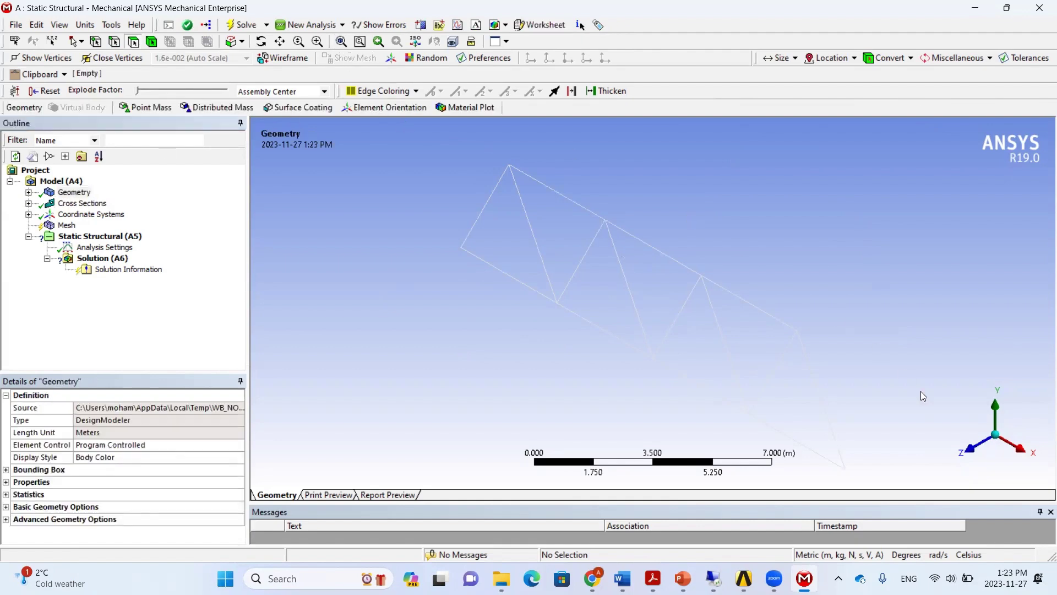
pyautogui.click(974, 444)
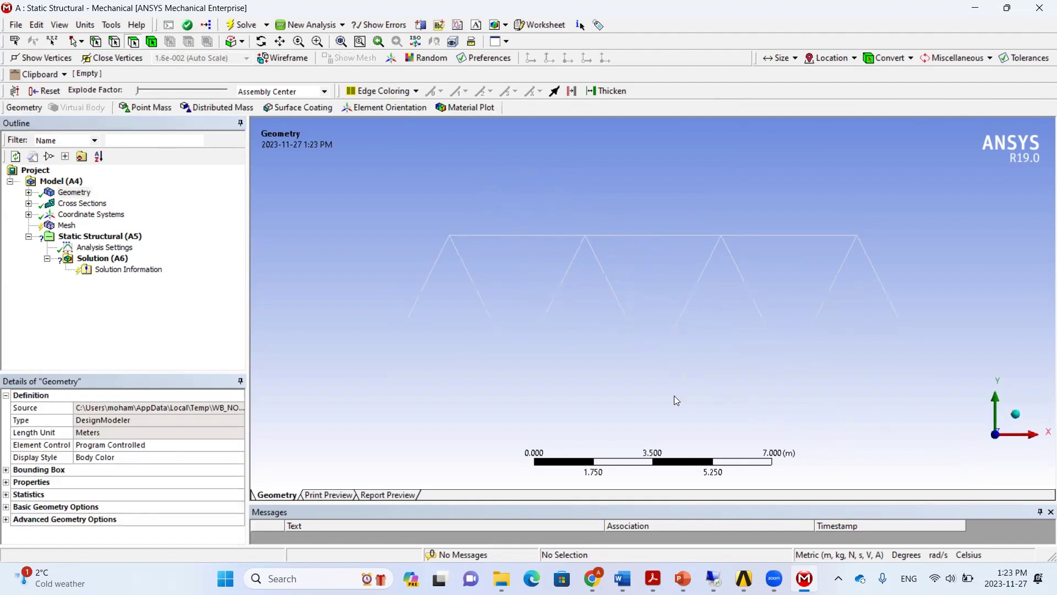
pyautogui.click(60, 25)
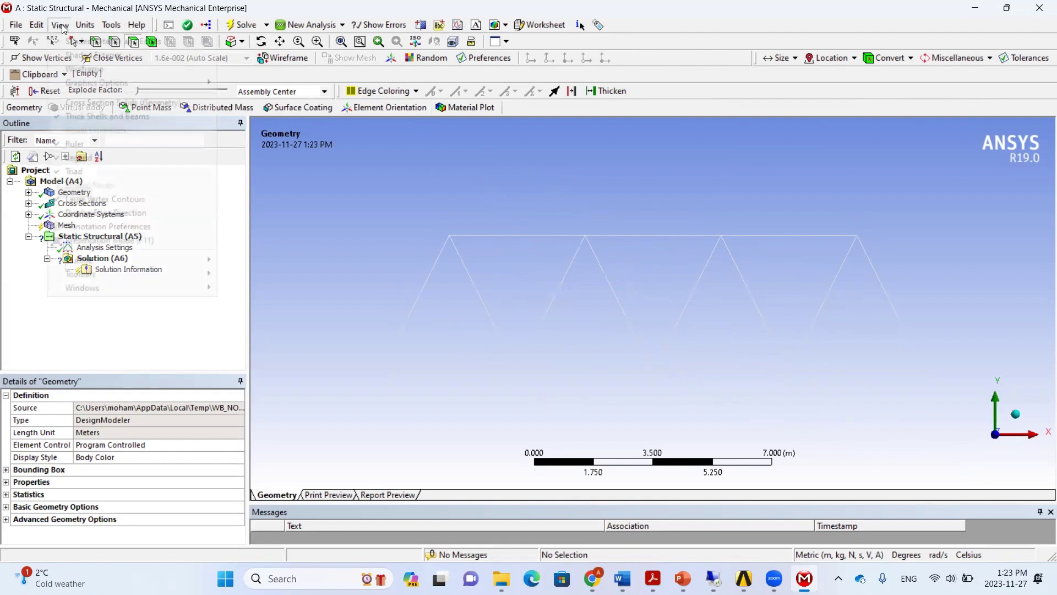
pyautogui.click(97, 105)
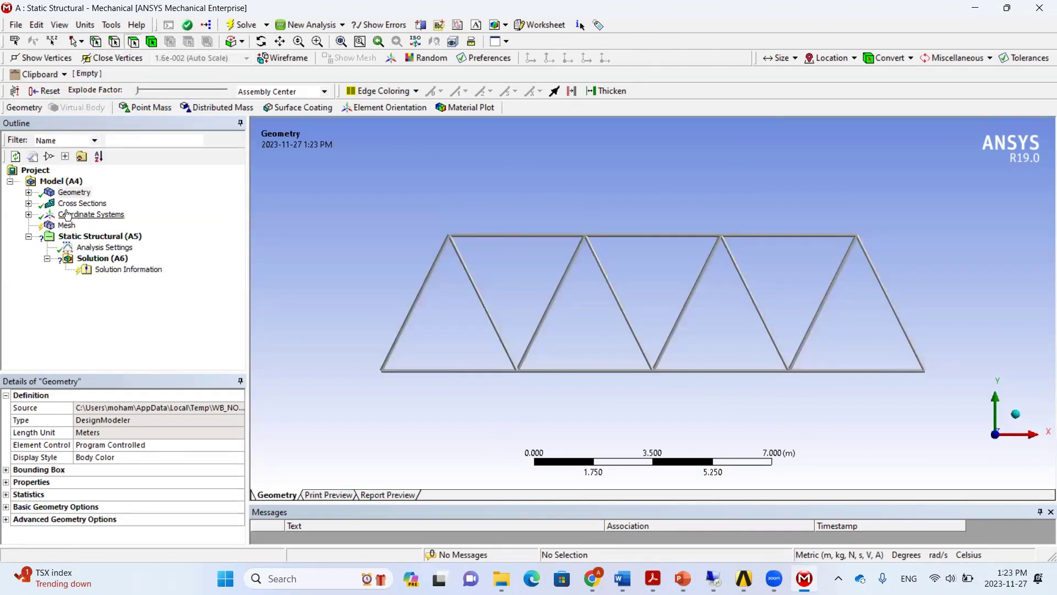
pyautogui.click(7, 482)
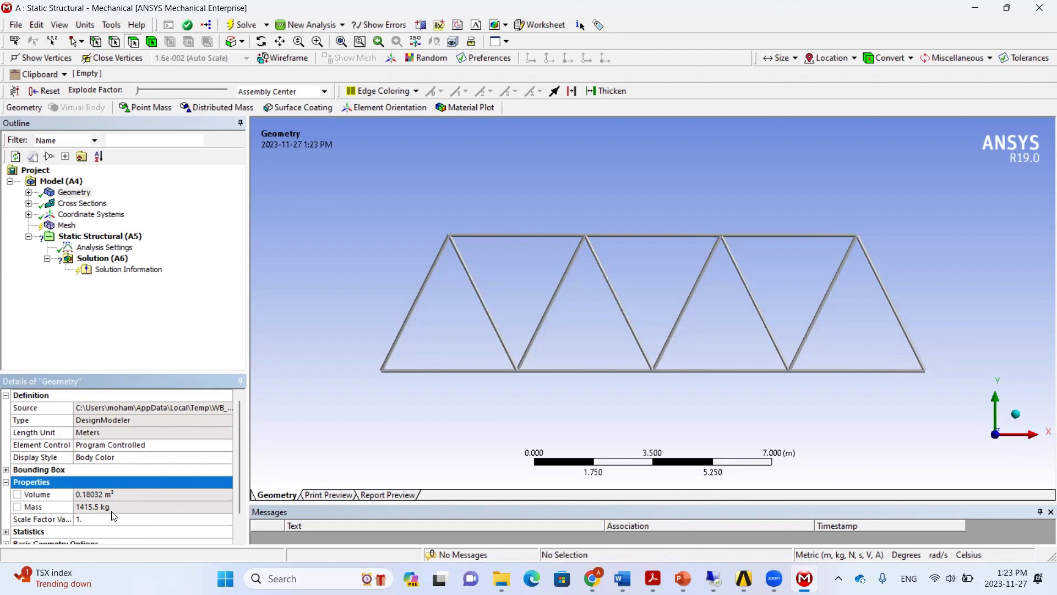
# Set the mesh sizing's Relevance Center to Fine and generate the truss mesh.
pyautogui.click(67, 226)
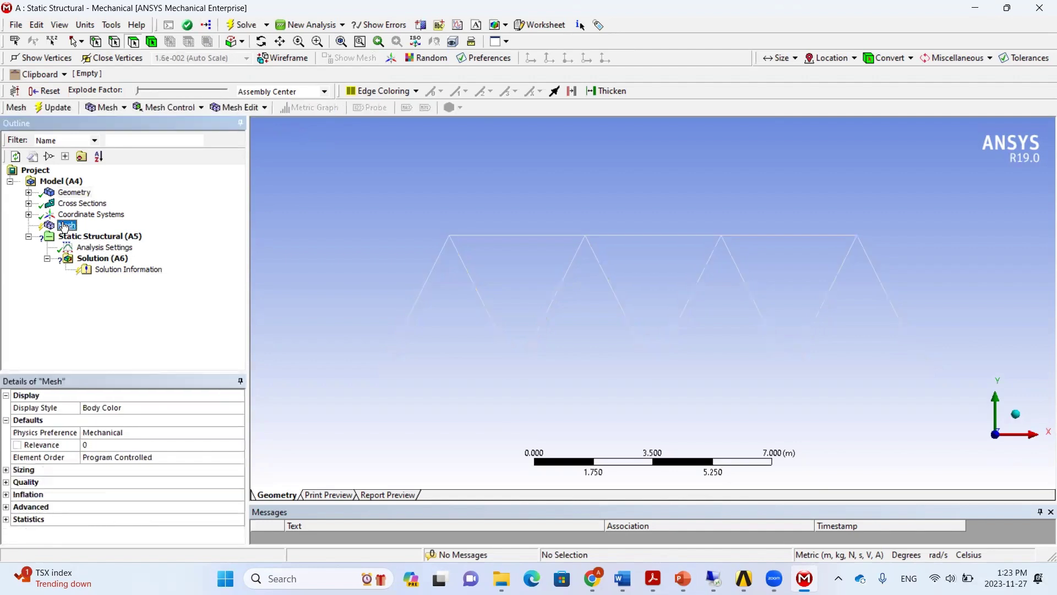
pyautogui.click(5, 469)
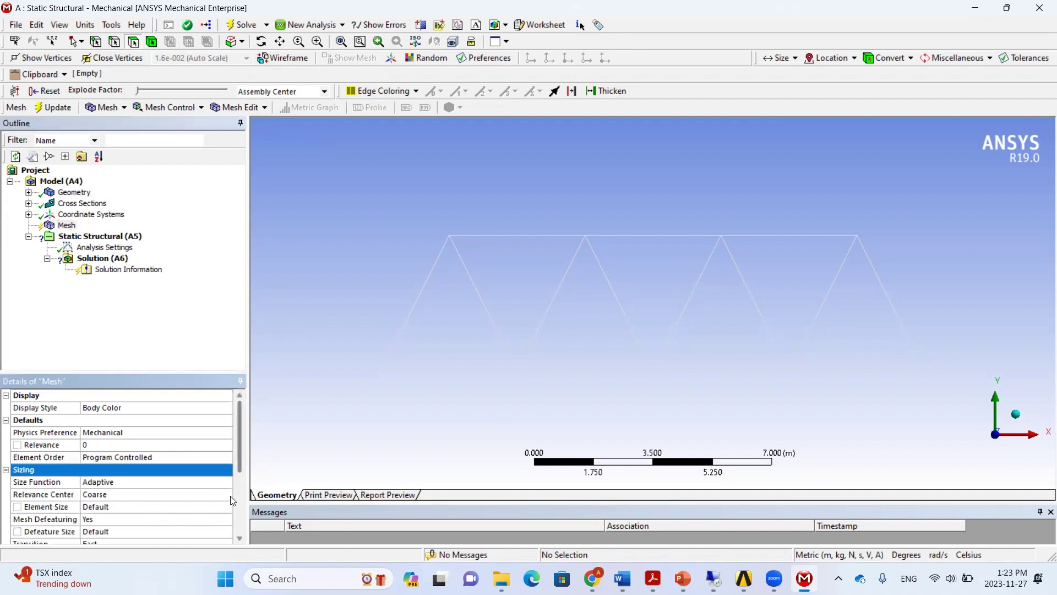
pyautogui.moveTo(239, 449); pyautogui.dragTo(241, 471)
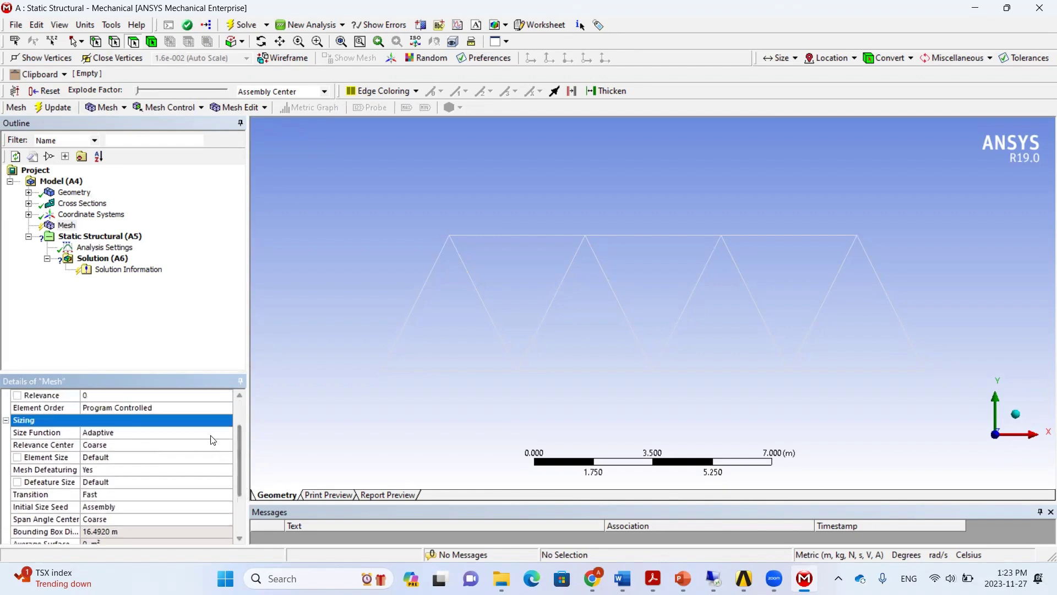
pyautogui.click(228, 444)
pyautogui.click(226, 444)
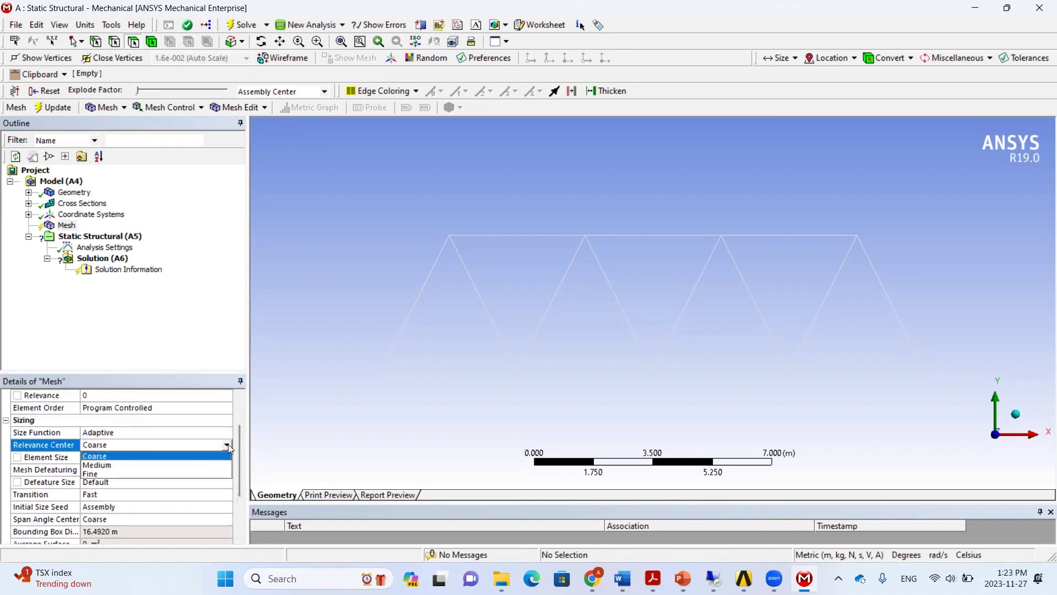
pyautogui.click(124, 475)
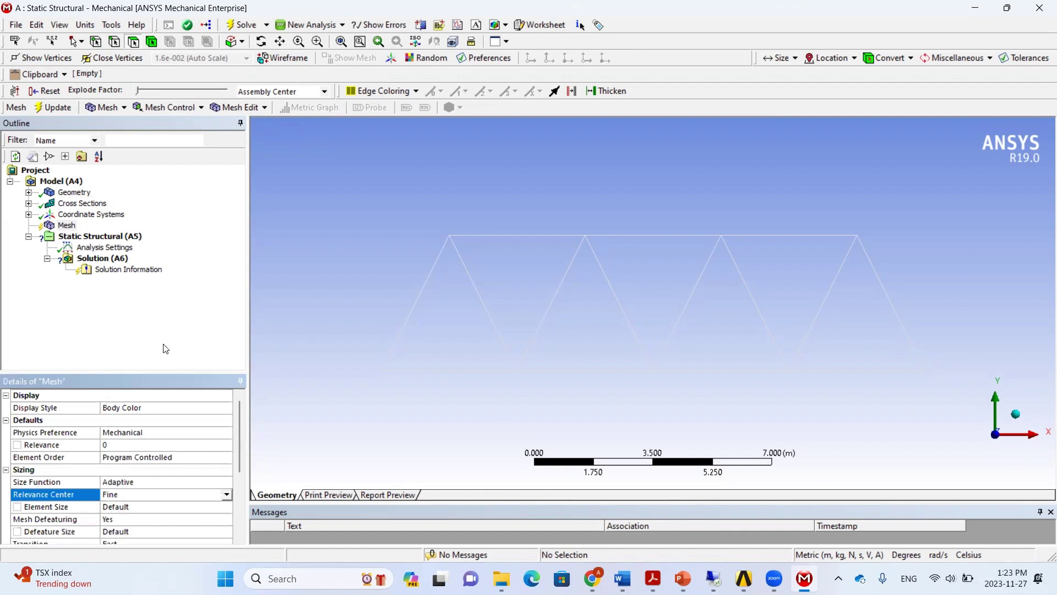
pyautogui.rightClick(66, 225)
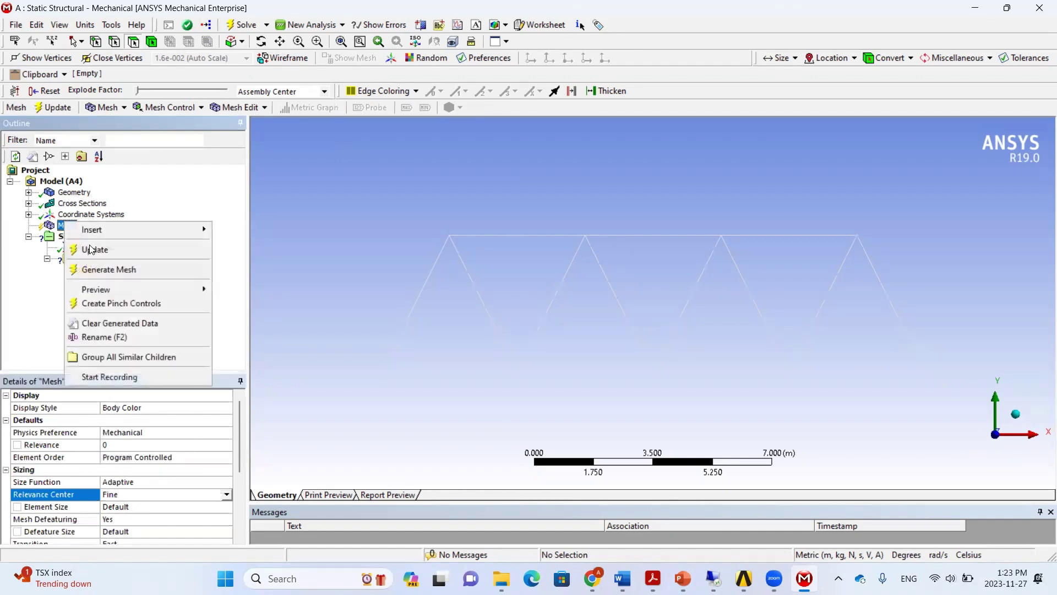
pyautogui.click(110, 270)
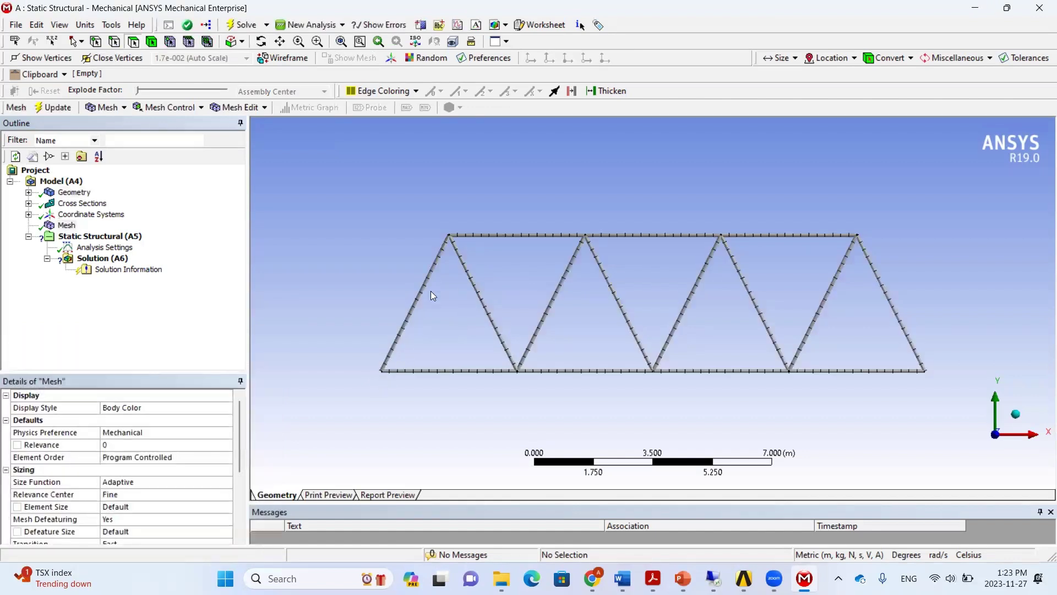
# Add a Force load to the static structural analysis and scope it to the leftmost vertex of the top chord.
pyautogui.click(77, 238)
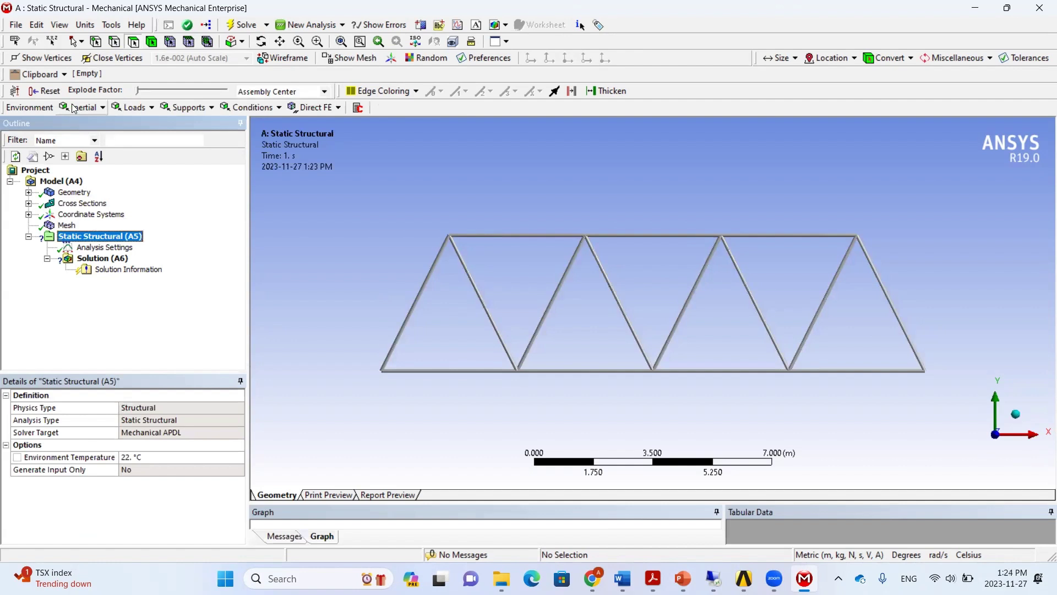
pyautogui.click(95, 106)
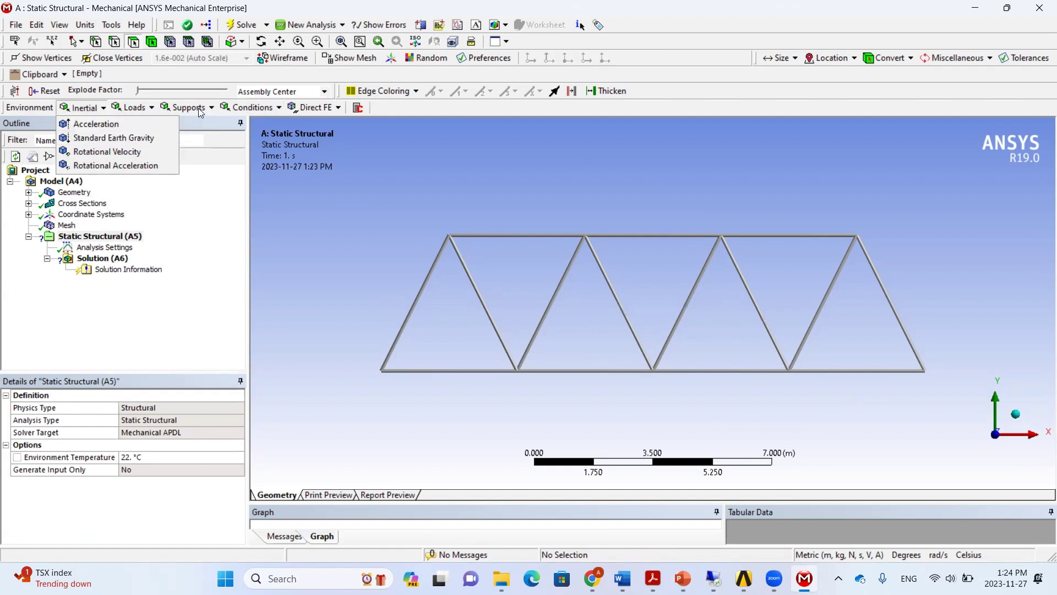
pyautogui.click(146, 108)
pyautogui.click(147, 108)
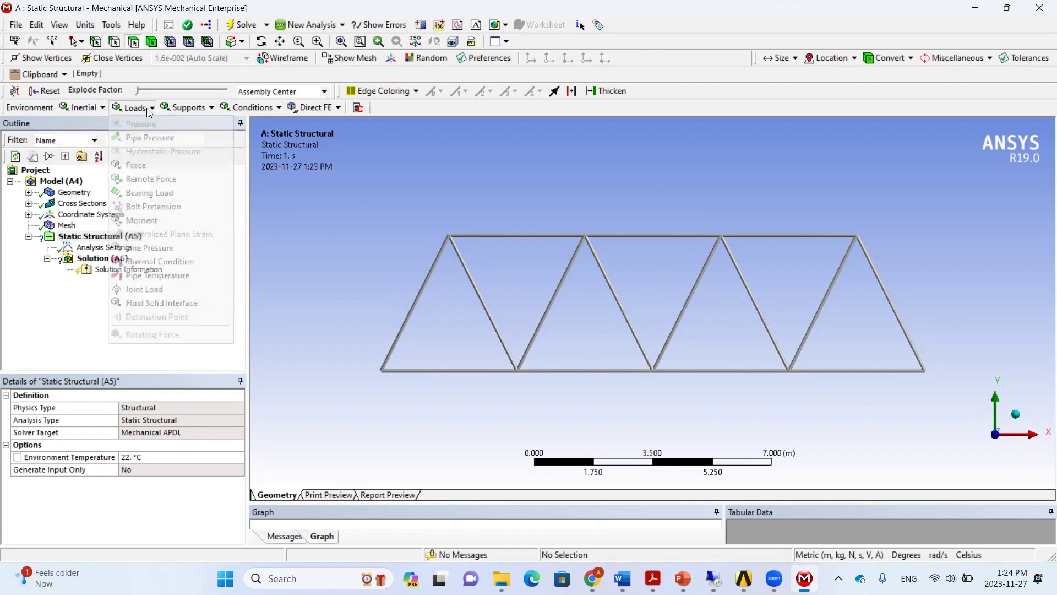
pyautogui.click(149, 168)
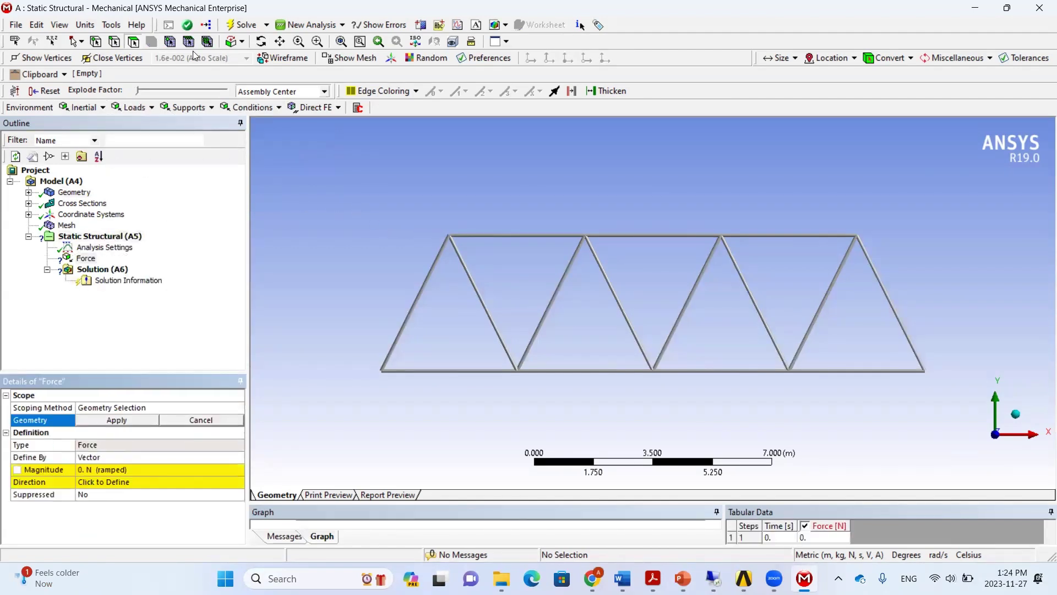
pyautogui.click(95, 43)
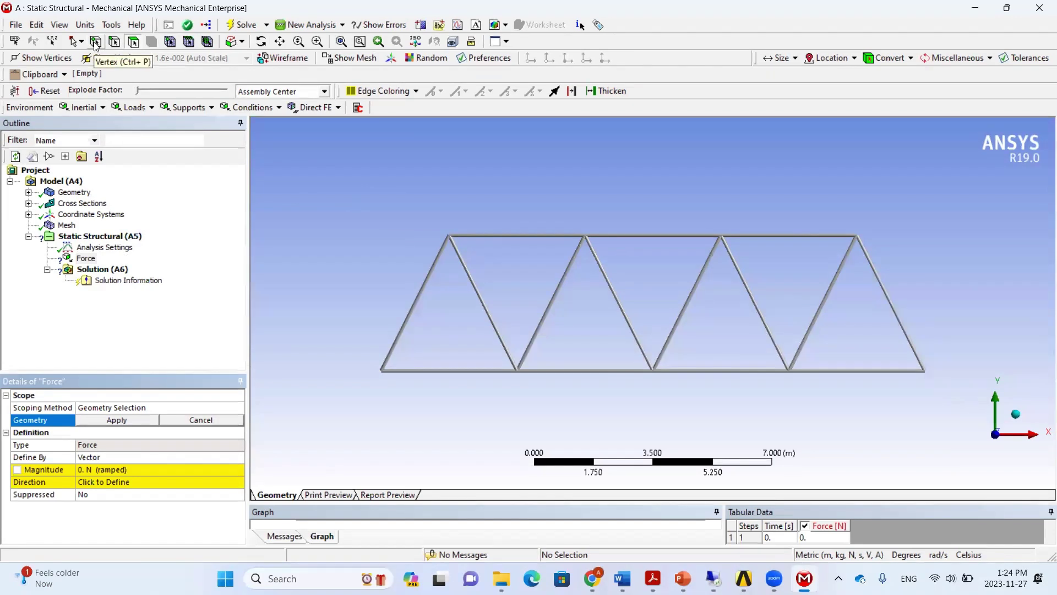
pyautogui.click(448, 235)
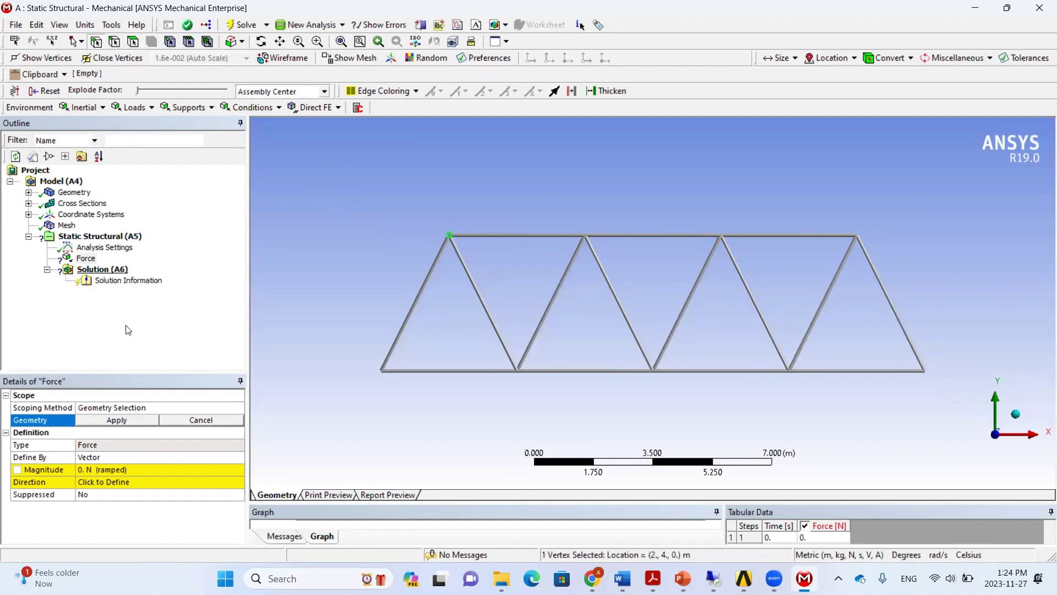
pyautogui.click(117, 420)
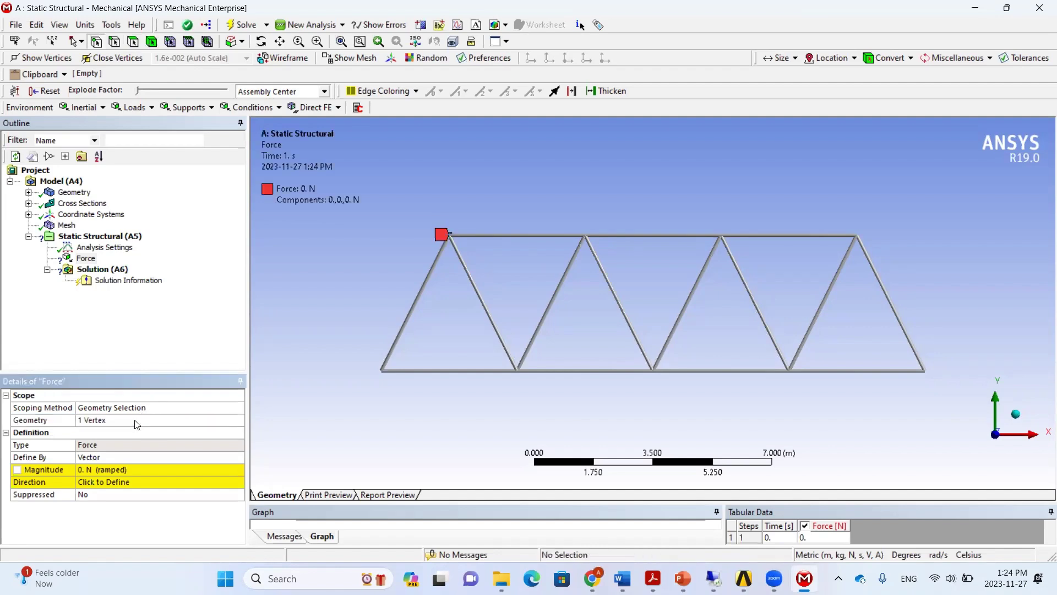
# Define the force by Components and check its required load on the truss diagram in PowerPoint.
pyautogui.click(240, 458)
pyautogui.click(240, 458)
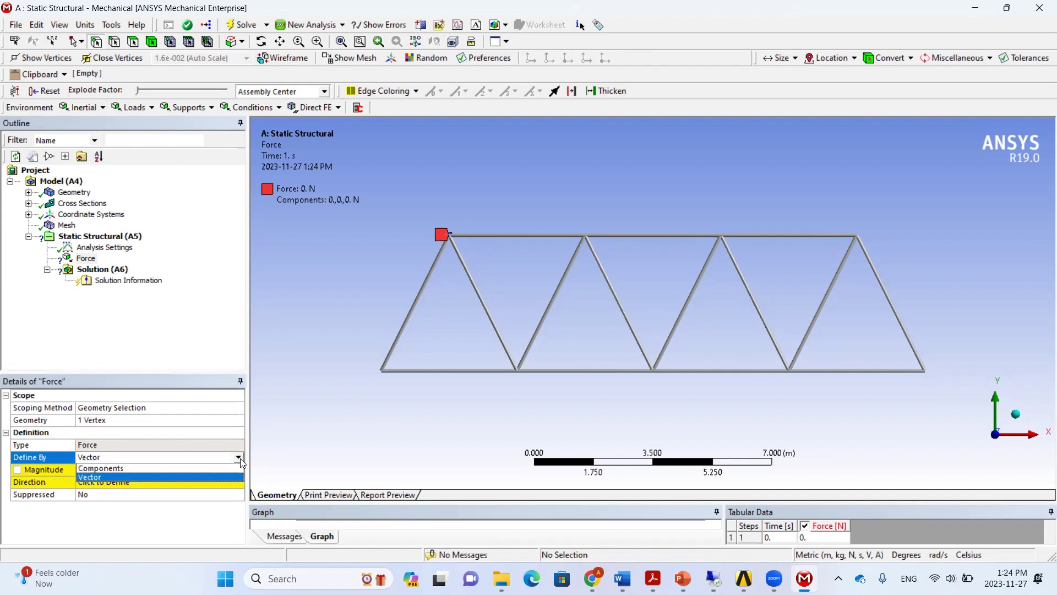
pyautogui.click(138, 468)
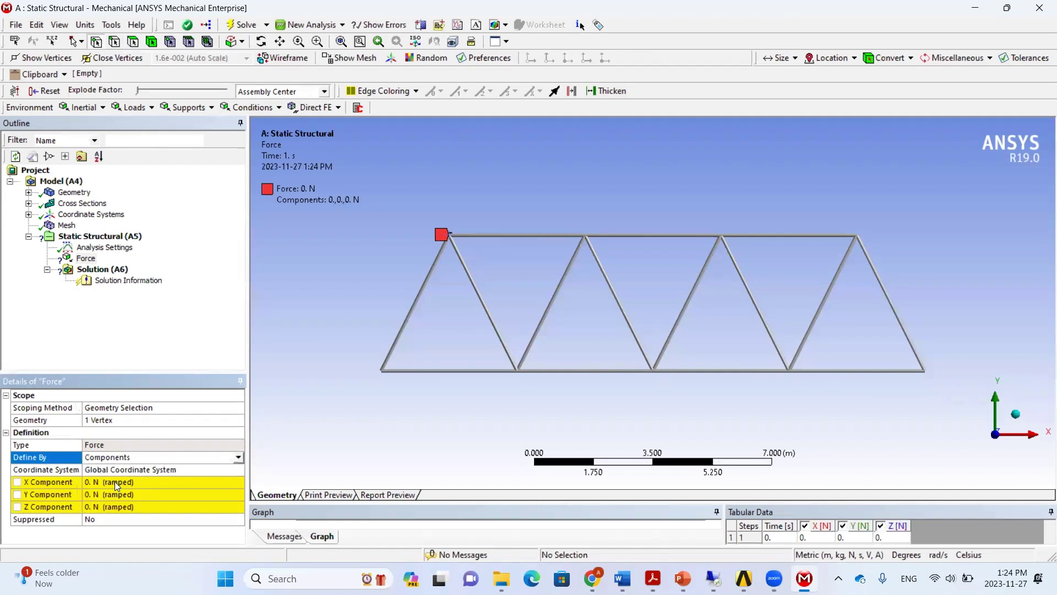
pyautogui.hotkey('alt', 'Tab')
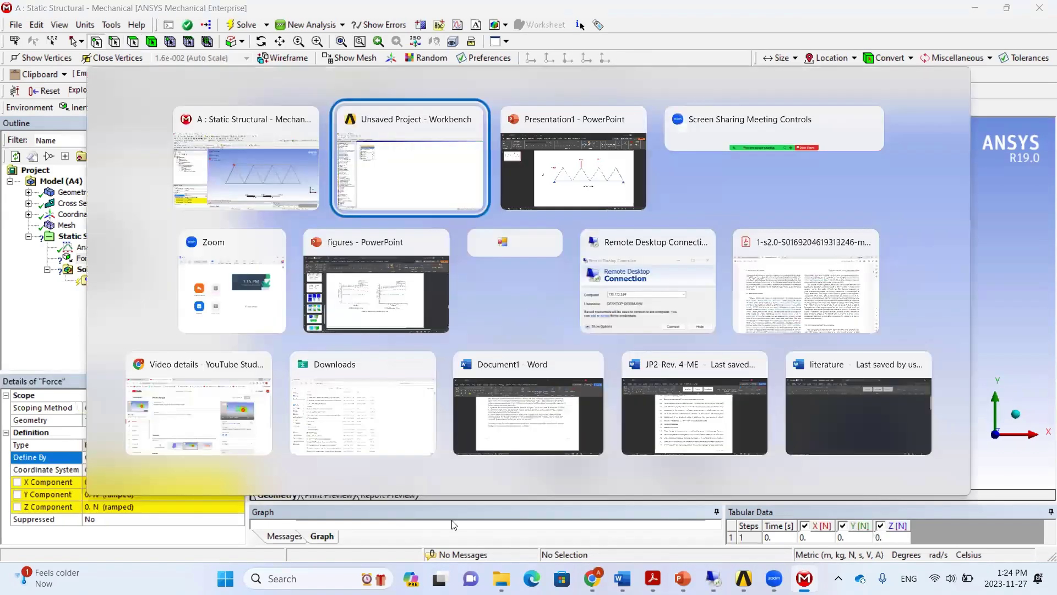
pyautogui.press('Tab')
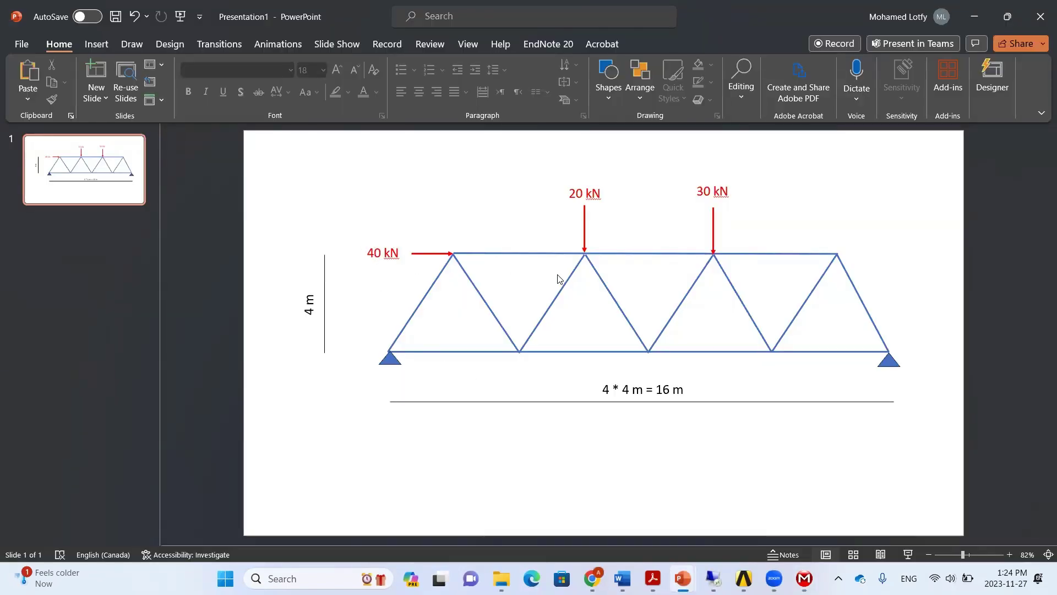
pyautogui.hotkey('alt', 'Tab')
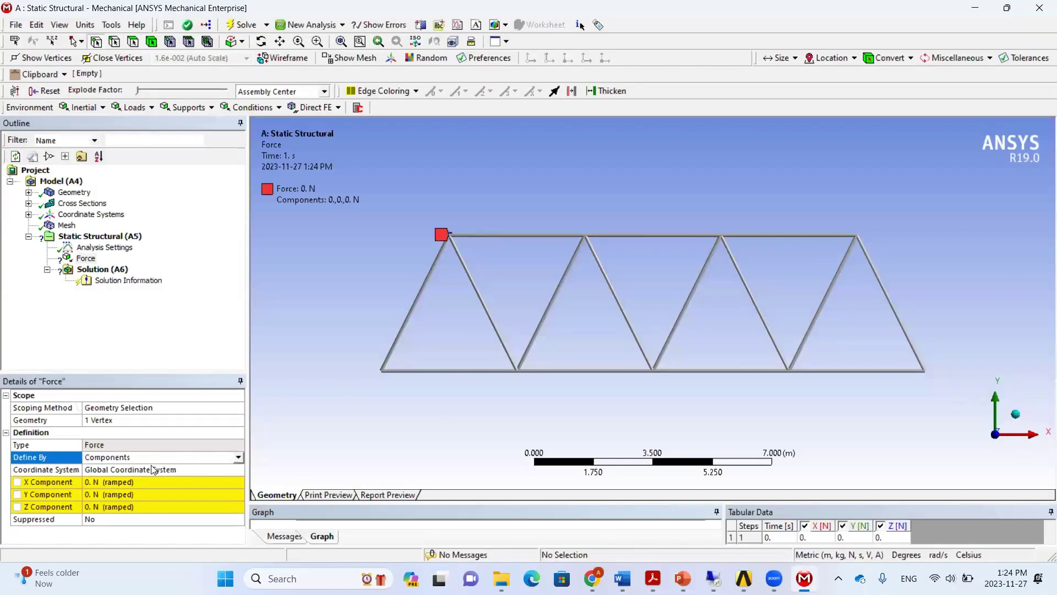
# Set the first force's X component to 40000 N.
pyautogui.click(115, 482)
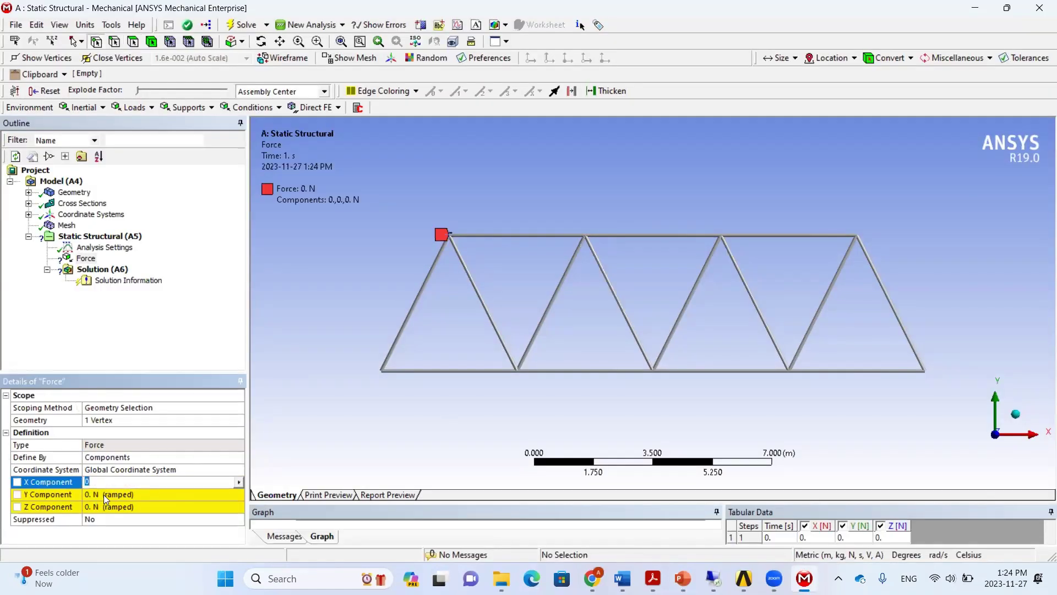
pyautogui.write('40000')
pyautogui.click(170, 337)
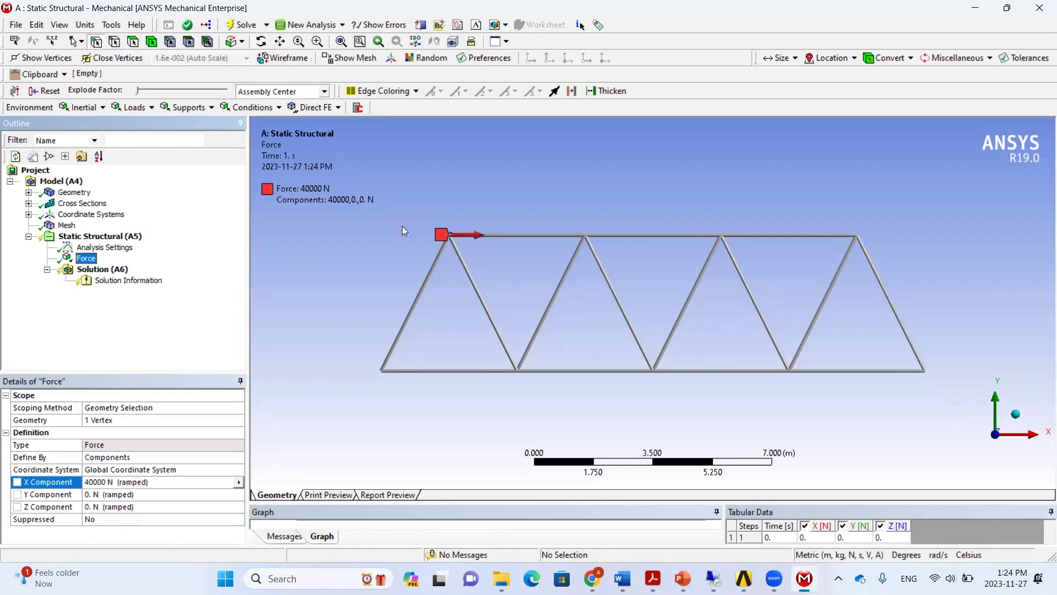
# Check the second load on the PowerPoint truss diagram and add a Force defined by Components at the second top-chord vertex from the left.
pyautogui.hotkey('alt', 'Tab')
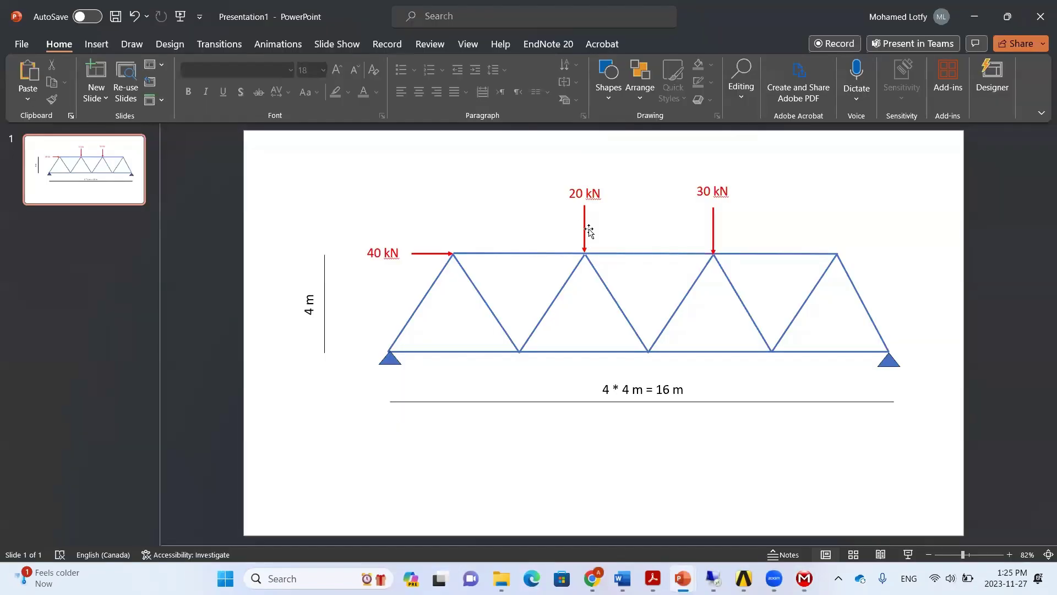
pyautogui.hotkey('alt', 'Tab')
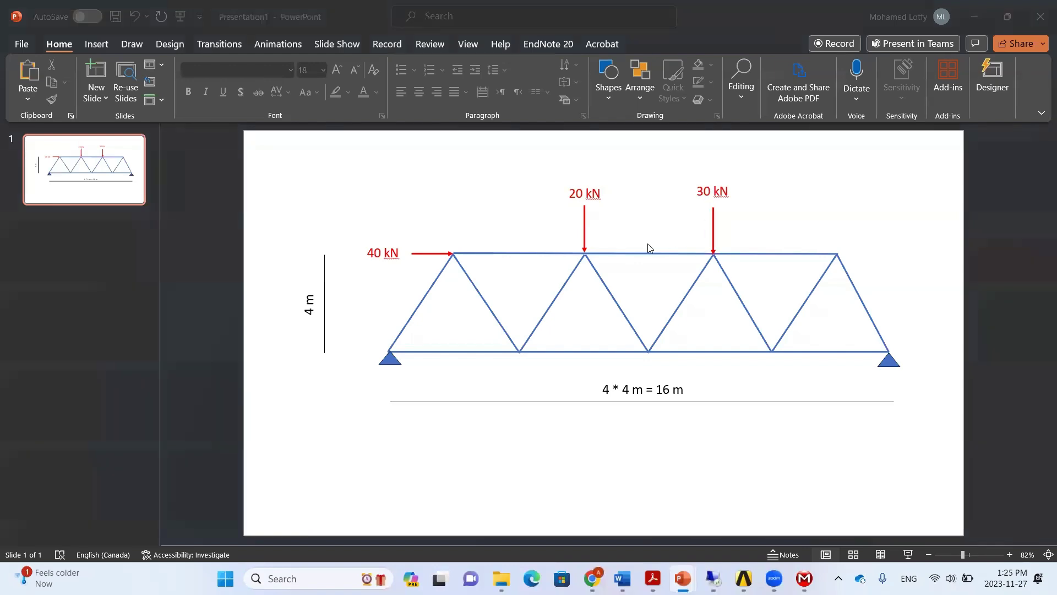
pyautogui.click(585, 236)
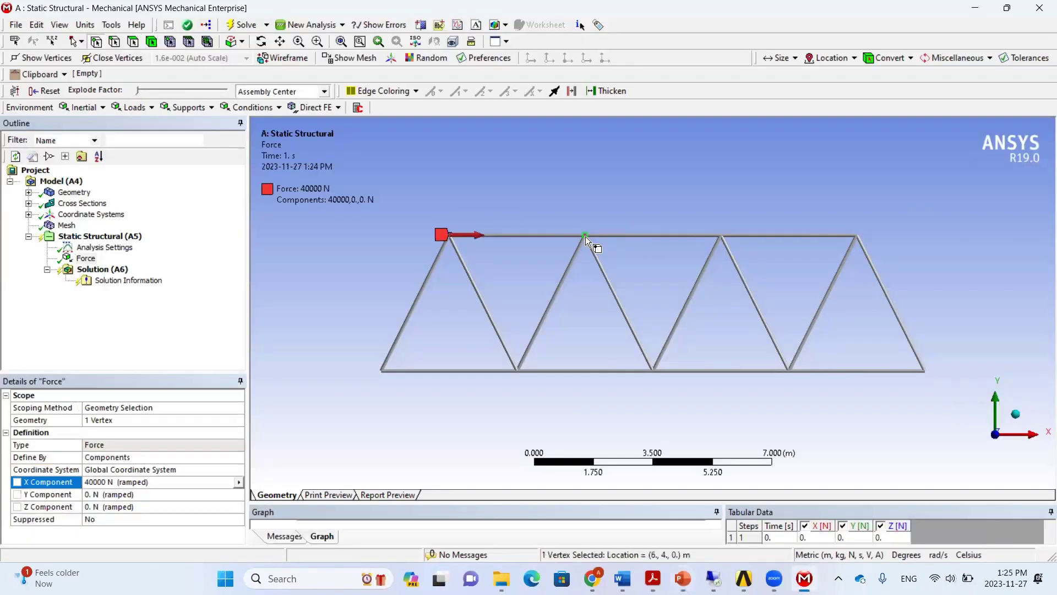
pyautogui.click(134, 108)
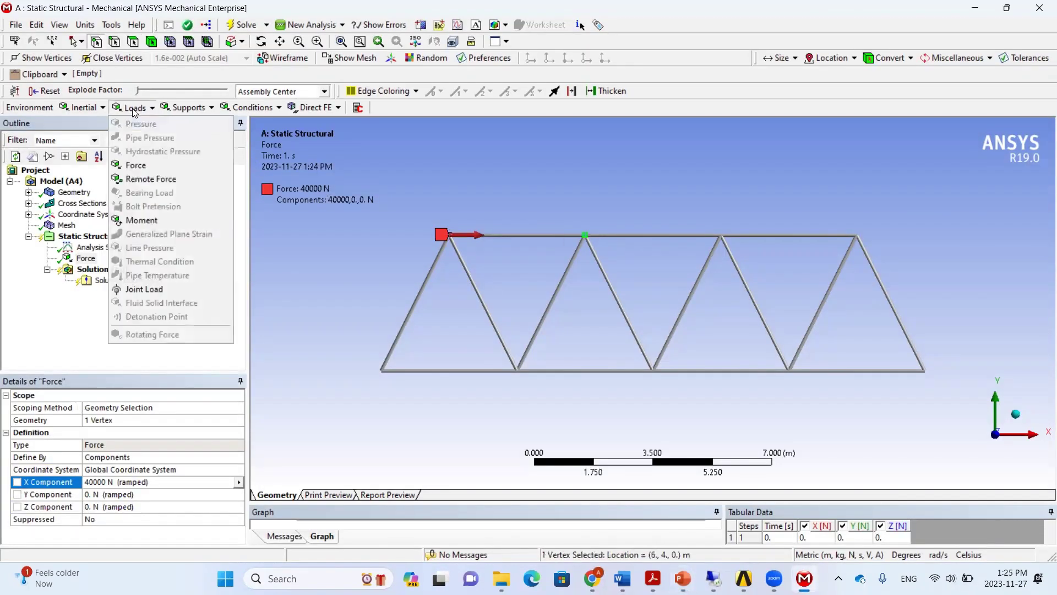
pyautogui.click(144, 164)
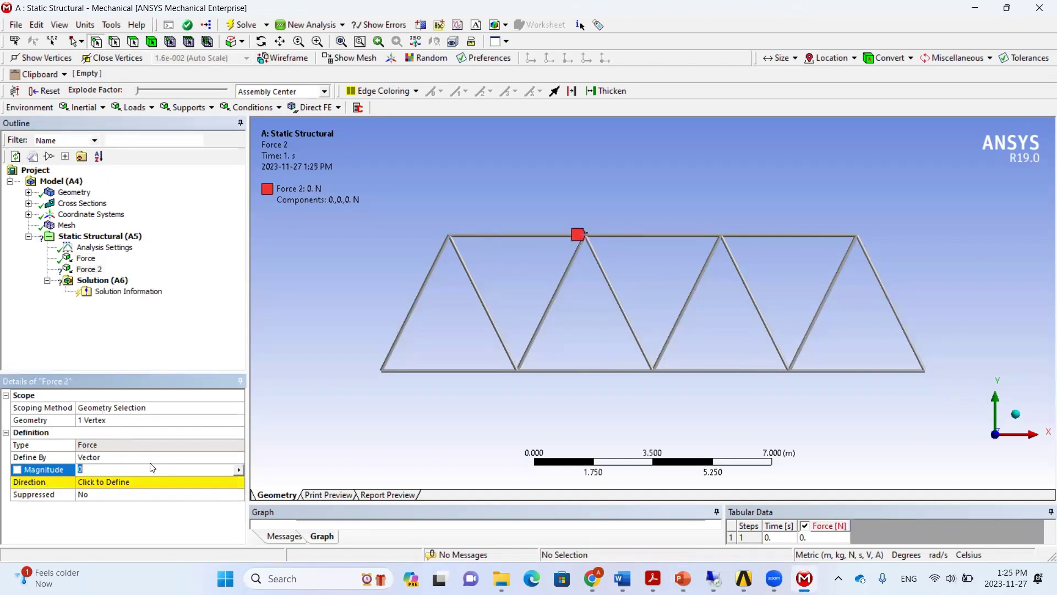
pyautogui.click(239, 457)
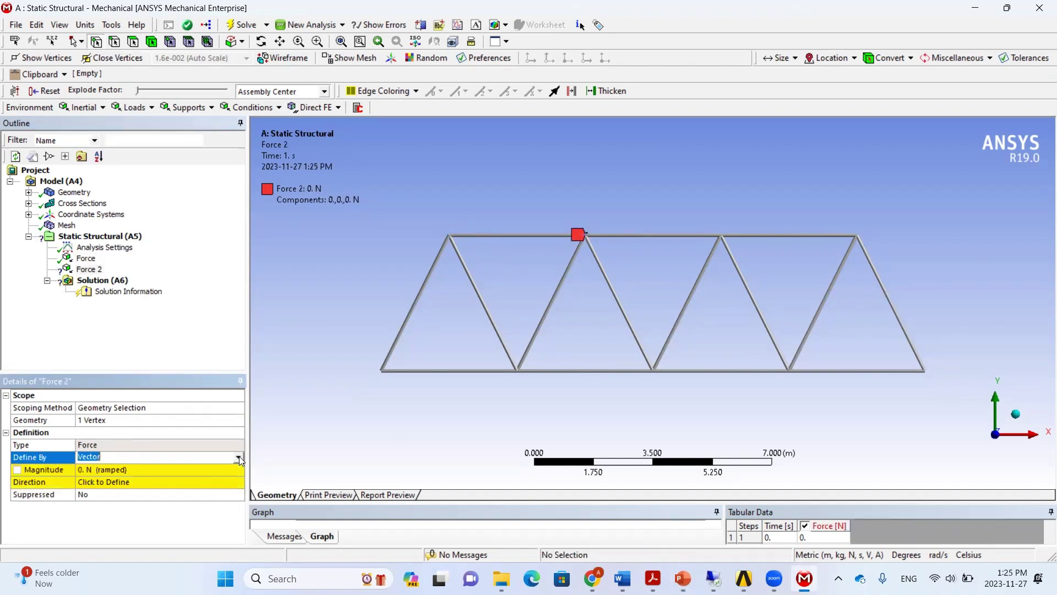
pyautogui.click(239, 457)
pyautogui.click(113, 471)
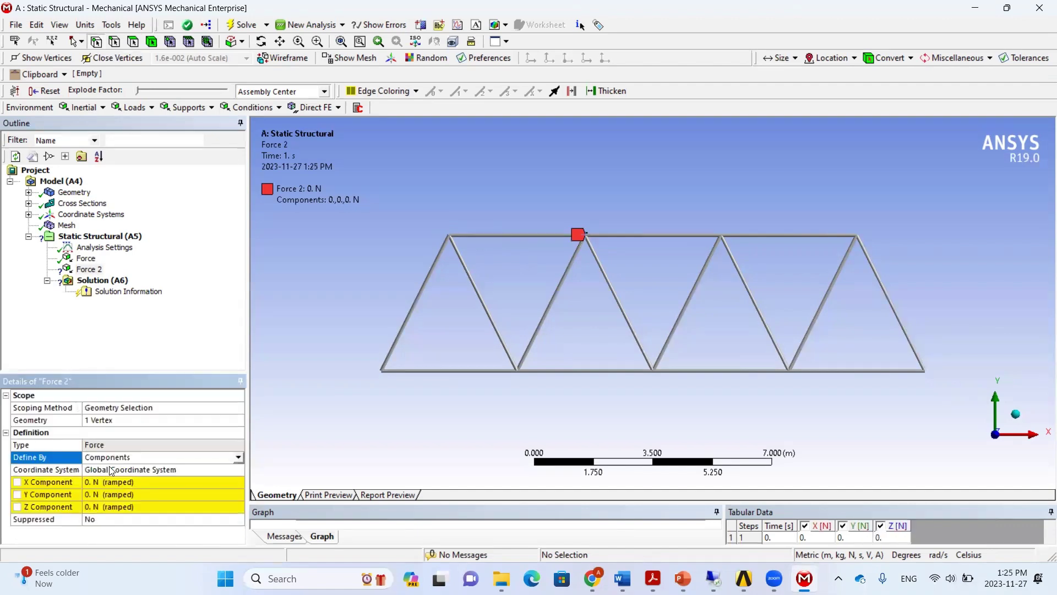
# Set the second force's Y component to -3 N.
pyautogui.click(124, 495)
pyautogui.write('-')
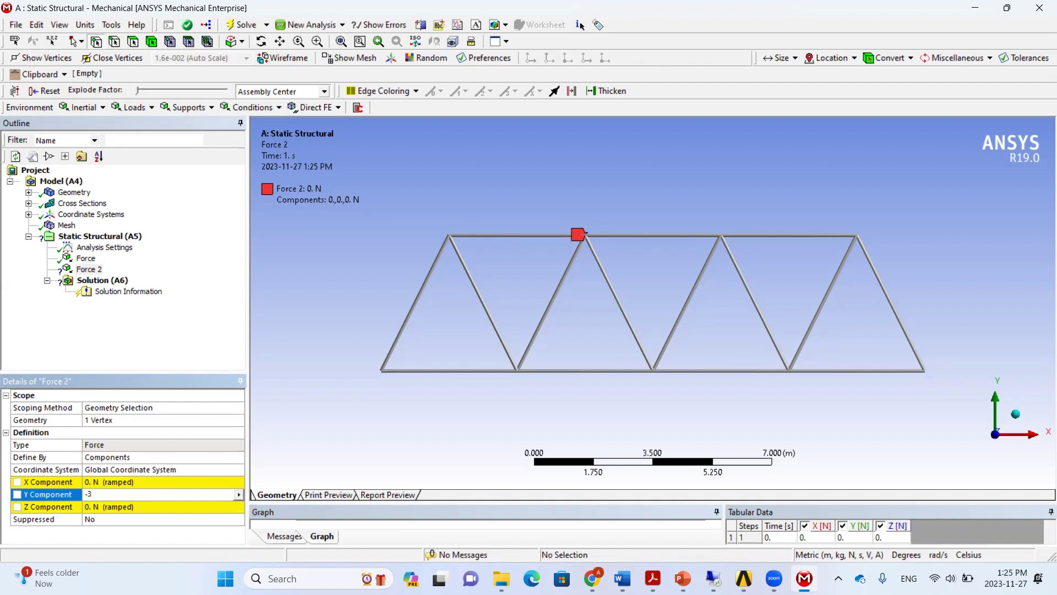
pyautogui.write('3')
pyautogui.press('Return')
# Recheck the second load on the truss diagram and set the second force's Y component to -20000 N.
pyautogui.hotkey('alt', 'Tab')
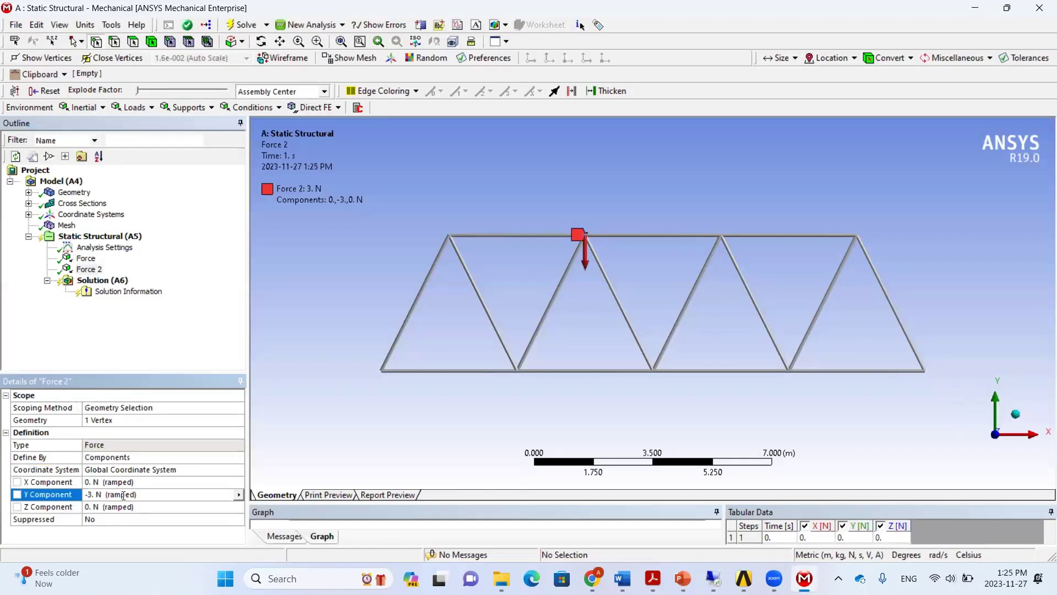
pyautogui.click(123, 495)
pyautogui.write('-20000')
pyautogui.press('Return')
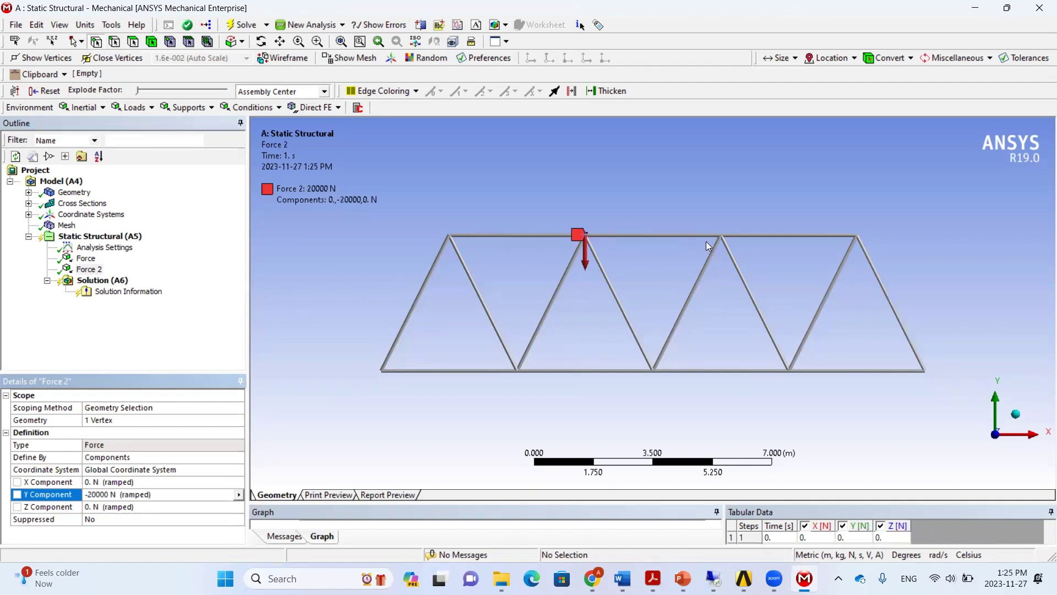
# Add a Force at the third top-chord vertex from the left, defined by Components with a Y component of -30000 N.
pyautogui.click(719, 233)
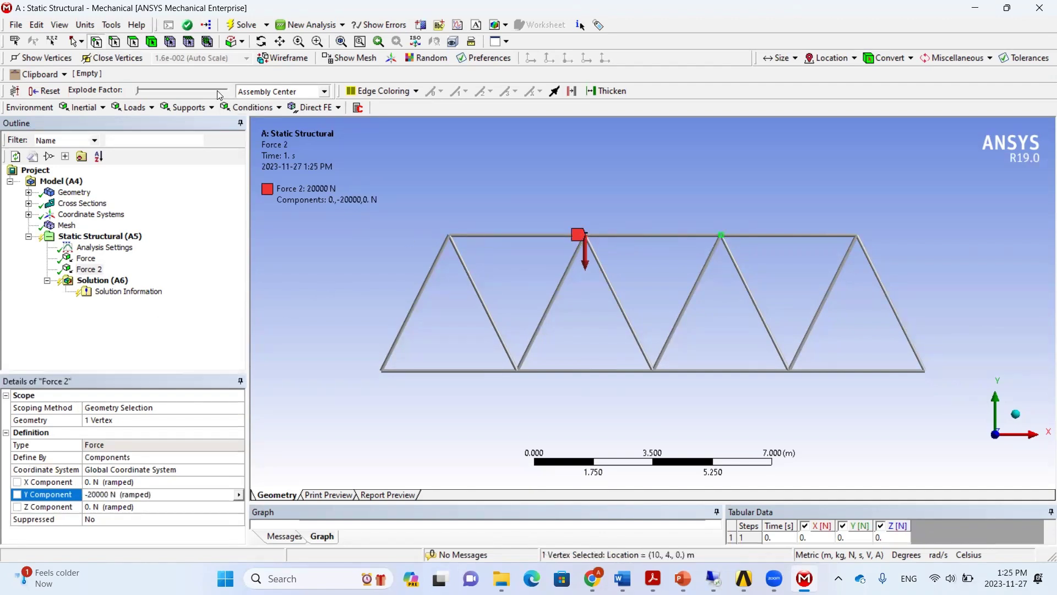
pyautogui.click(138, 107)
pyautogui.click(135, 165)
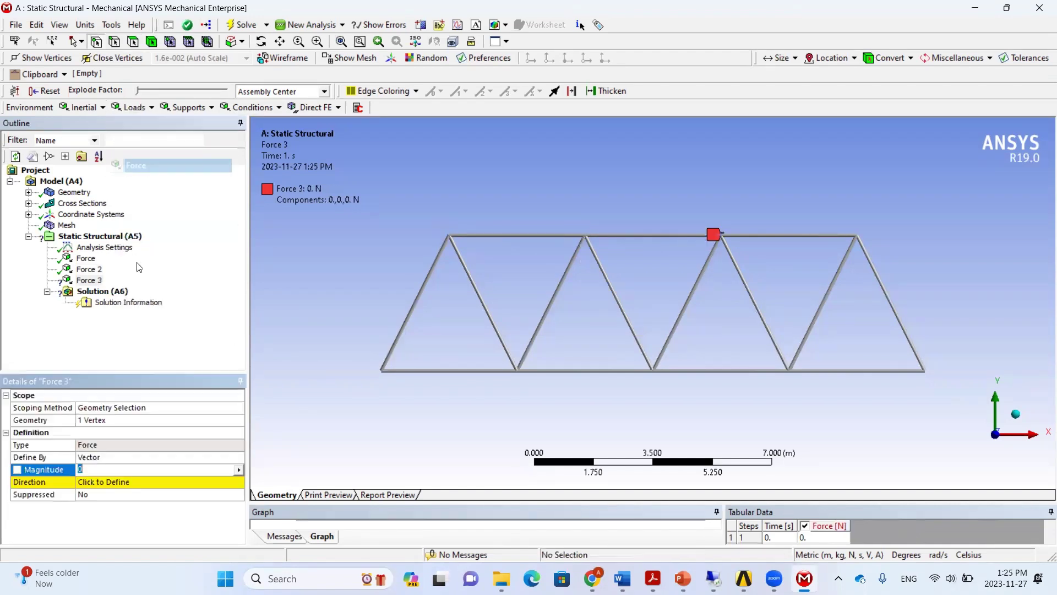
pyautogui.click(240, 458)
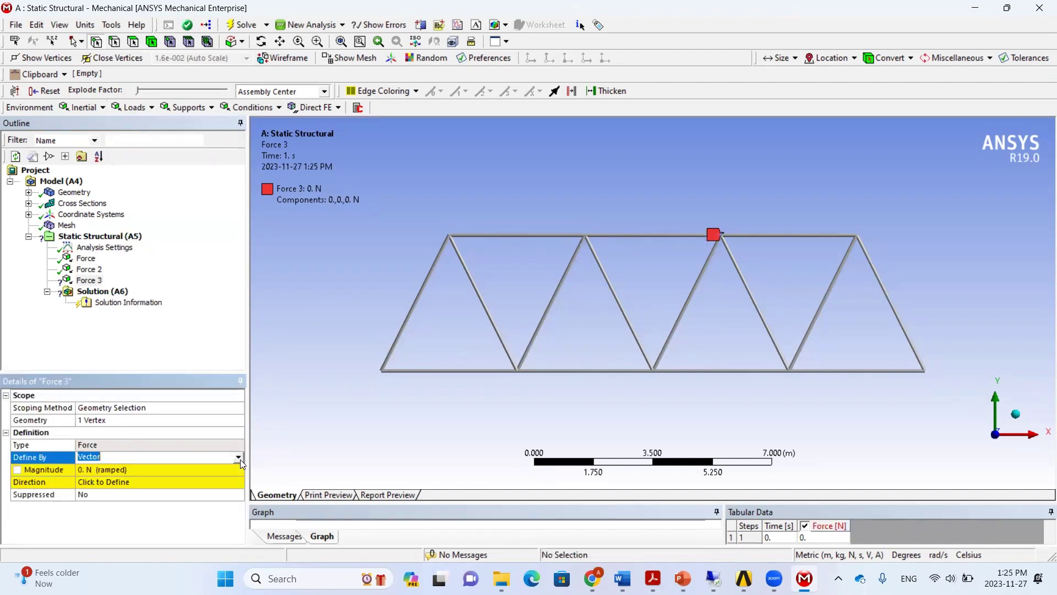
pyautogui.click(150, 468)
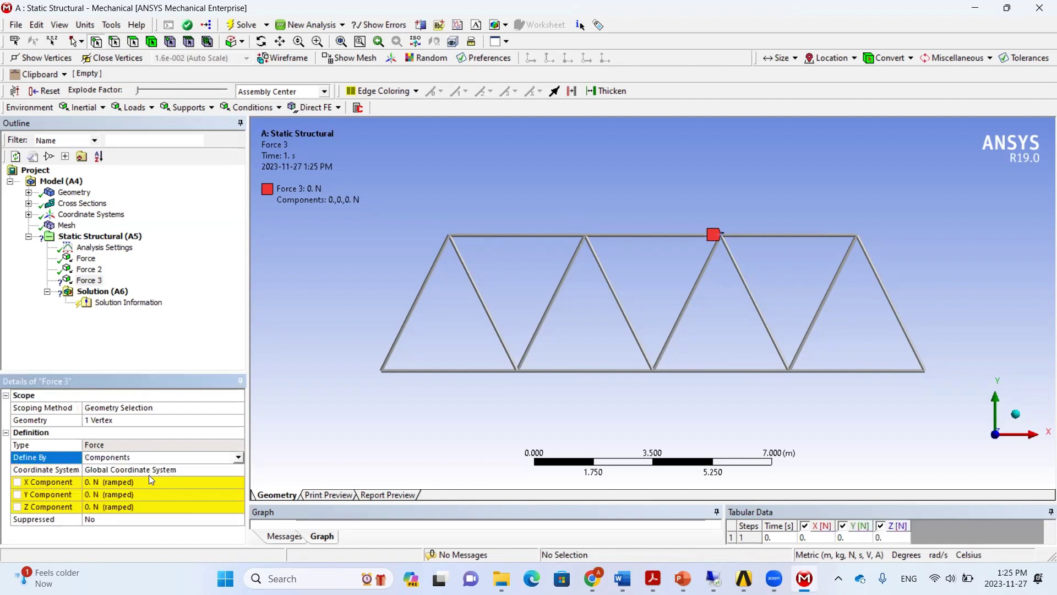
pyautogui.click(139, 493)
pyautogui.write('-30000')
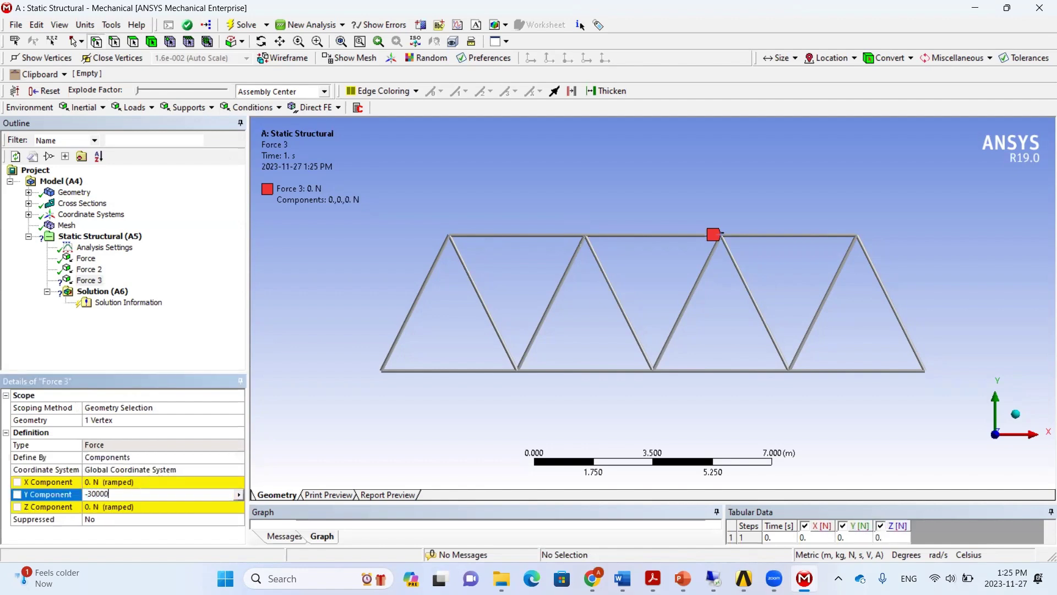
pyautogui.press('Return')
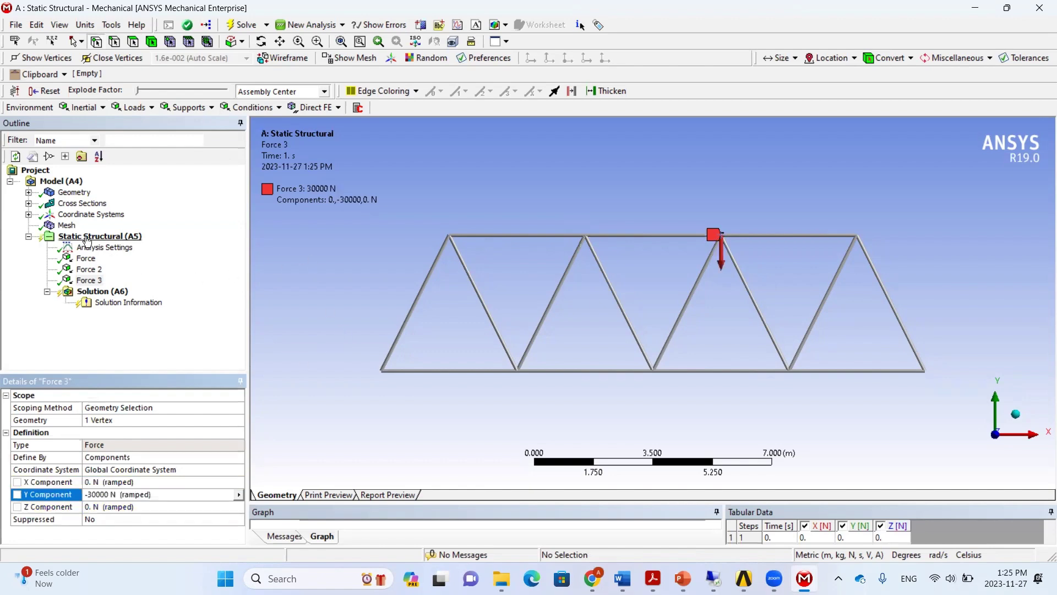
# Add a Displacement support to the static structural analysis and scope it to both end vertices of the bottom chord.
pyautogui.click(86, 237)
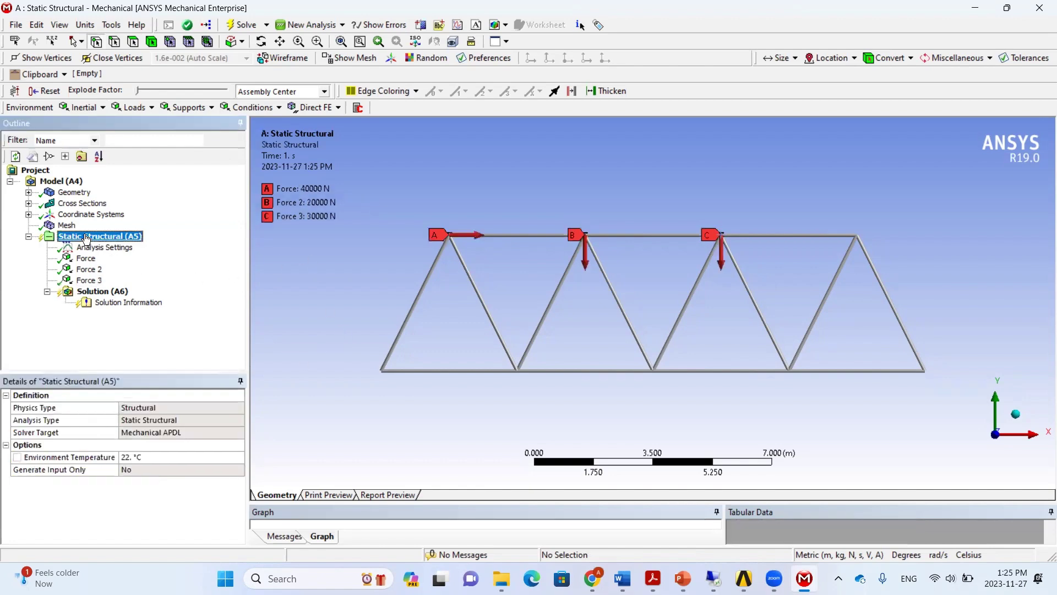
pyautogui.click(213, 111)
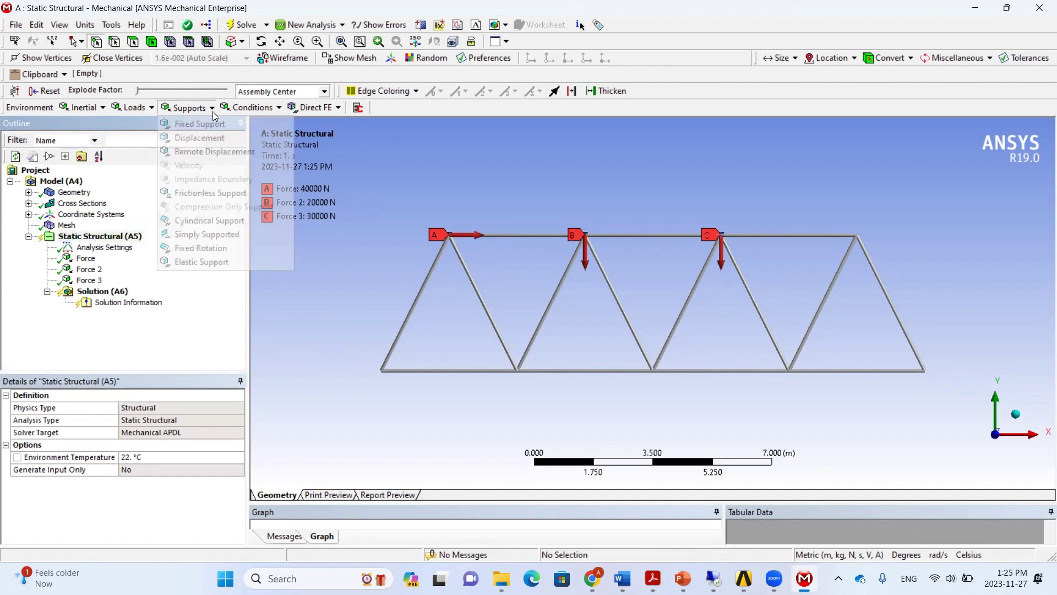
pyautogui.click(200, 138)
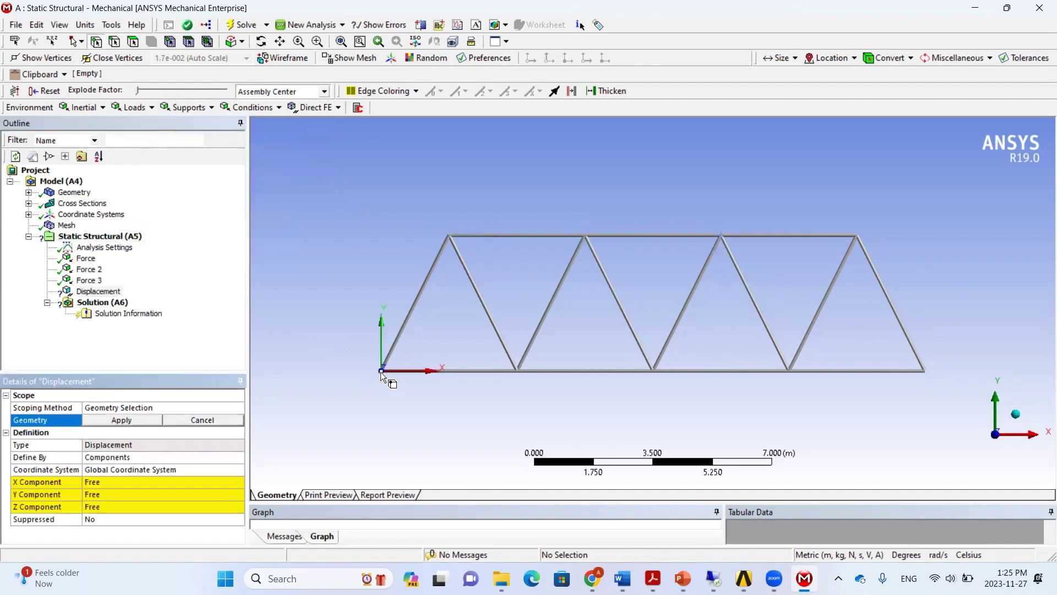
pyautogui.click(381, 372)
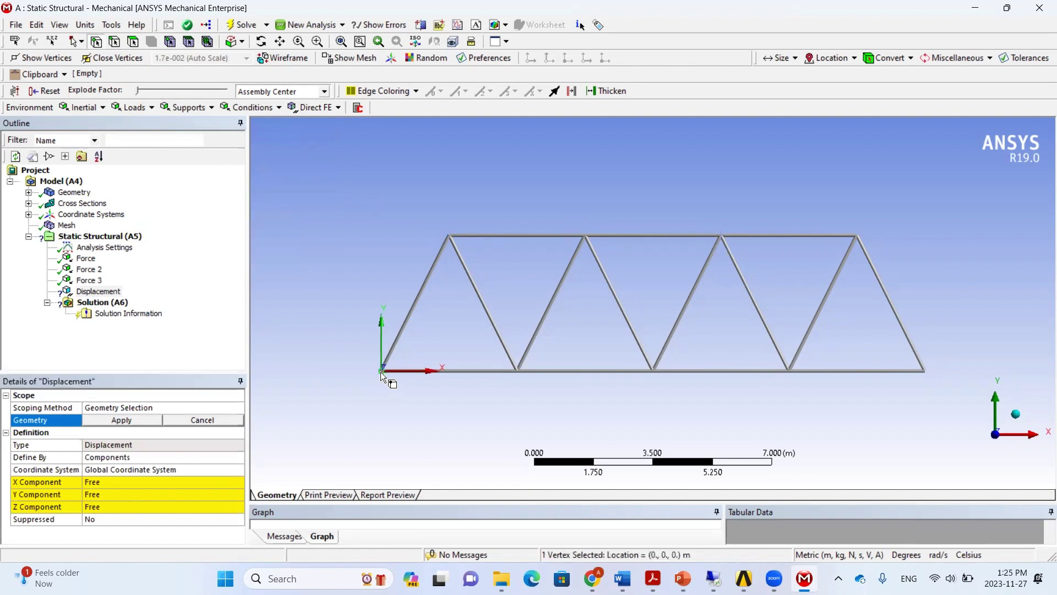
pyautogui.keyDown('ctrl'); pyautogui.click(923, 368); pyautogui.keyUp('ctrl')
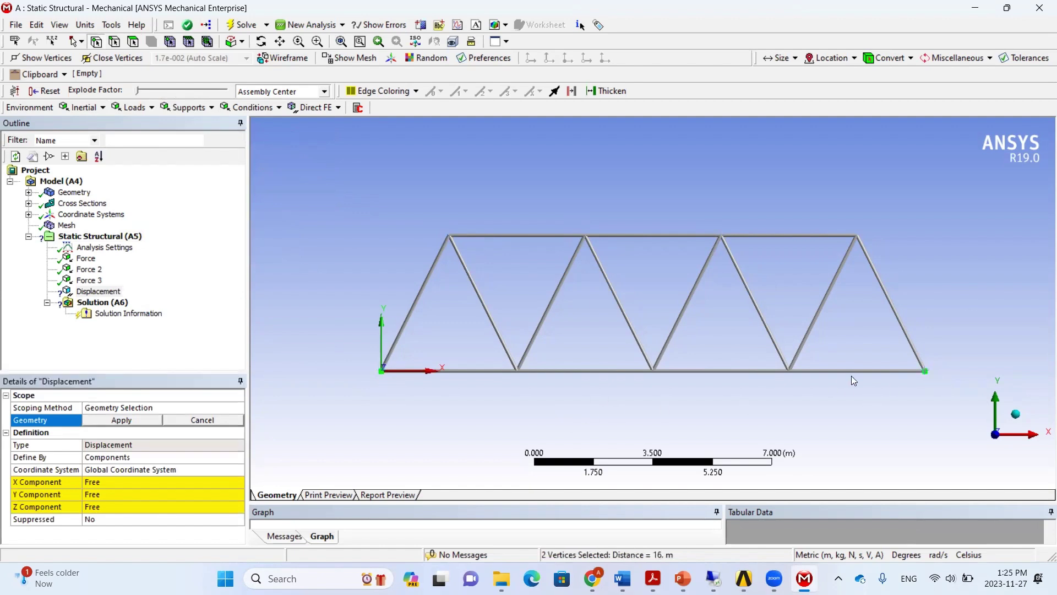
pyautogui.click(117, 422)
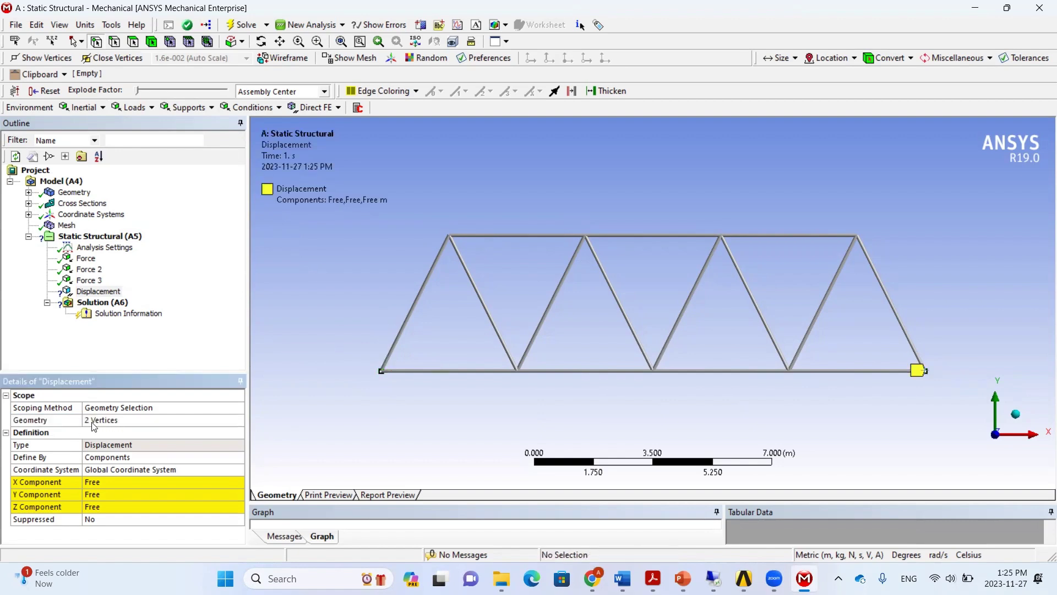
# Set the displacement support's X, Y and Z components to 0 m.
pyautogui.click(144, 482)
pyautogui.write('0')
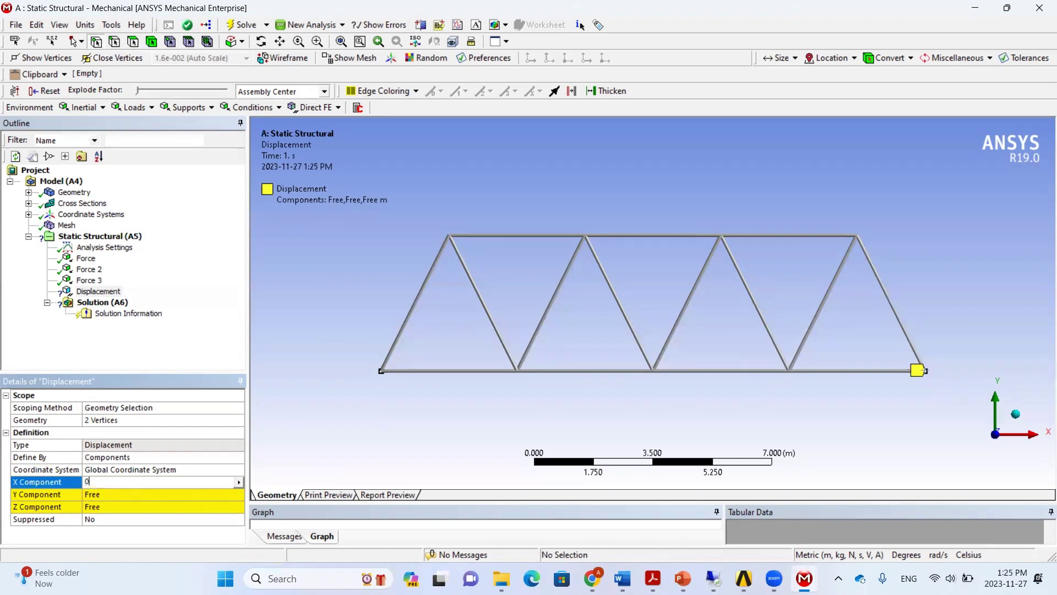
pyautogui.press('Return')
pyautogui.click(100, 495)
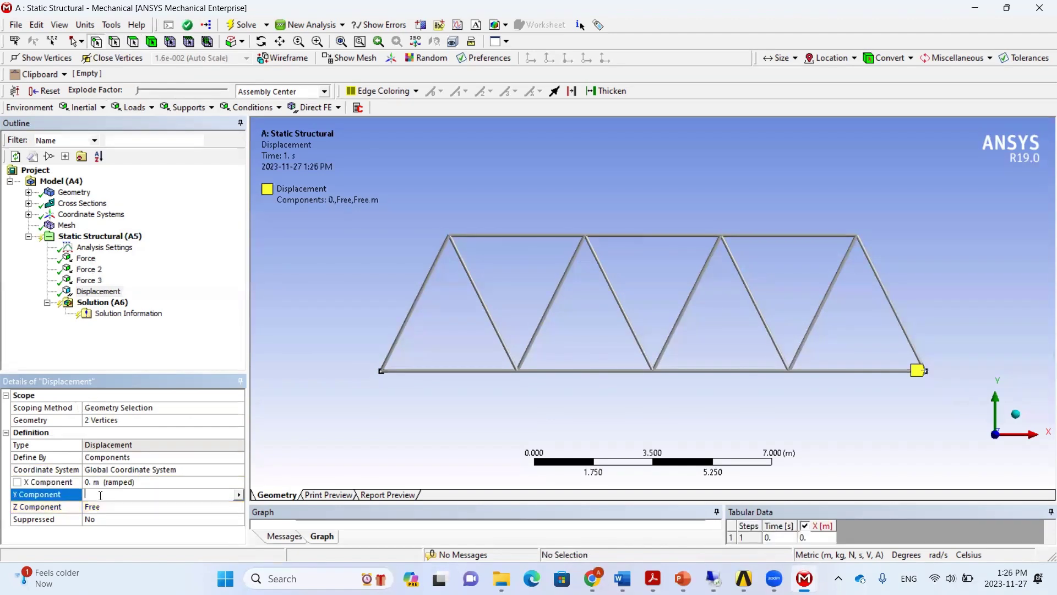
pyautogui.write('0')
pyautogui.click(103, 507)
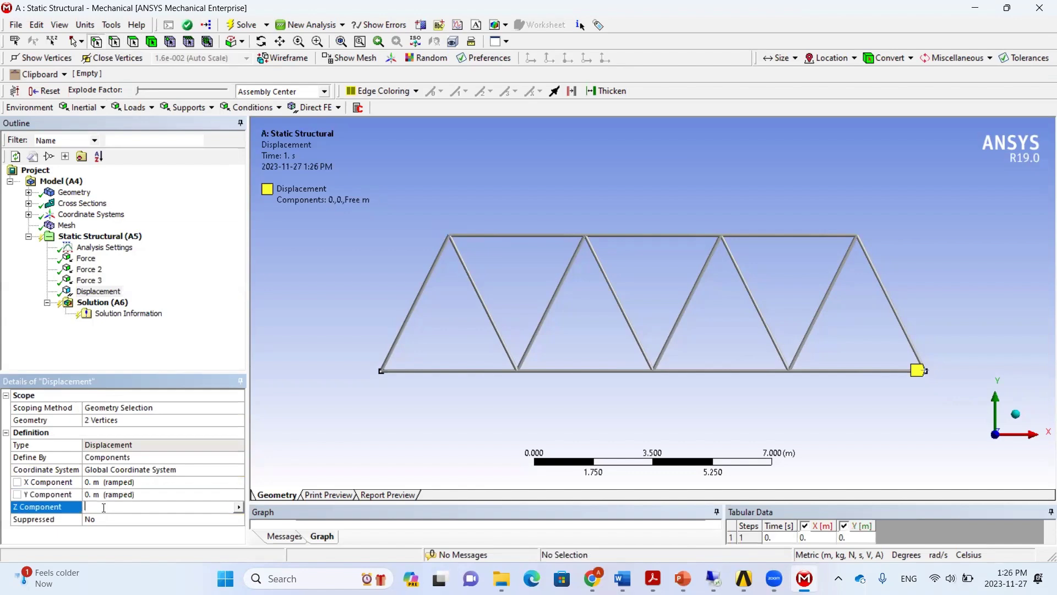
pyautogui.write('0')
pyautogui.press('Return')
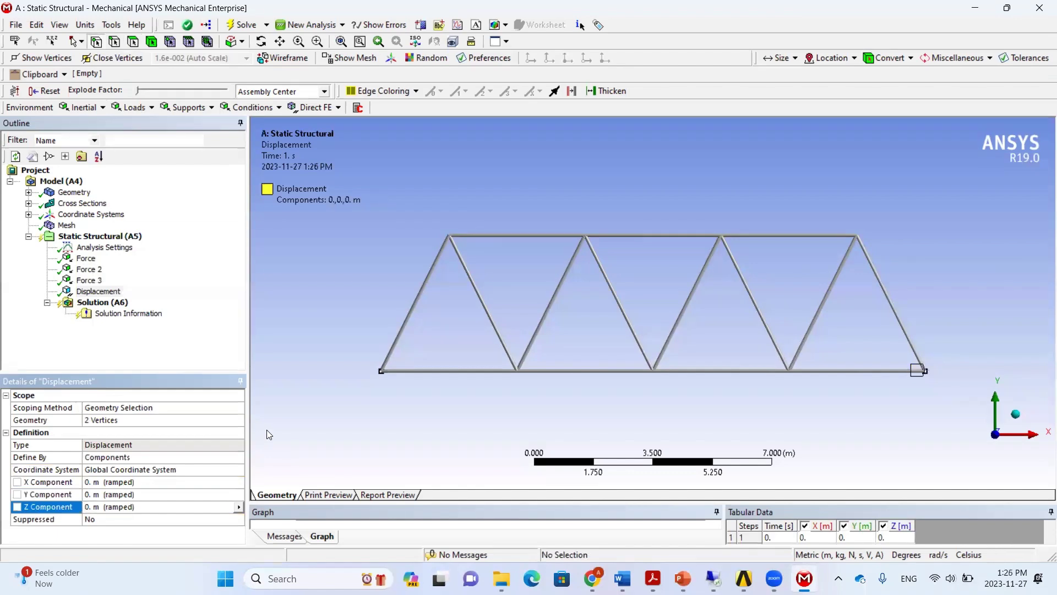
# Add a Total Deformation result and an Axial Force beam result to the solution.
pyautogui.click(103, 303)
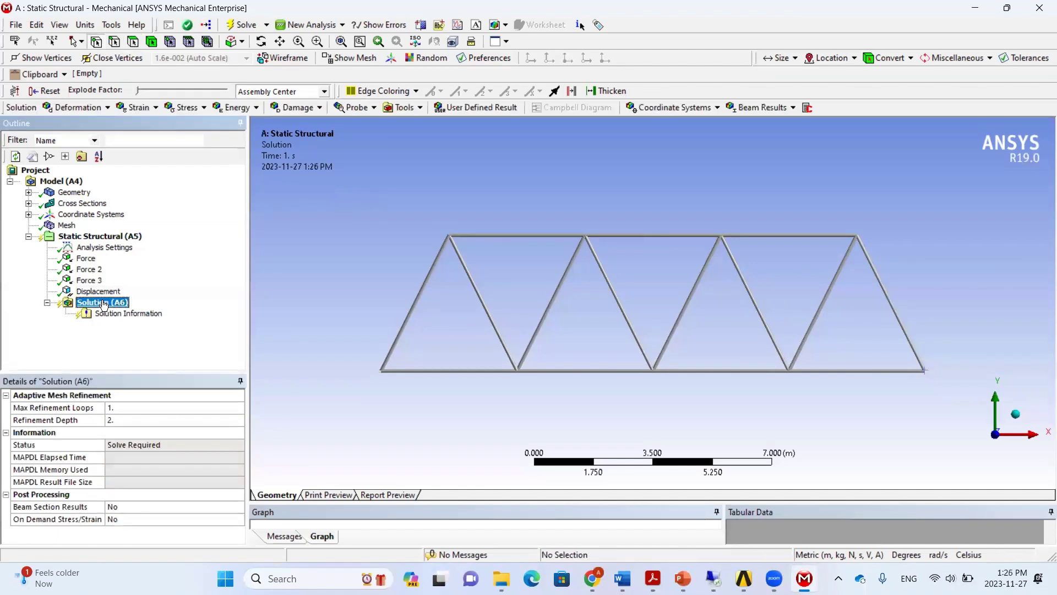
pyautogui.click(107, 107)
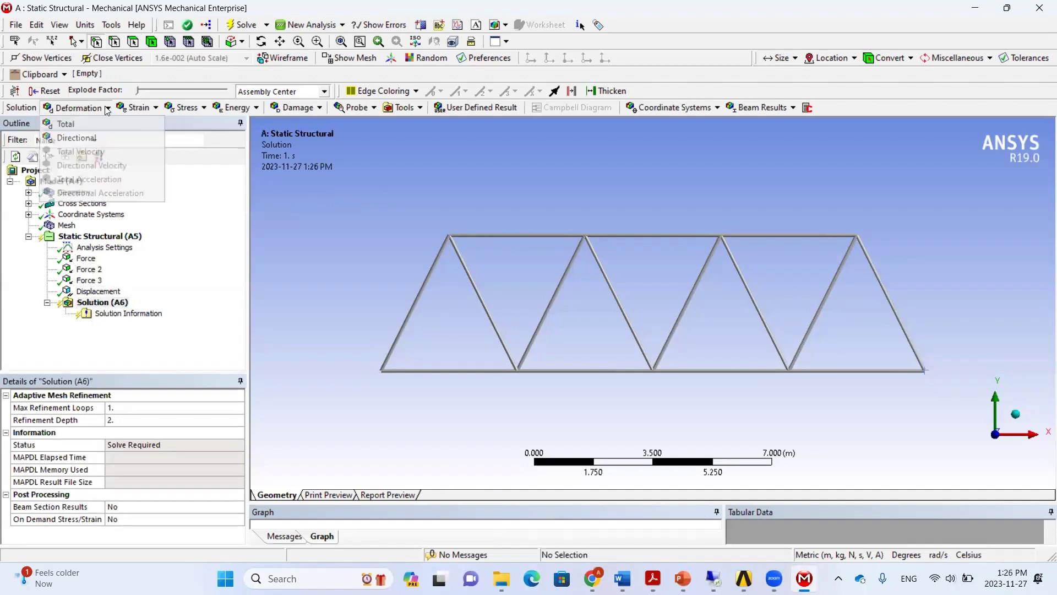
pyautogui.click(75, 124)
pyautogui.click(108, 304)
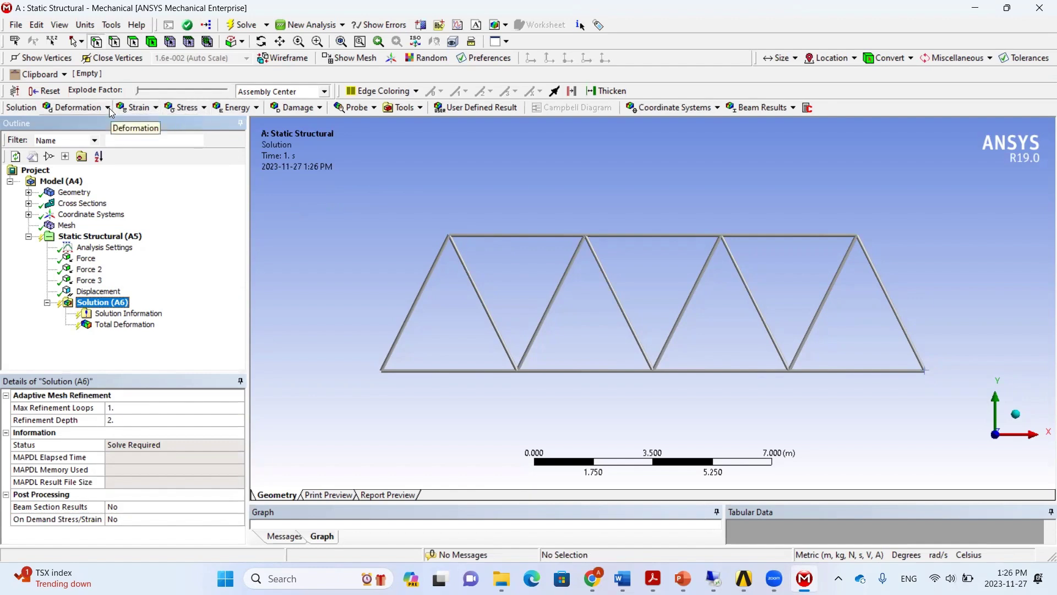
pyautogui.click(791, 108)
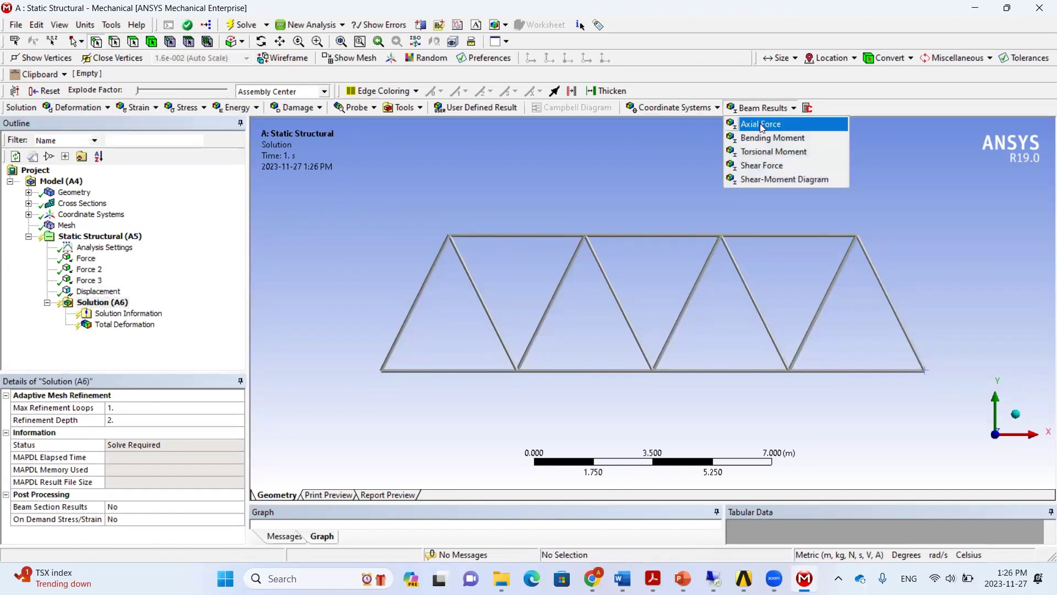
pyautogui.click(761, 126)
pyautogui.click(786, 110)
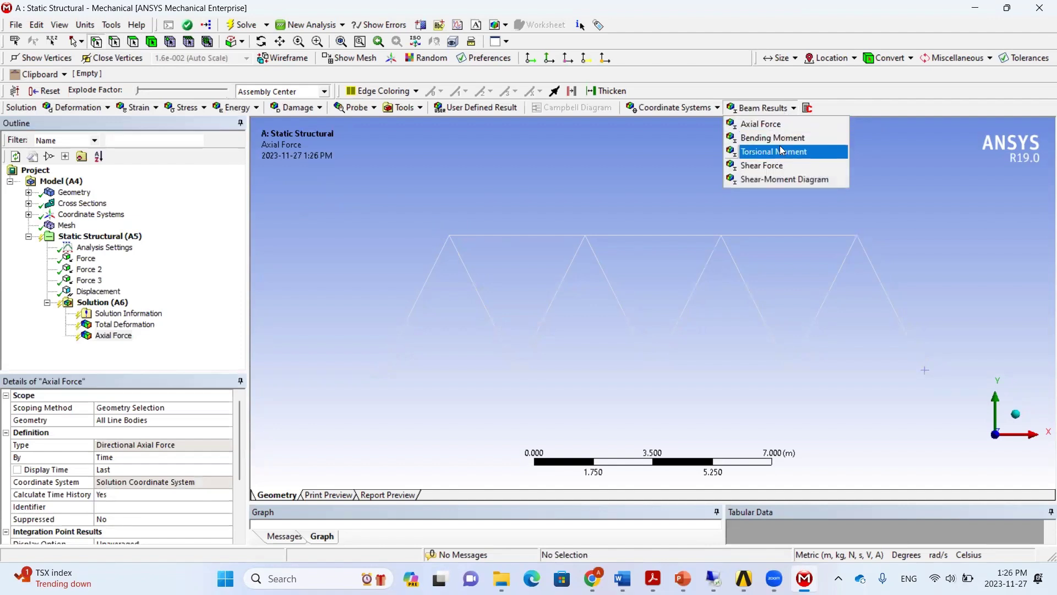
pyautogui.click(710, 105)
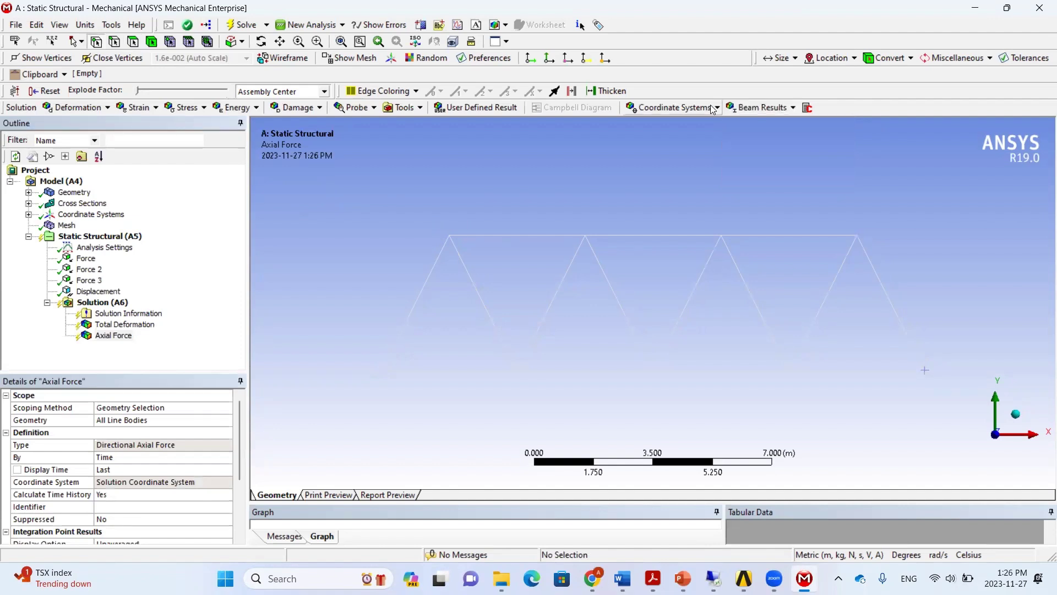
pyautogui.click(711, 106)
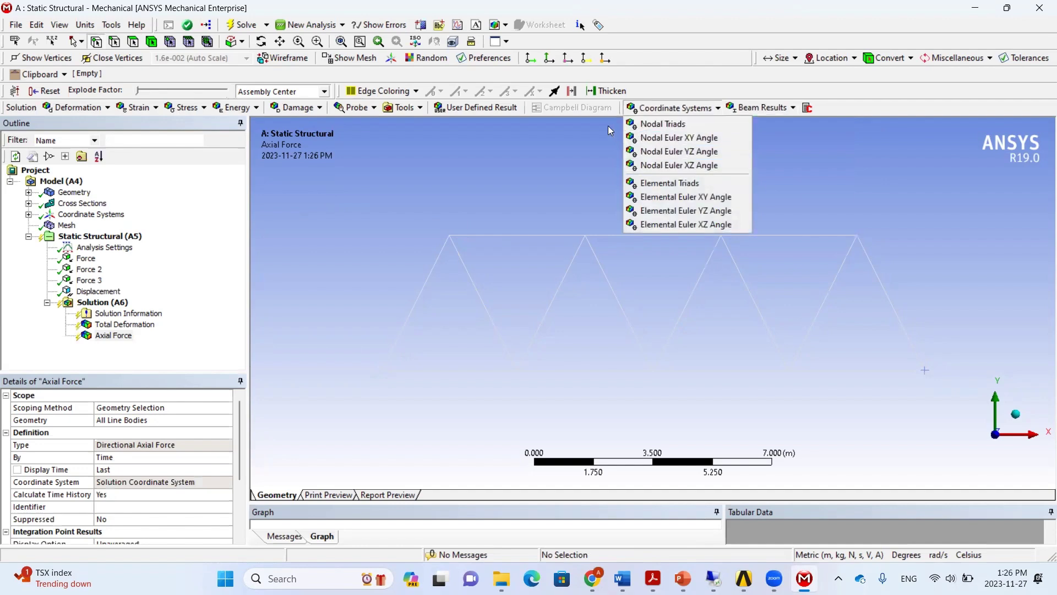
# Add a Force Reaction probe on the Displacement boundary condition and try to solve the static structural analysis.
pyautogui.click(370, 108)
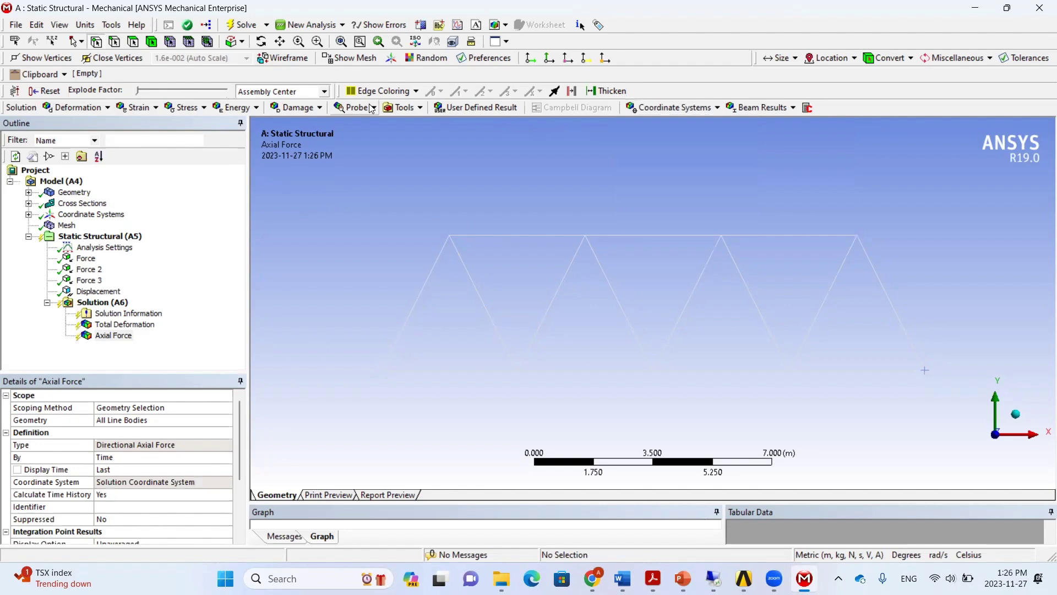
pyautogui.click(371, 108)
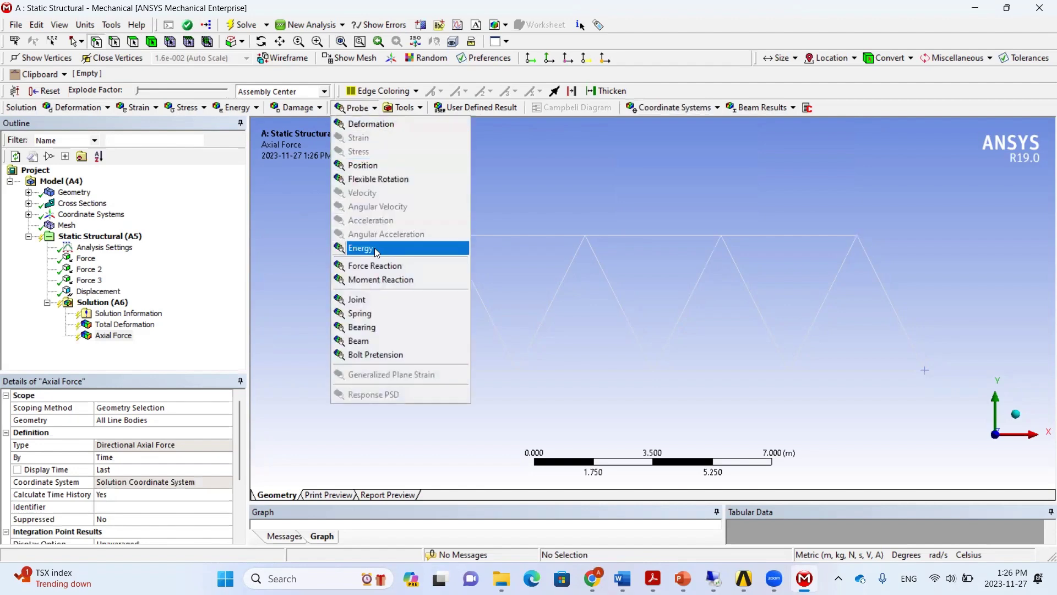
pyautogui.click(385, 268)
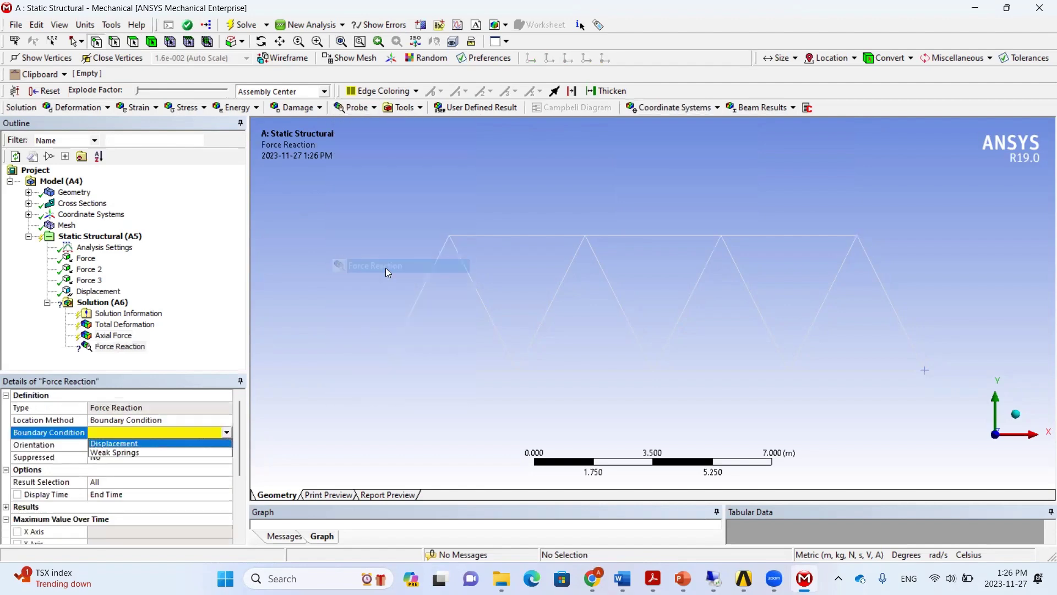
pyautogui.click(173, 433)
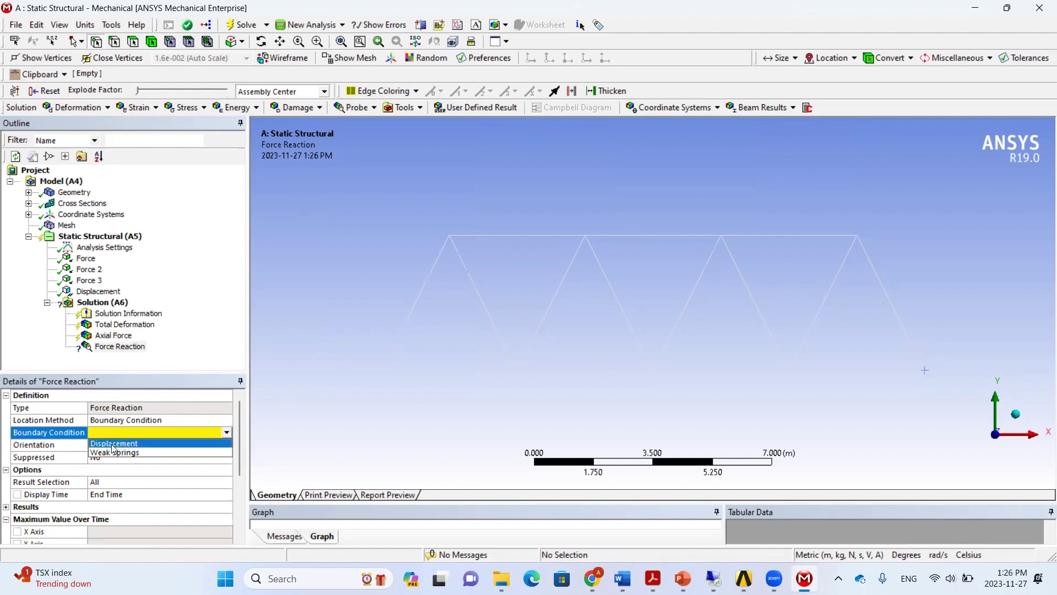
pyautogui.click(111, 444)
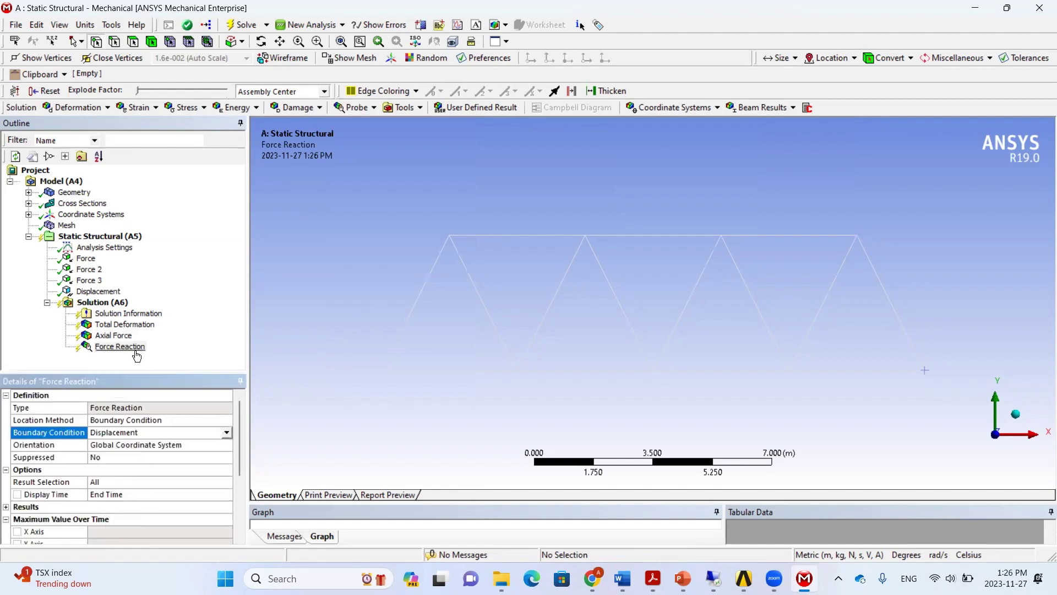
pyautogui.click(242, 25)
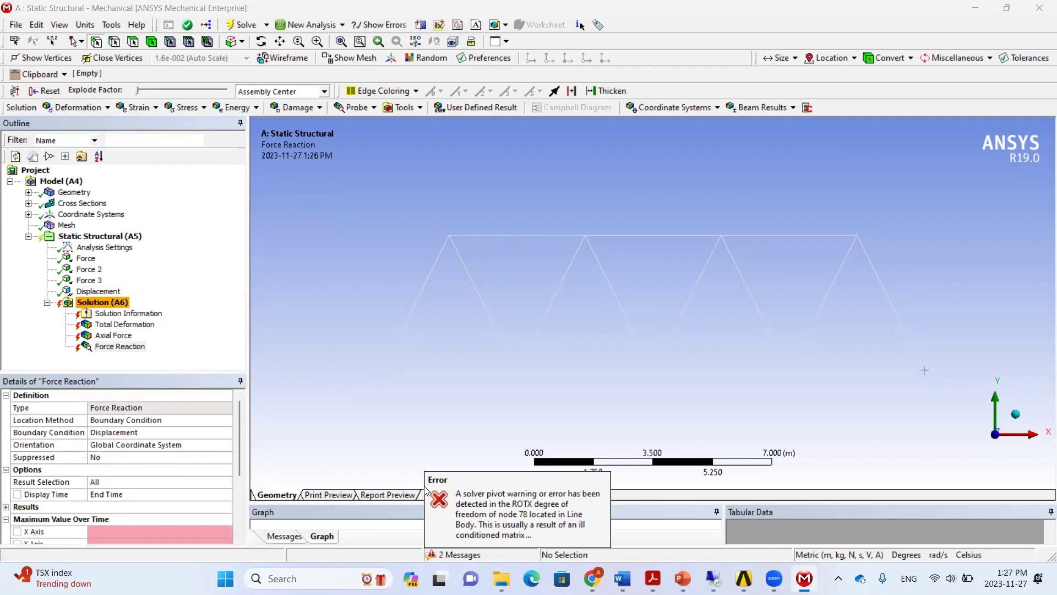
# Set Solver Pivot Checking to Off in the analysis settings and solve the static structural model again.
pyautogui.click(92, 249)
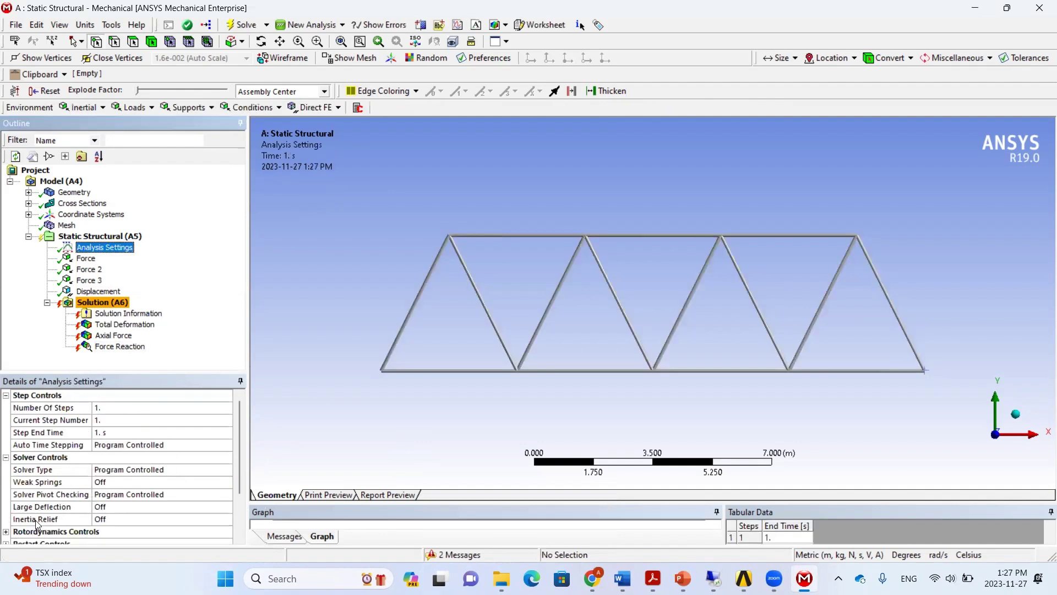
pyautogui.click(225, 495)
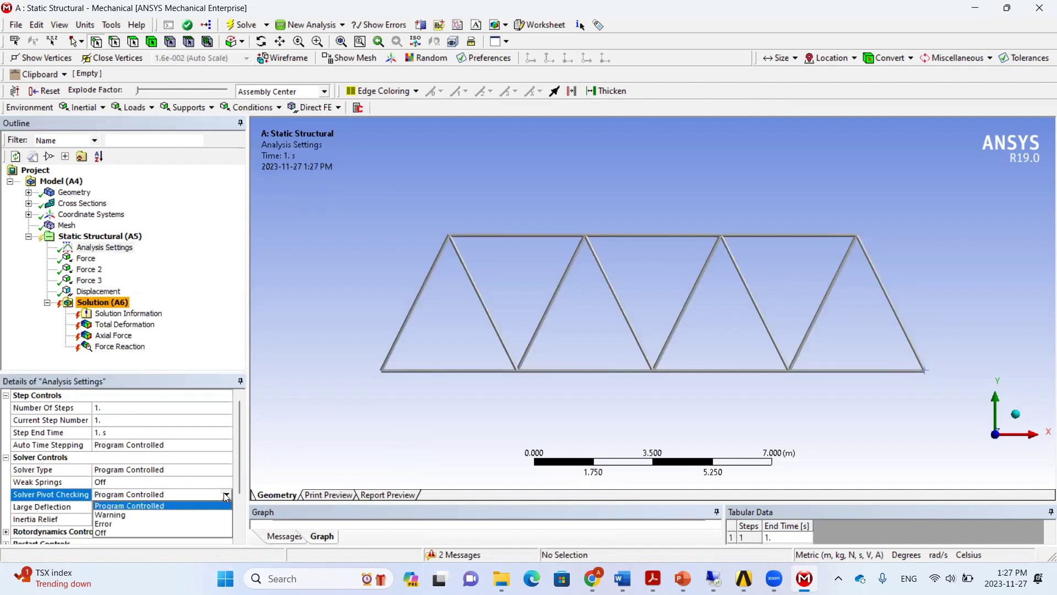
pyautogui.click(110, 533)
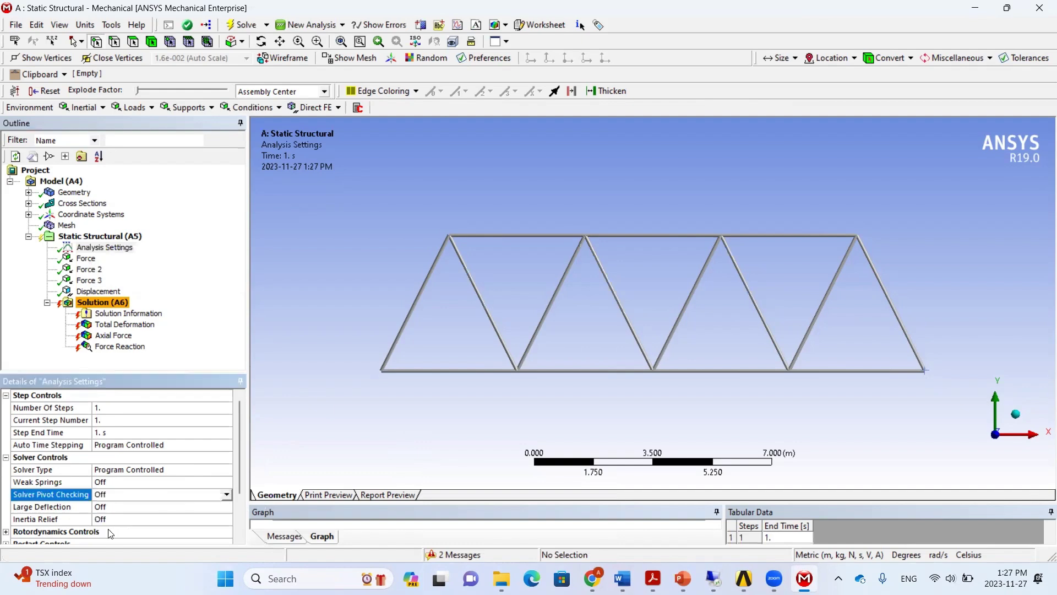
pyautogui.click(244, 24)
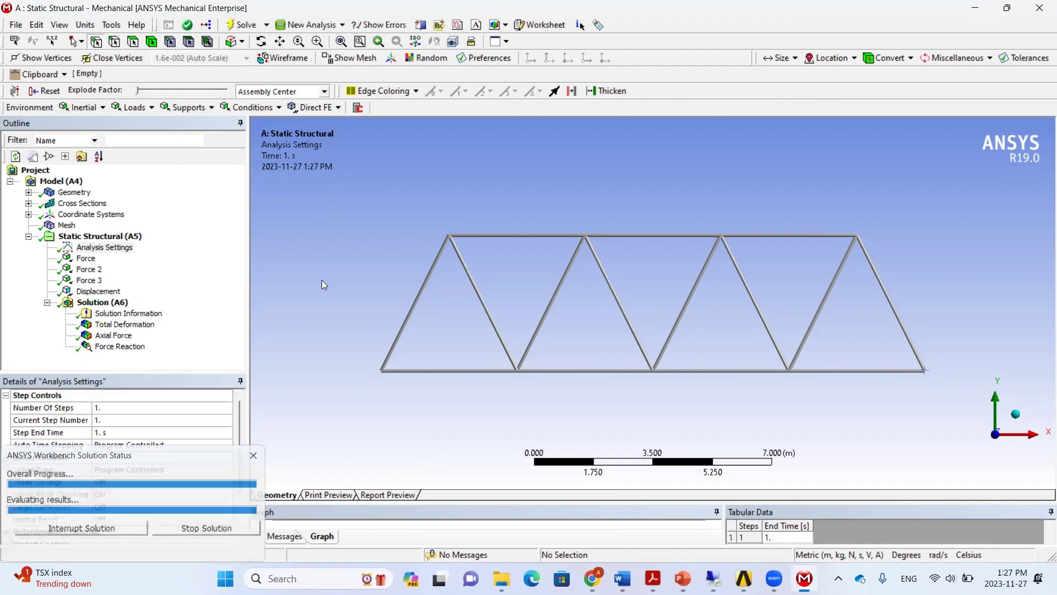
# Show the Total Deformation result, enlarge the graph area and play the deformation animation.
pyautogui.click(133, 325)
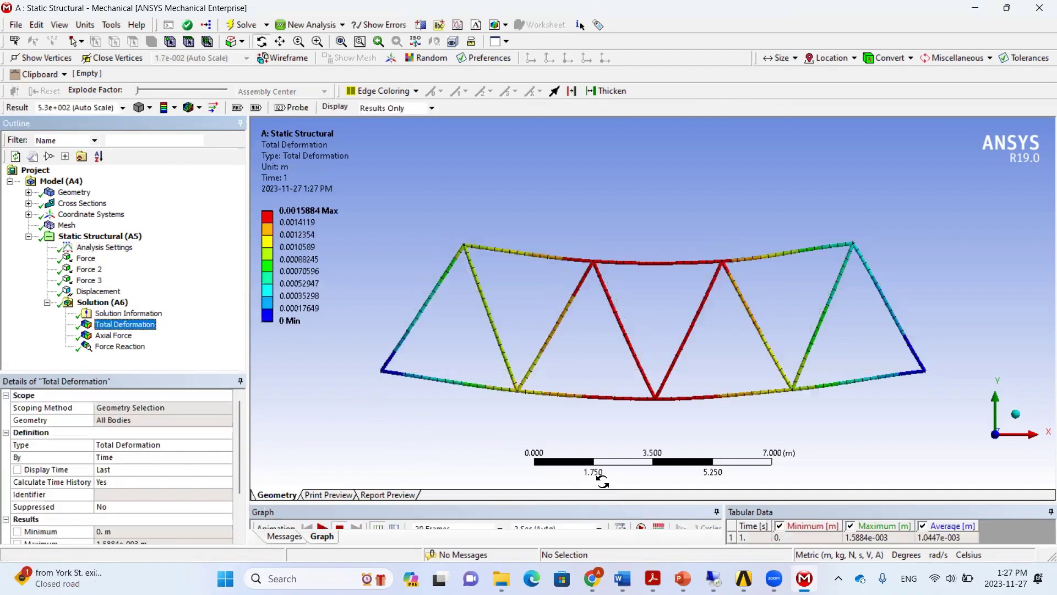
pyautogui.moveTo(610, 451); pyautogui.dragTo(610, 436)
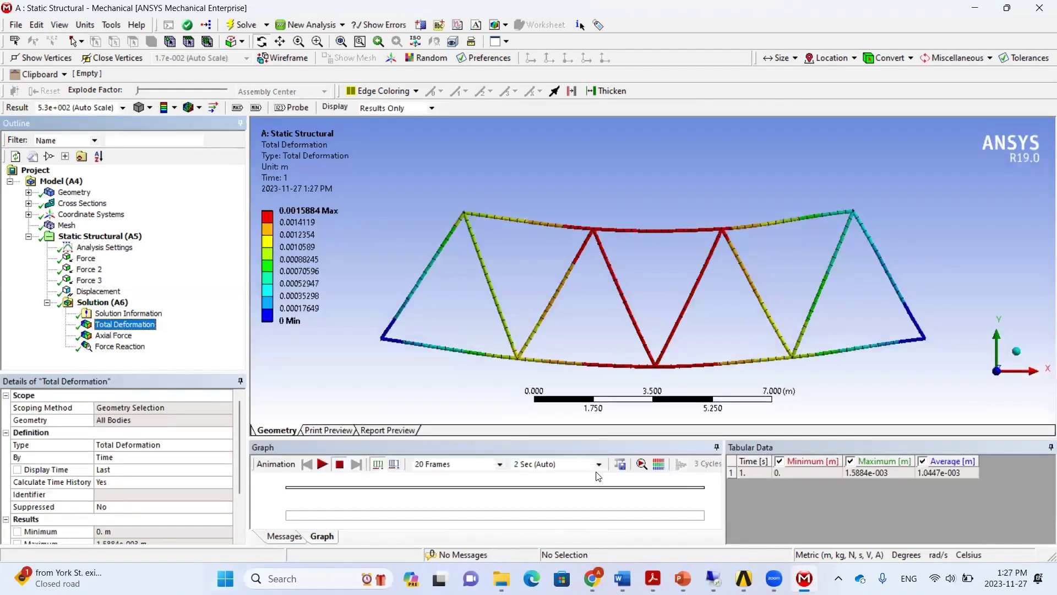
pyautogui.click(322, 465)
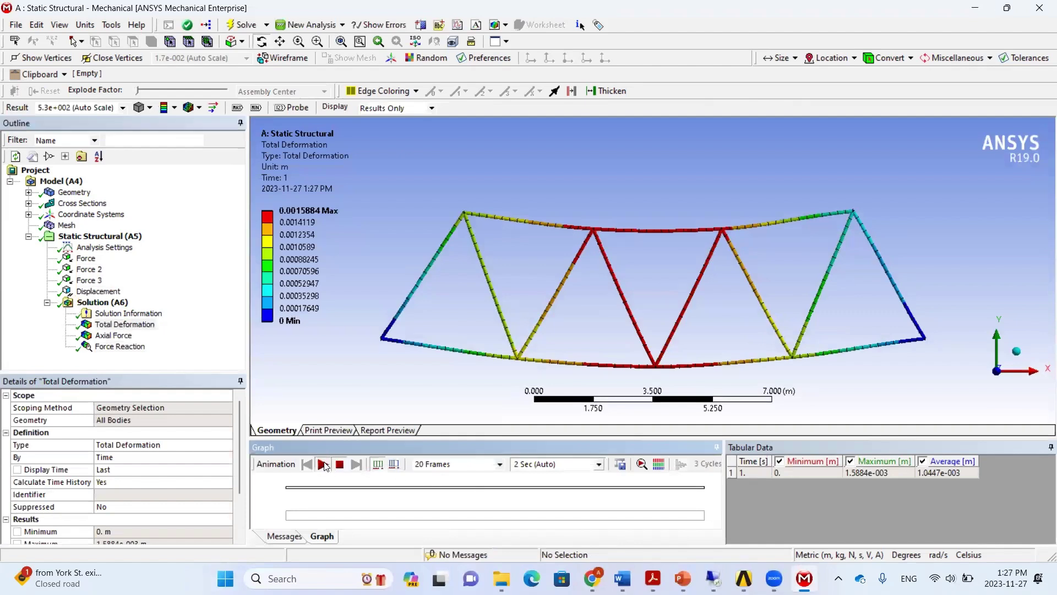